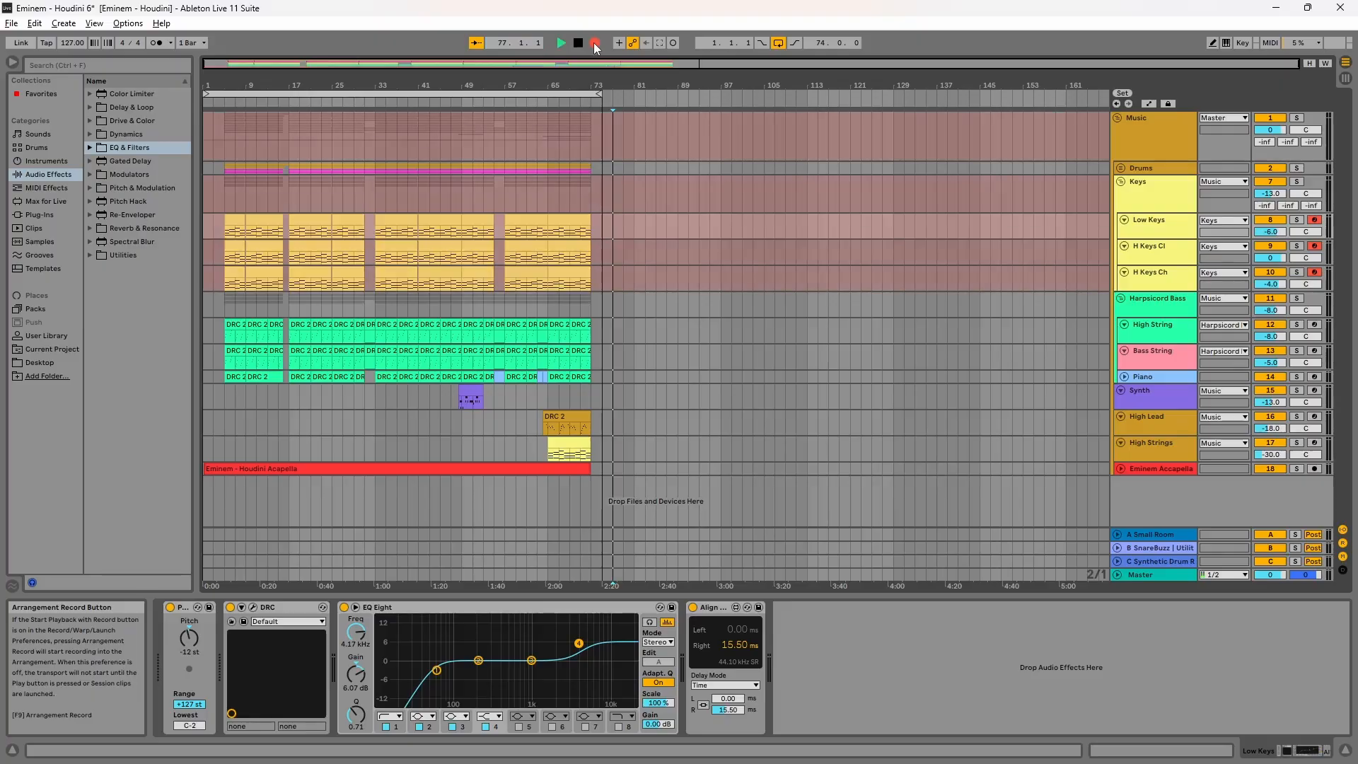
left_click(593, 43)
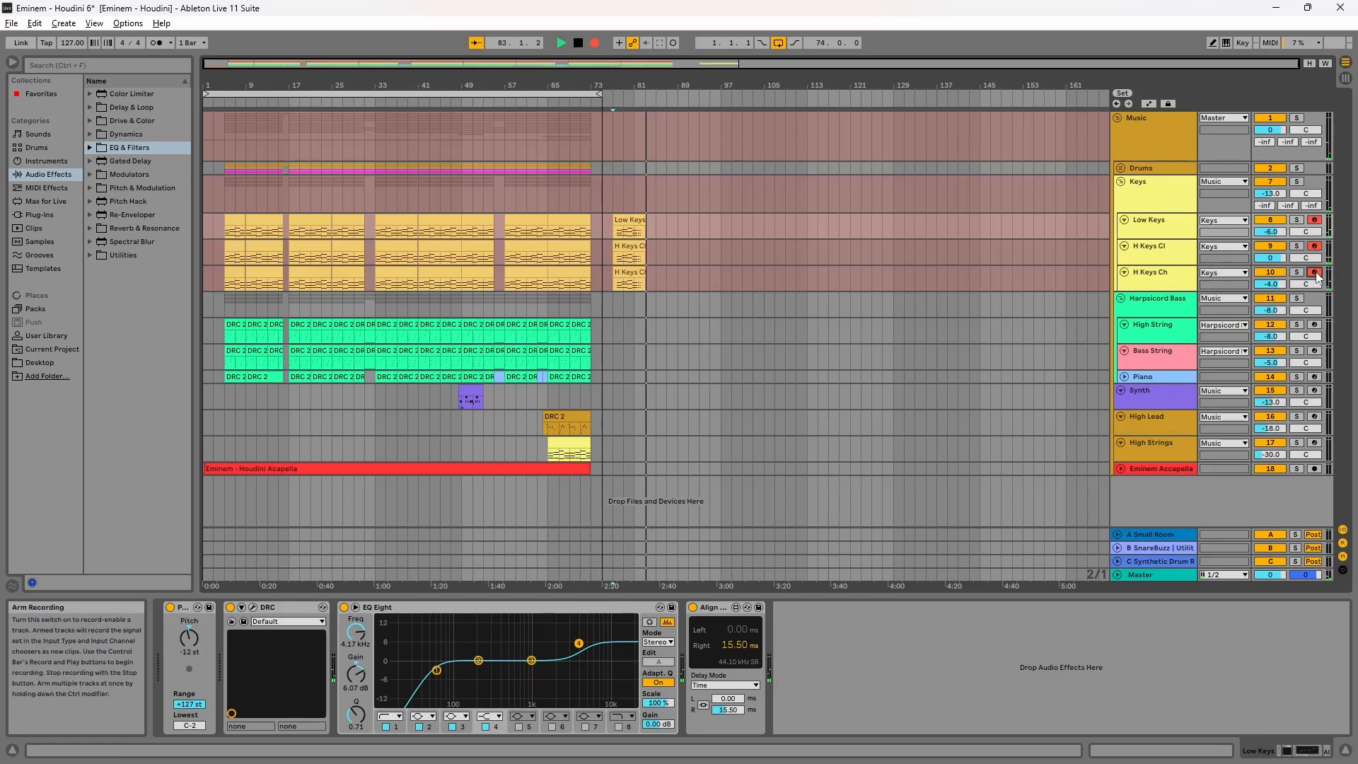
Step: Bypass the Low Keys track's EQ Eight and open its DRC synth plug-in window
left_click(1313, 248)
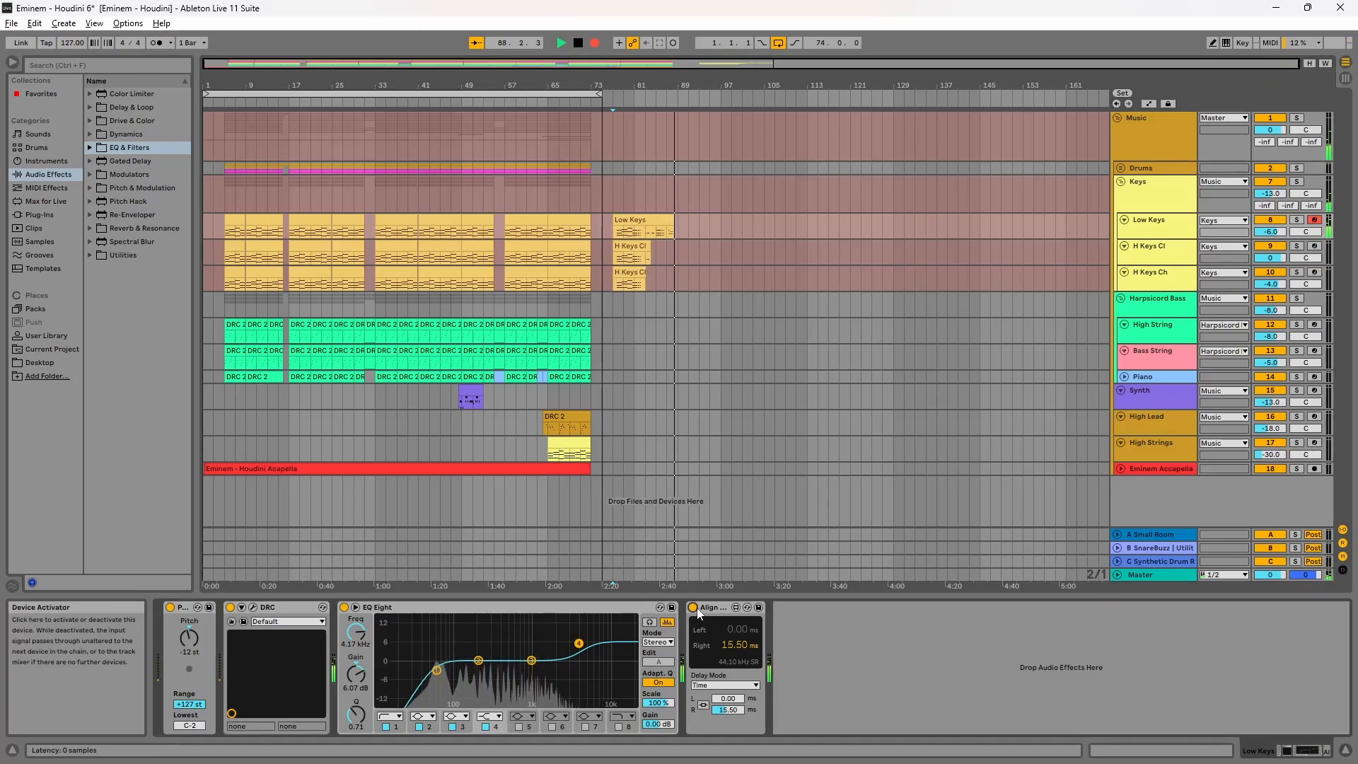
left_click(343, 606)
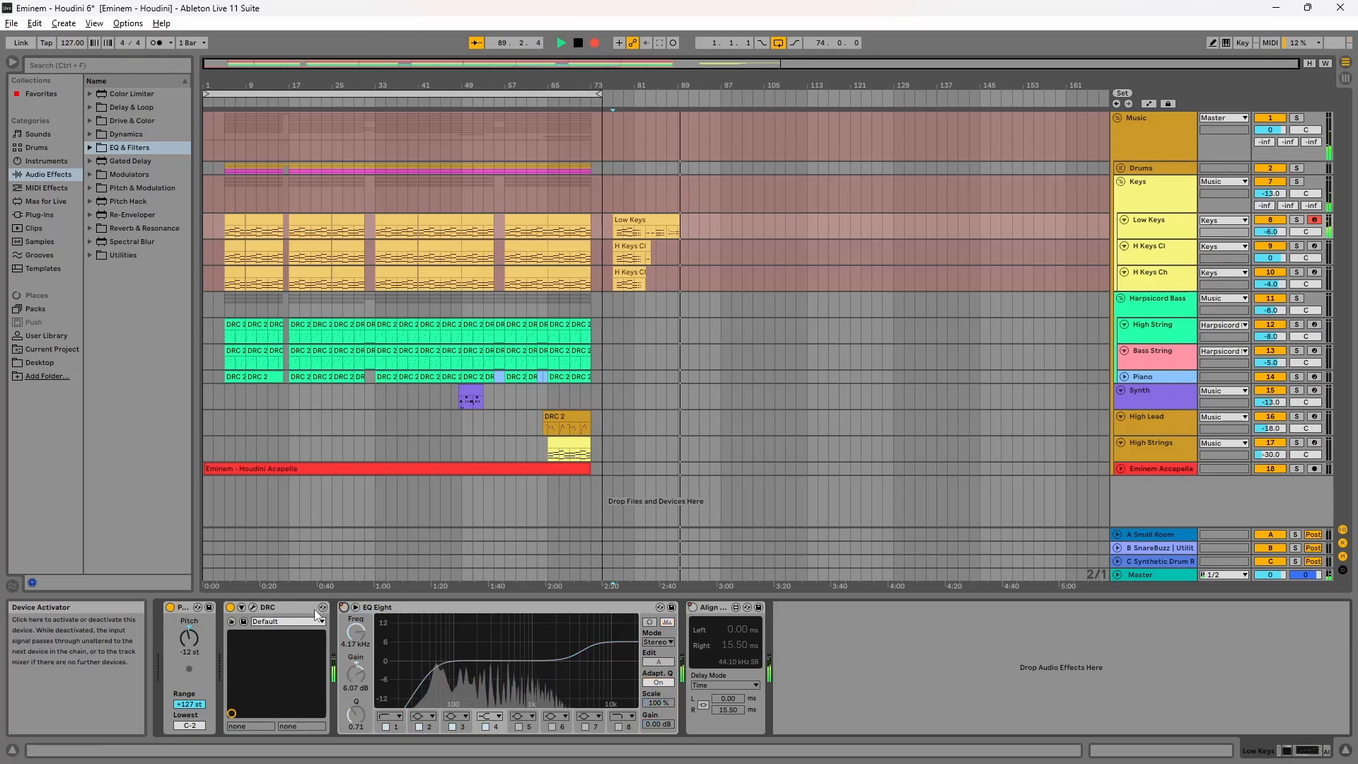
left_click(252, 608)
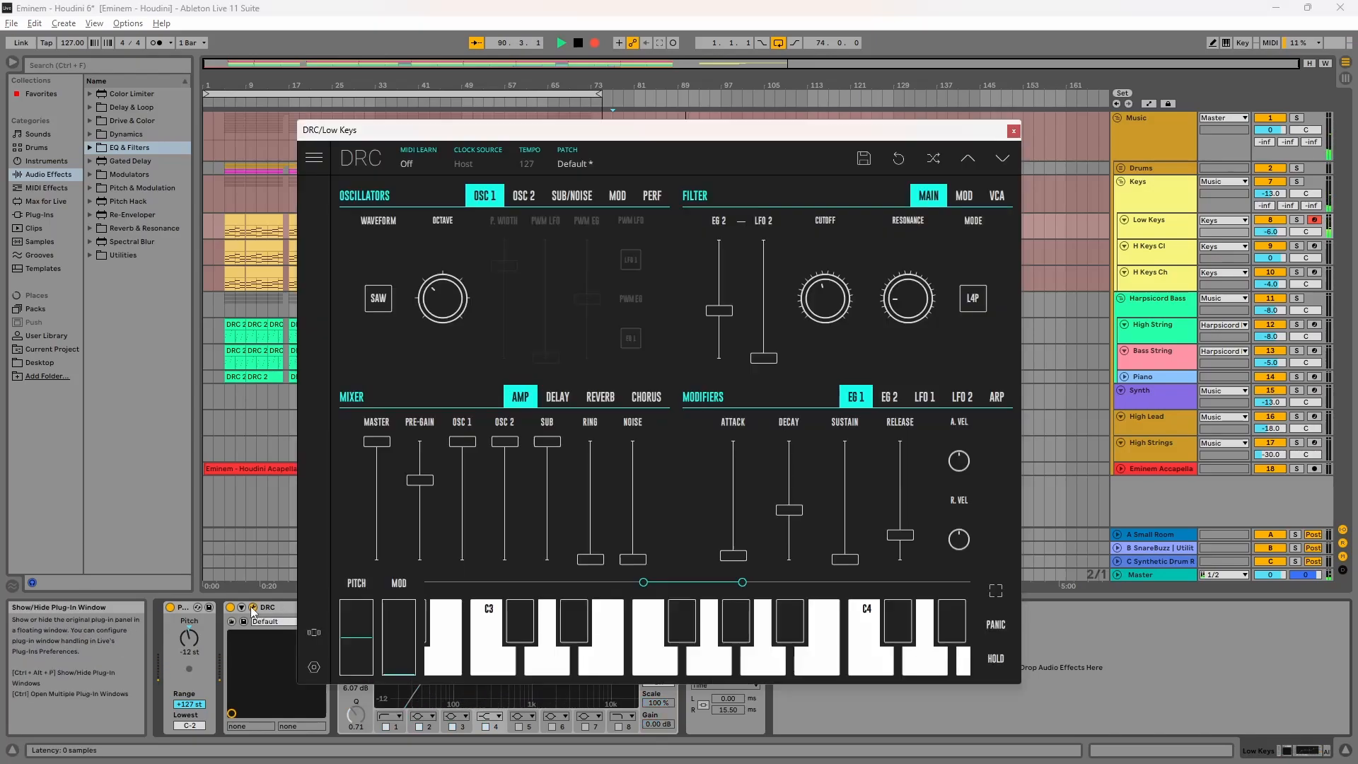
Step: Load the Default patch from DRC's Factory bank
left_click(601, 165)
left_click(562, 228)
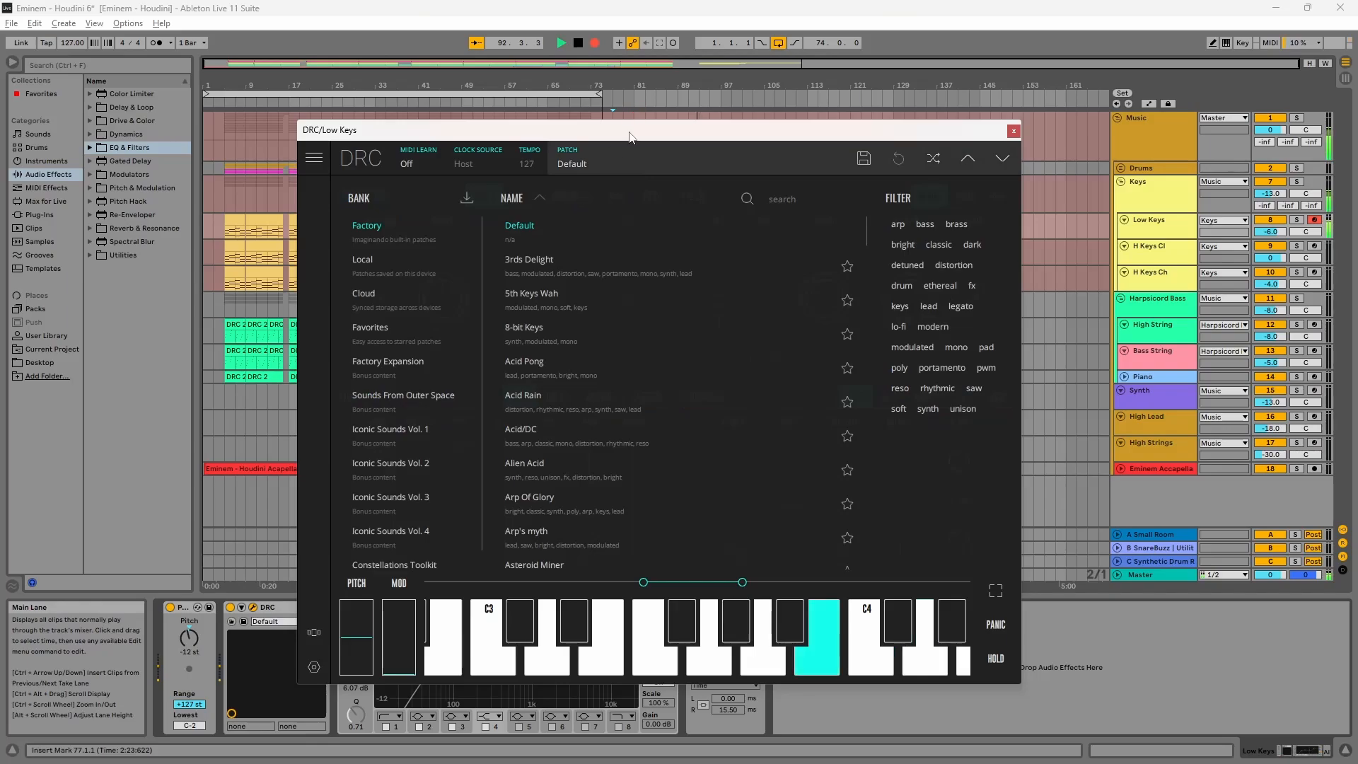
left_click(609, 164)
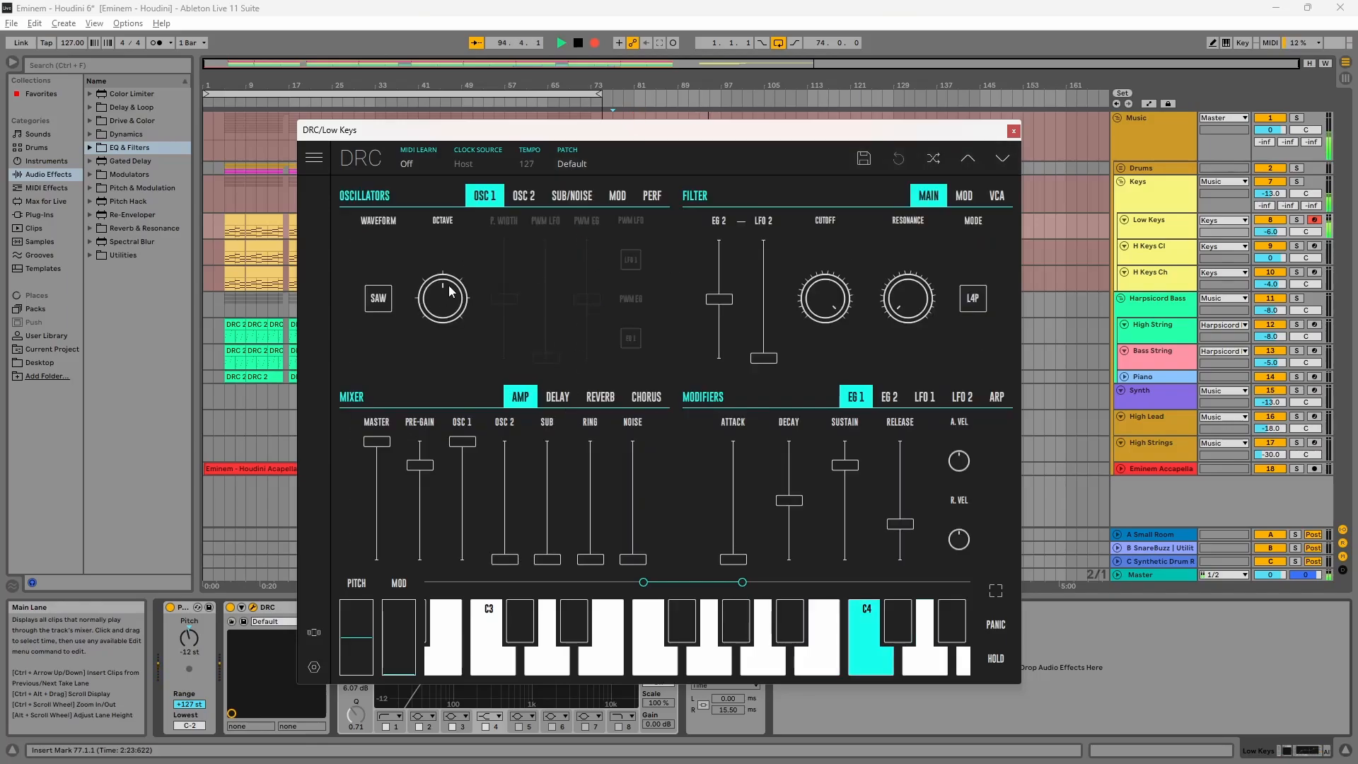
Step: Lower OSC 1's octave and raise the OSC 2 level in the mixer
left_click_drag(450, 291, 446, 304)
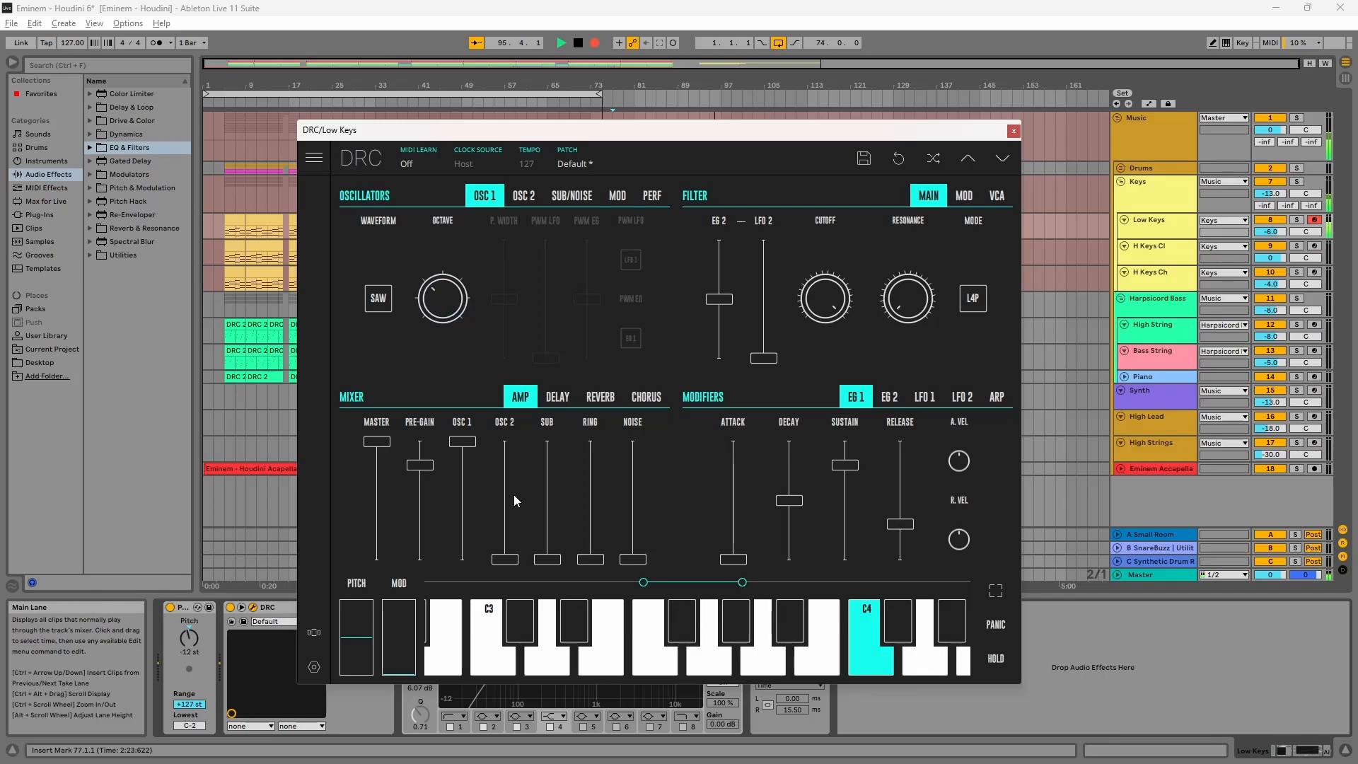
left_click_drag(514, 500, 503, 441)
Step: Reduce the mixer pre-gain to about 67.21%
left_click(524, 195)
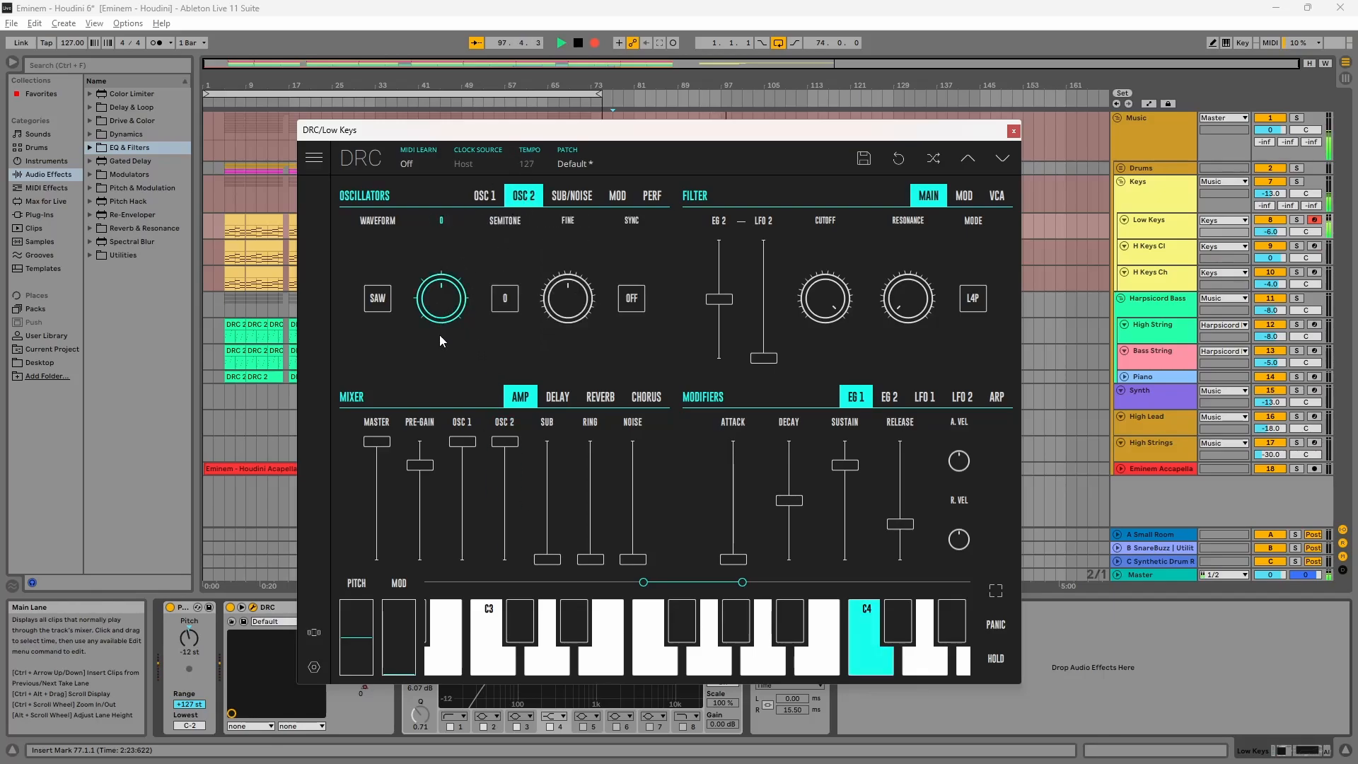
left_click_drag(420, 464, 422, 483)
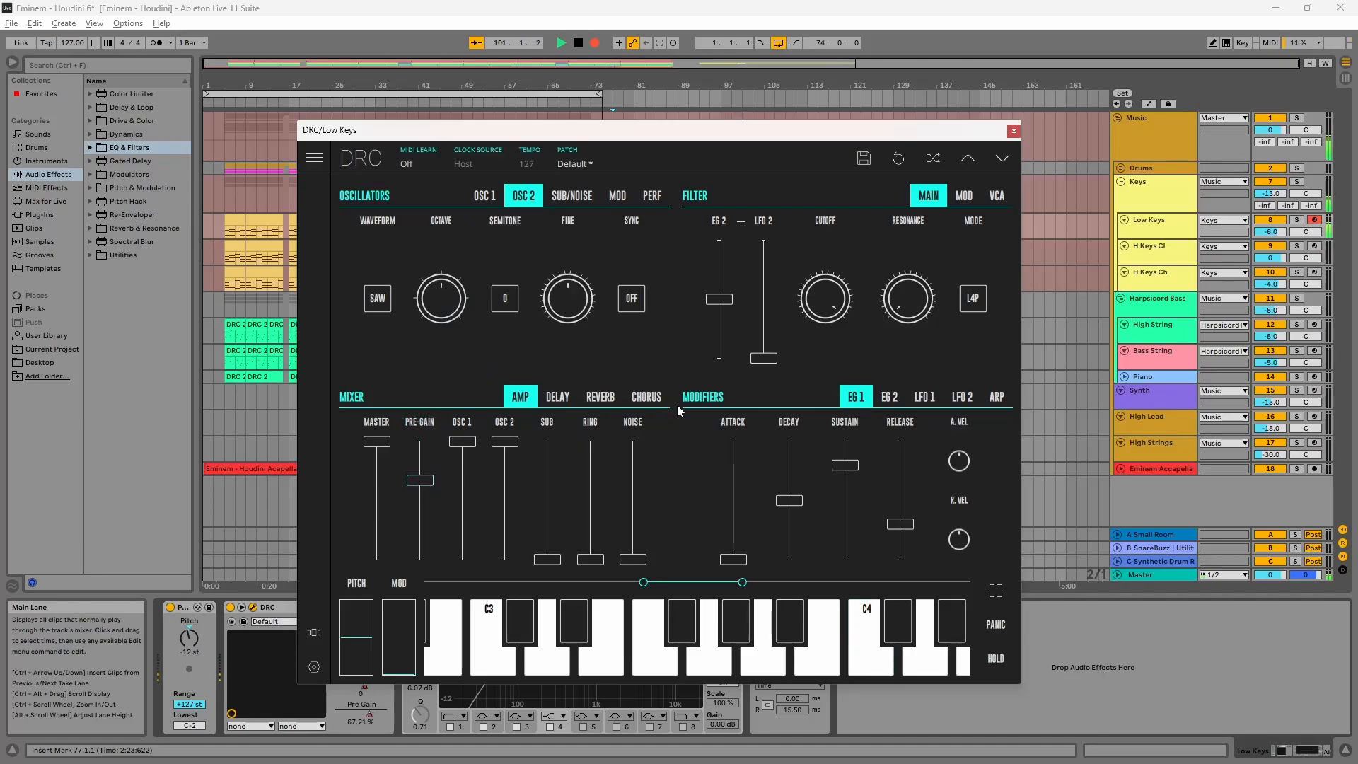
Step: Set the filter cutoff to 0.470 and reduce the EG 2 filter modulation amount
left_click_drag(834, 317, 830, 325)
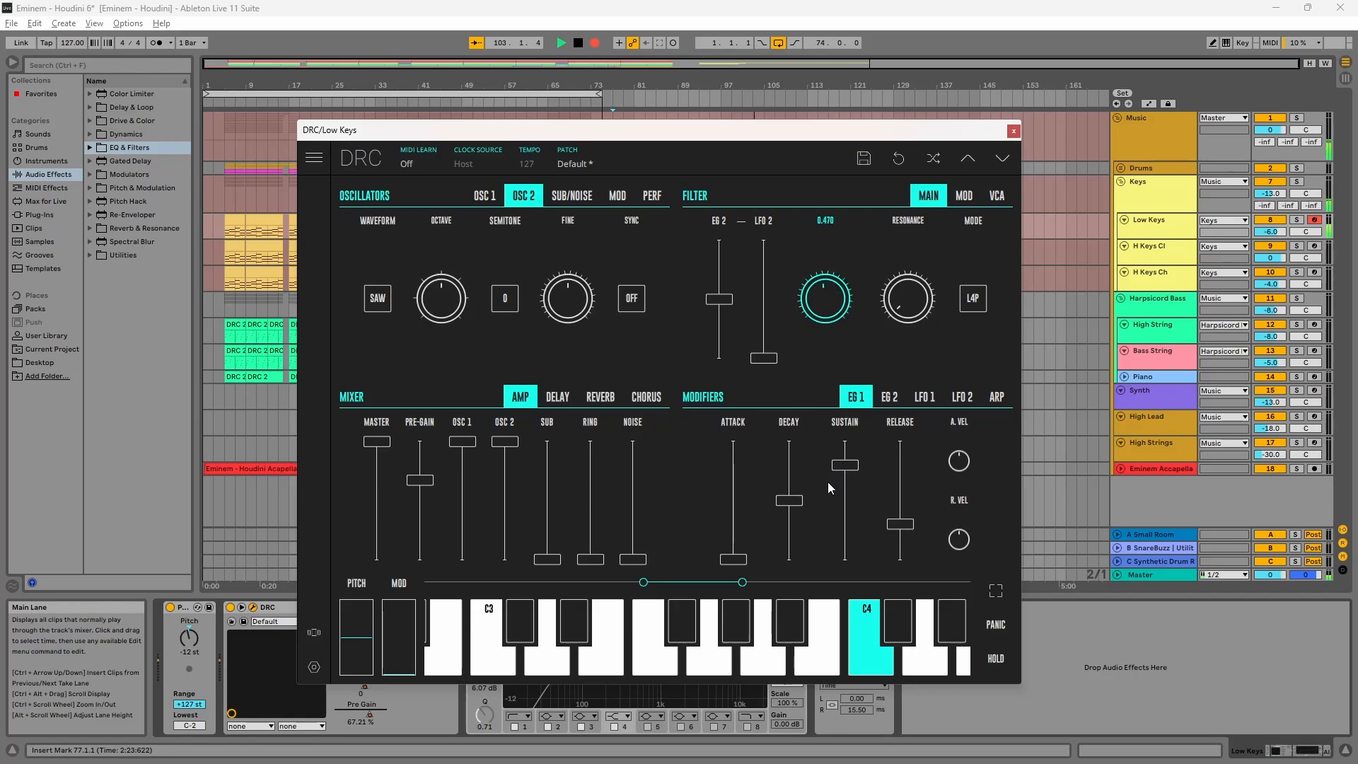
left_click_drag(821, 489, 820, 489)
left_click_drag(701, 308, 735, 311)
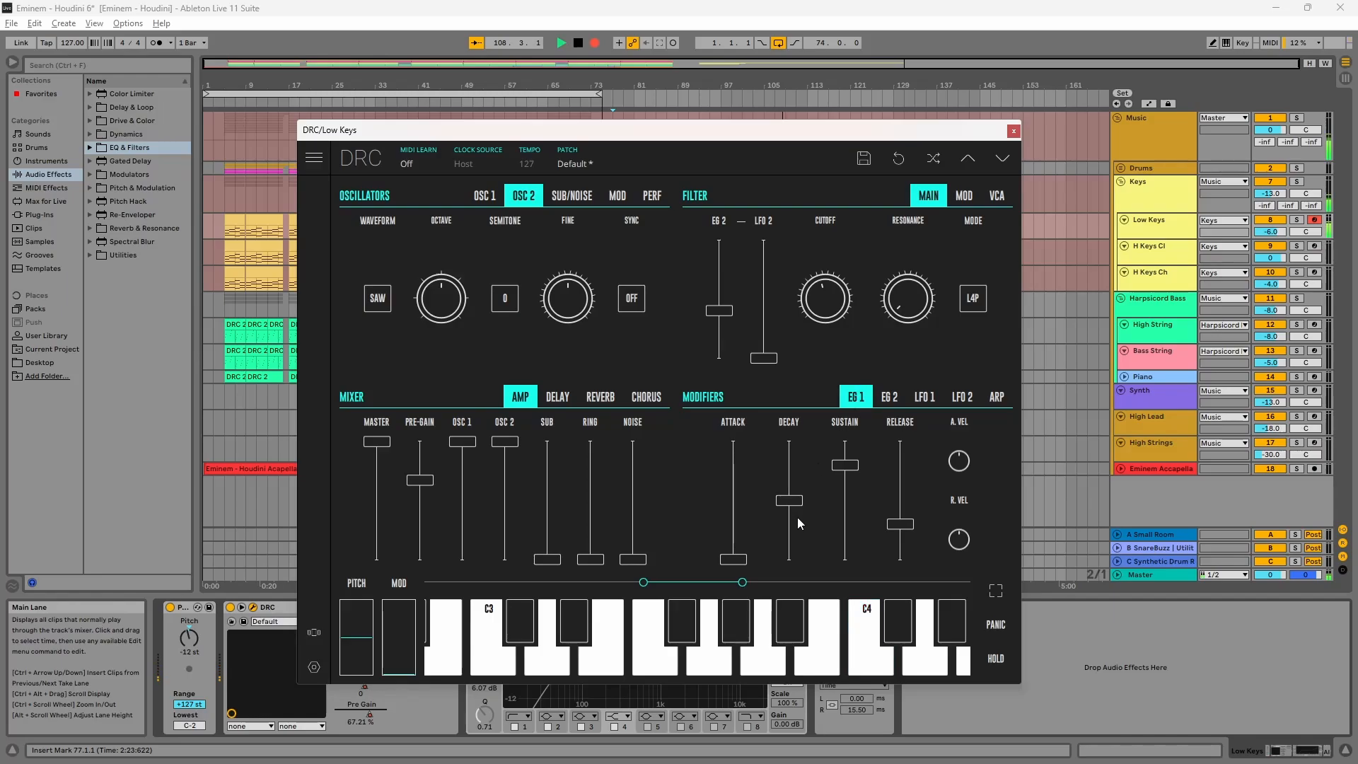
Step: Shape the EG 1 envelope with attack about 3.20%, decay about 41.85%, sustain lowered and release lengthened
left_click_drag(727, 555, 746, 561)
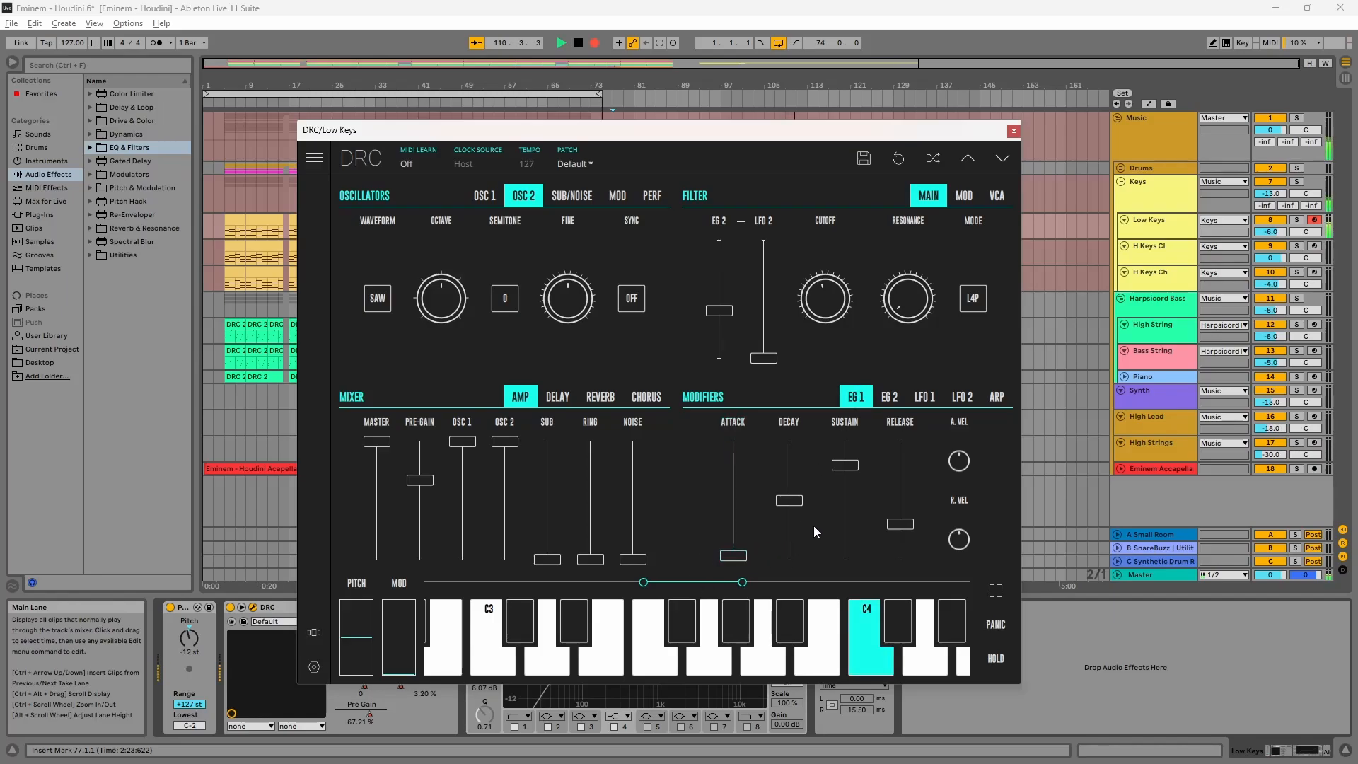
left_click_drag(791, 501, 900, 535)
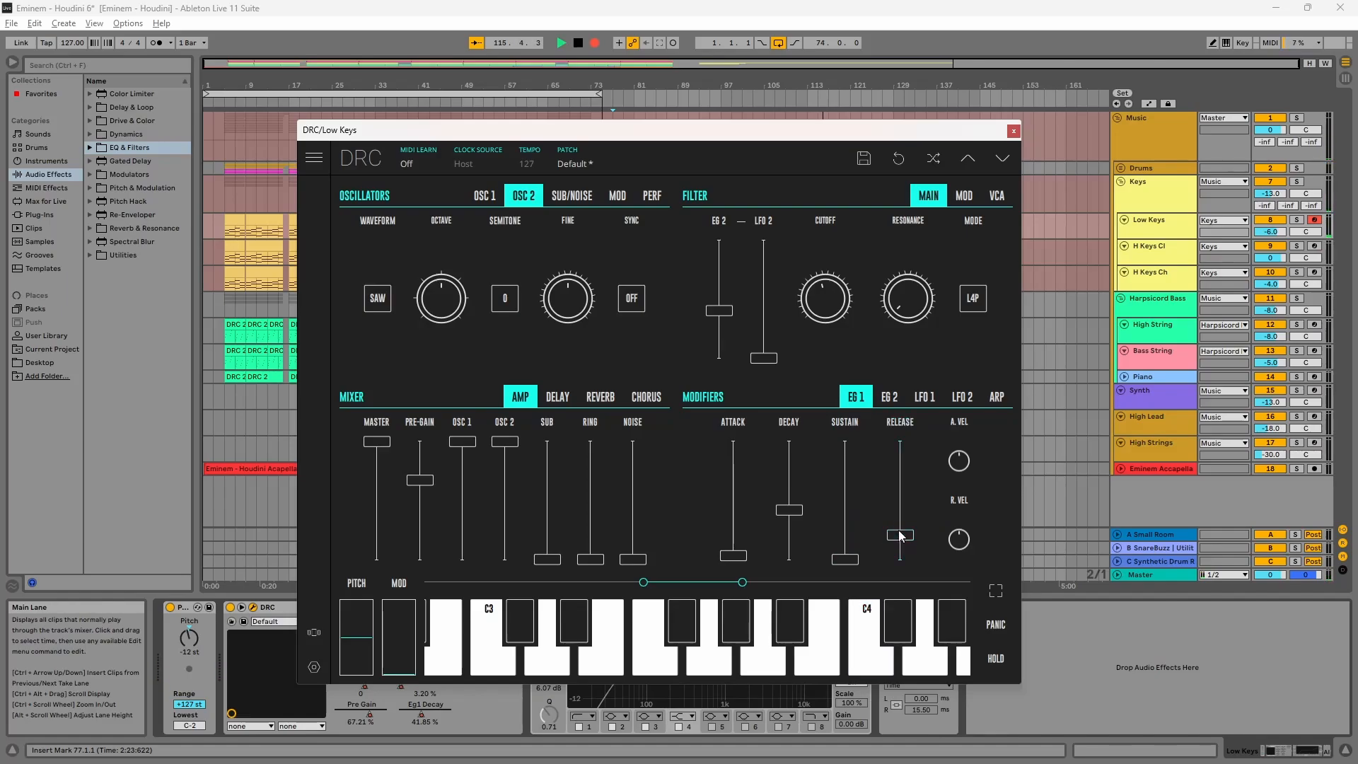
Step: Raise the sub oscillator's mixer level to full
left_click(888, 399)
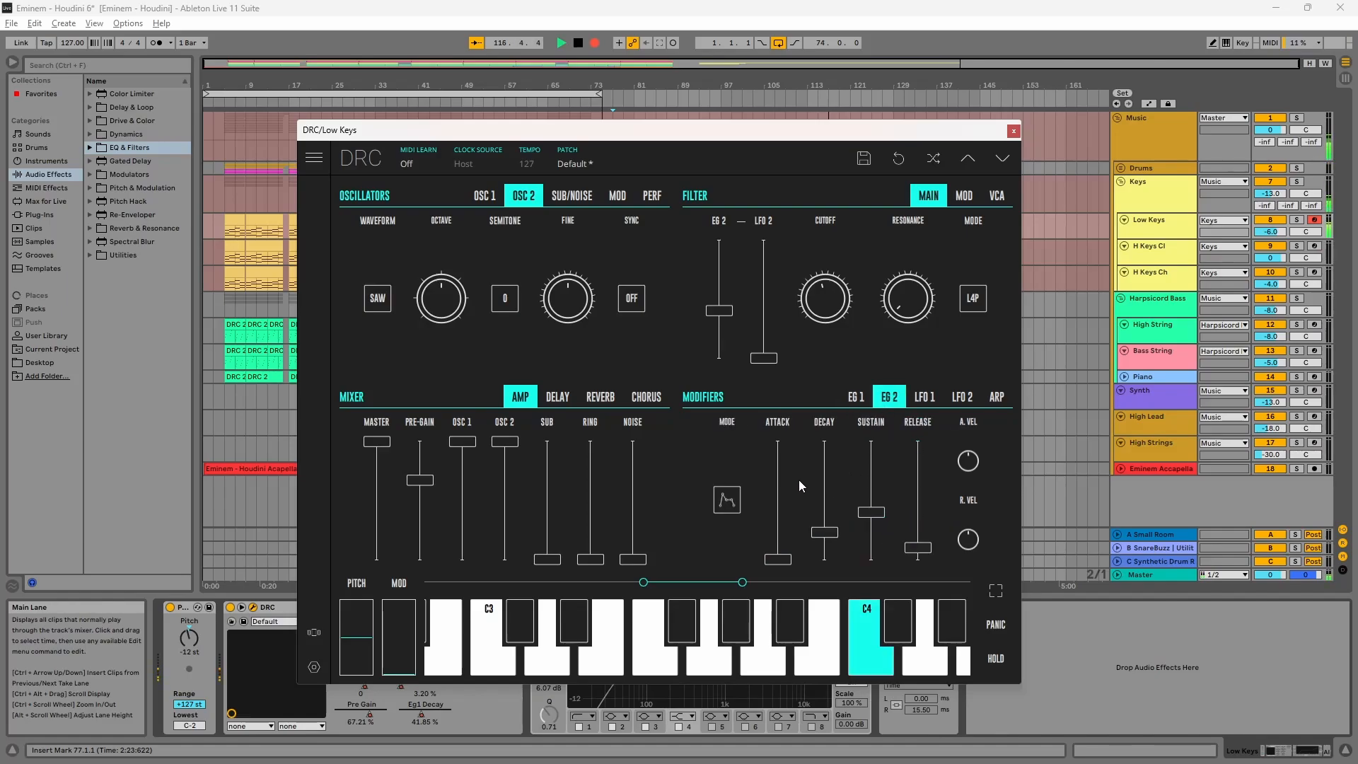
left_click_drag(546, 558, 548, 424)
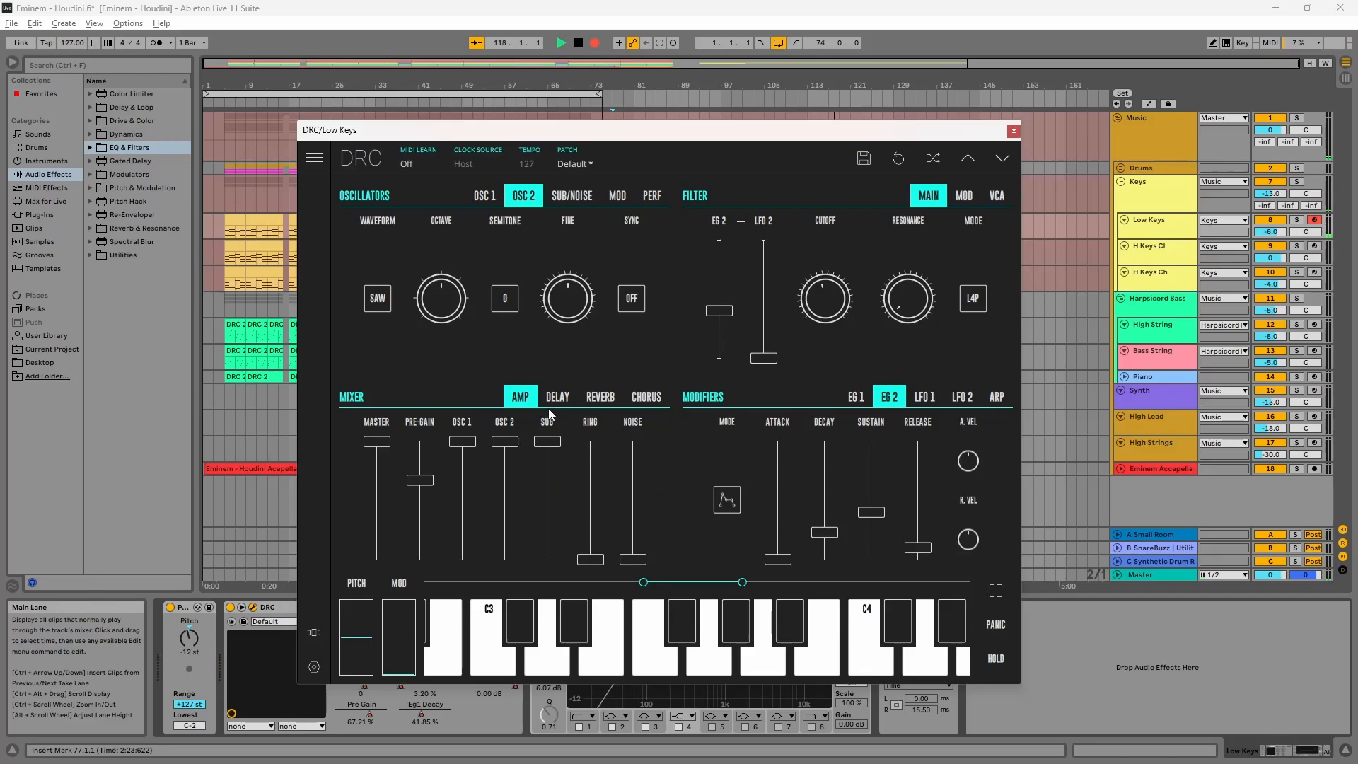
Step: Set the sub oscillator's octave to -1
left_click(572, 195)
left_click(409, 297)
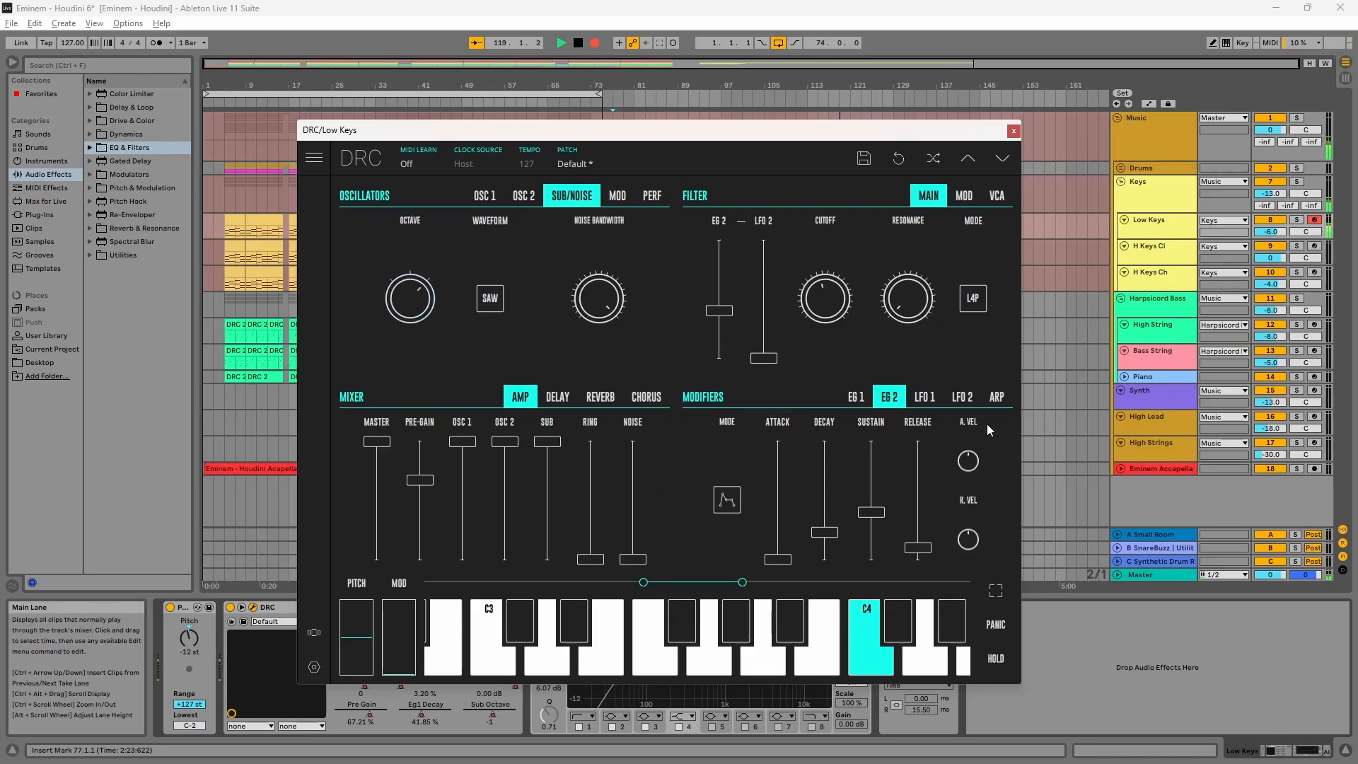
Step: Set EG 2 decay and sustain to maximum and release to about 16.49%
left_click_drag(823, 531, 823, 440)
left_click_drag(871, 512, 871, 440)
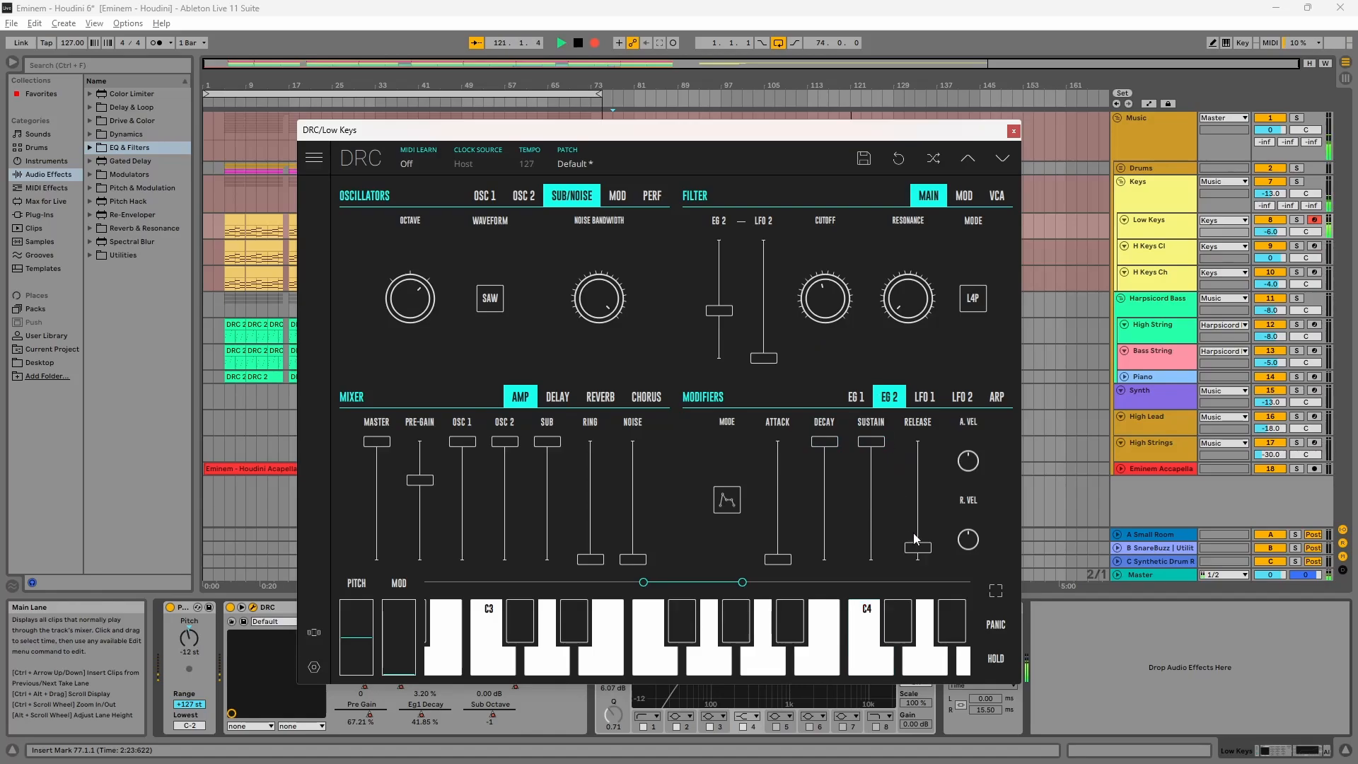
mouse_move(918, 546)
left_mouse_down()
mouse_move(930, 555)
mouse_move(939, 541)
mouse_move(928, 552)
left_mouse_up()
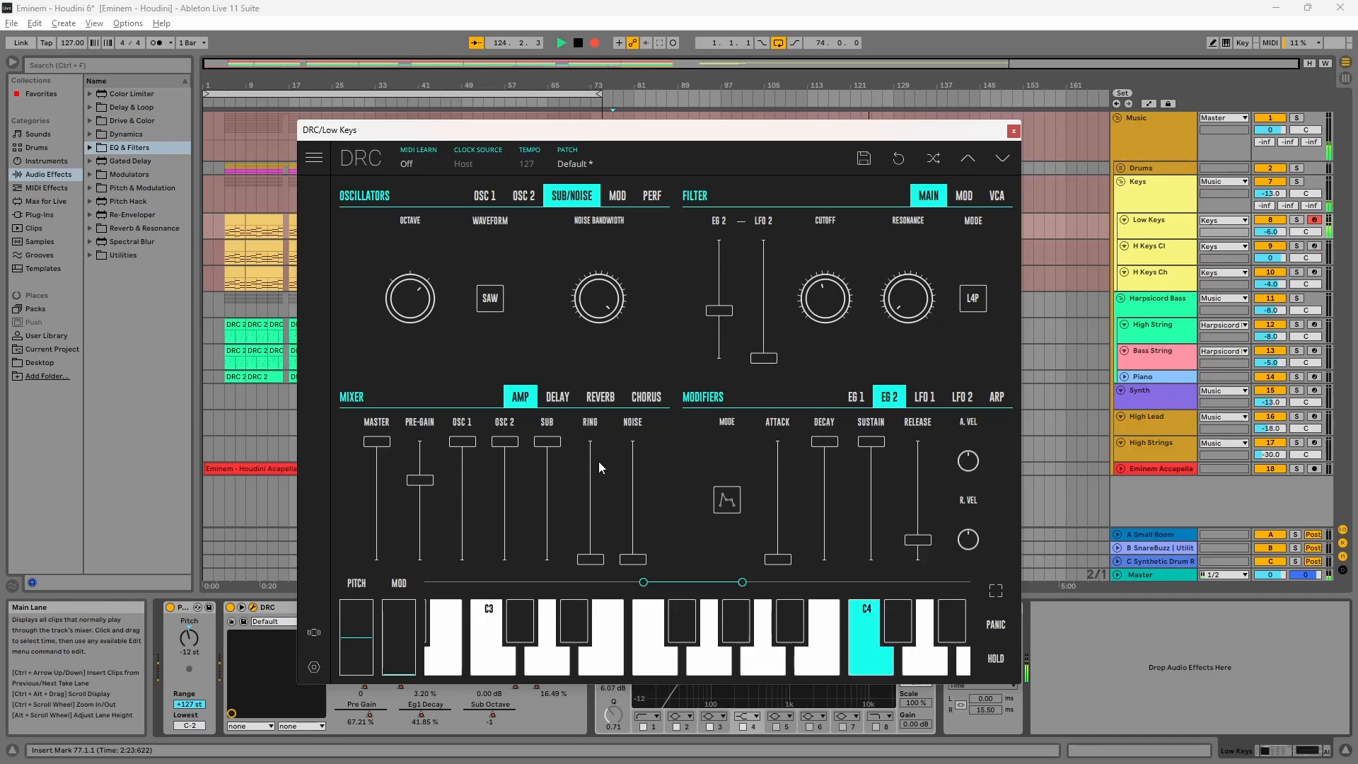
Step: Adjust the reverb decay and modulation and set the reverb amount to about 24.34%
left_click(598, 396)
left_click(612, 524)
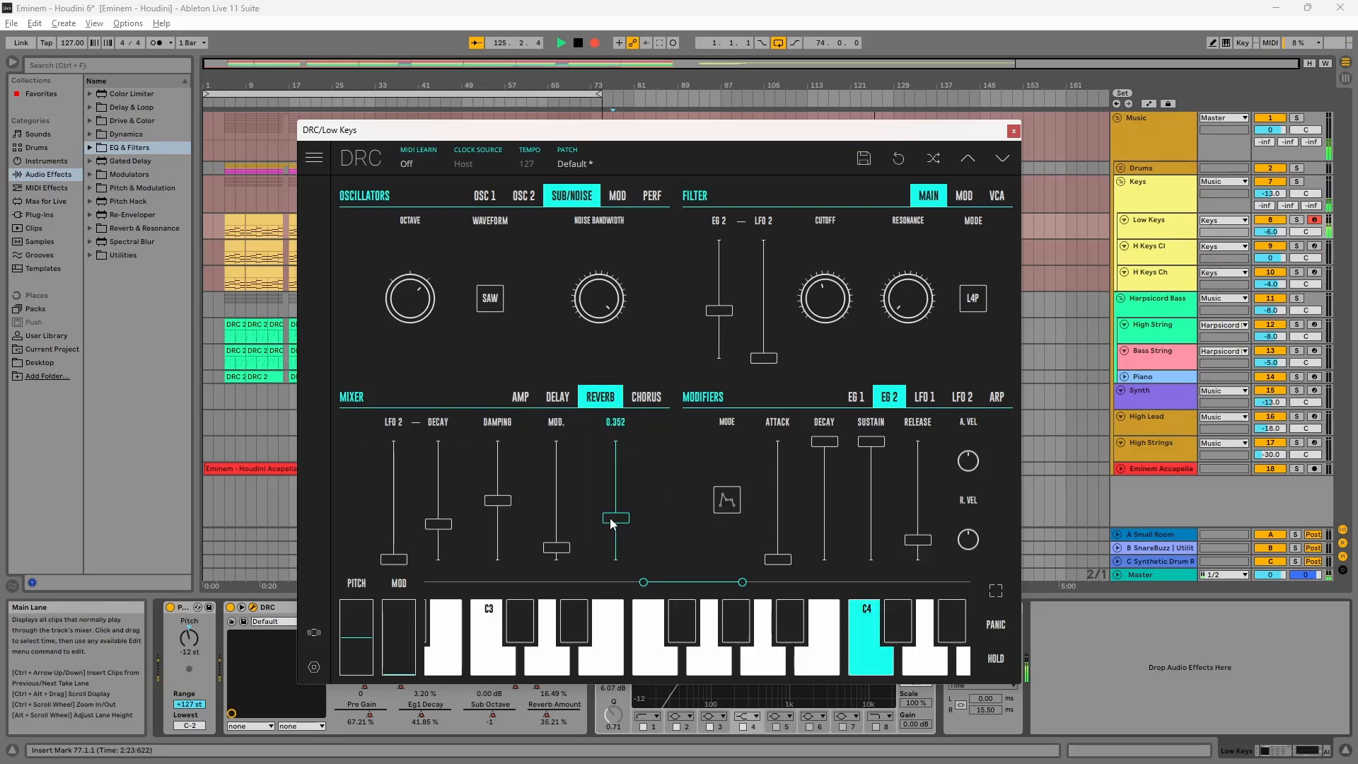
left_click_drag(613, 524, 605, 536)
left_click_drag(443, 525, 434, 531)
mouse_move(555, 547)
left_mouse_down()
mouse_move(559, 524)
mouse_move(561, 569)
mouse_move(561, 529)
left_mouse_up()
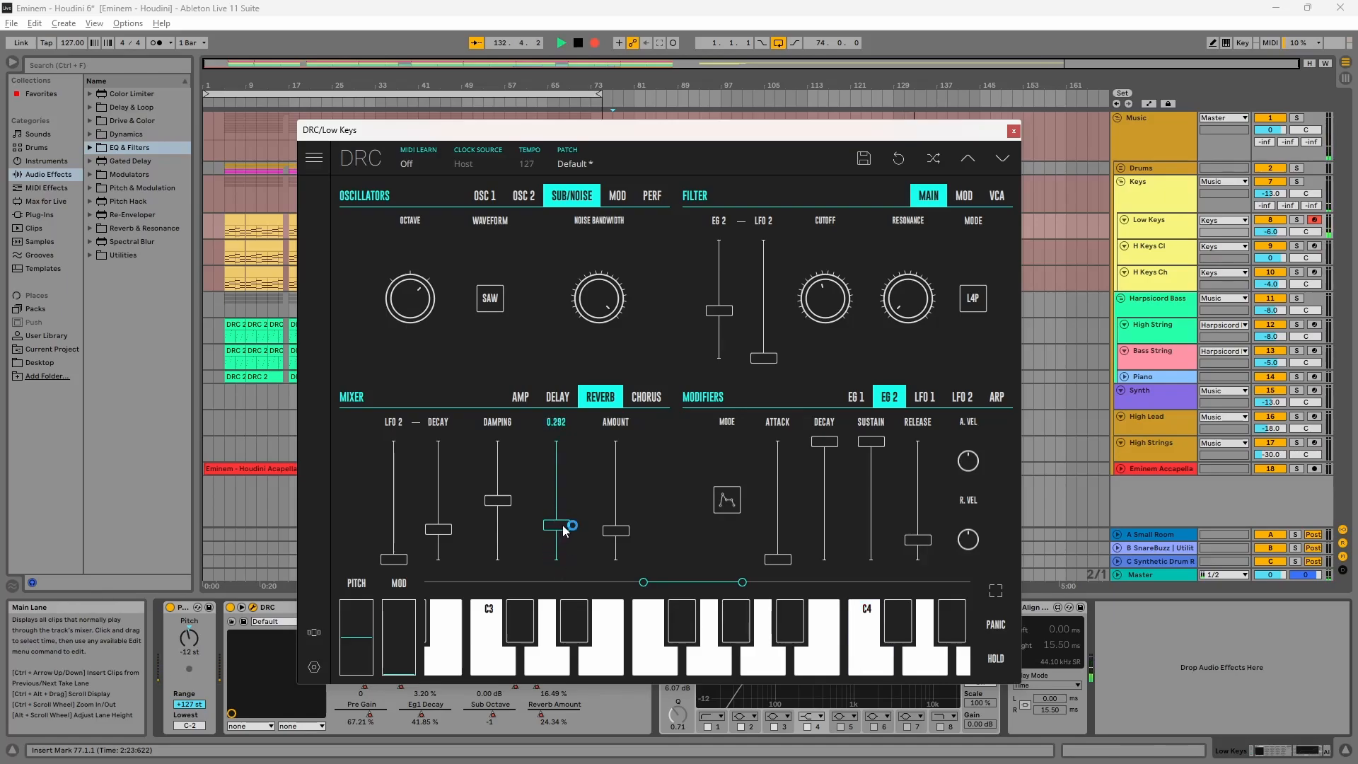
Step: Enable the chorus and set its rate to about 15.28% and raise its depth
left_click(655, 406)
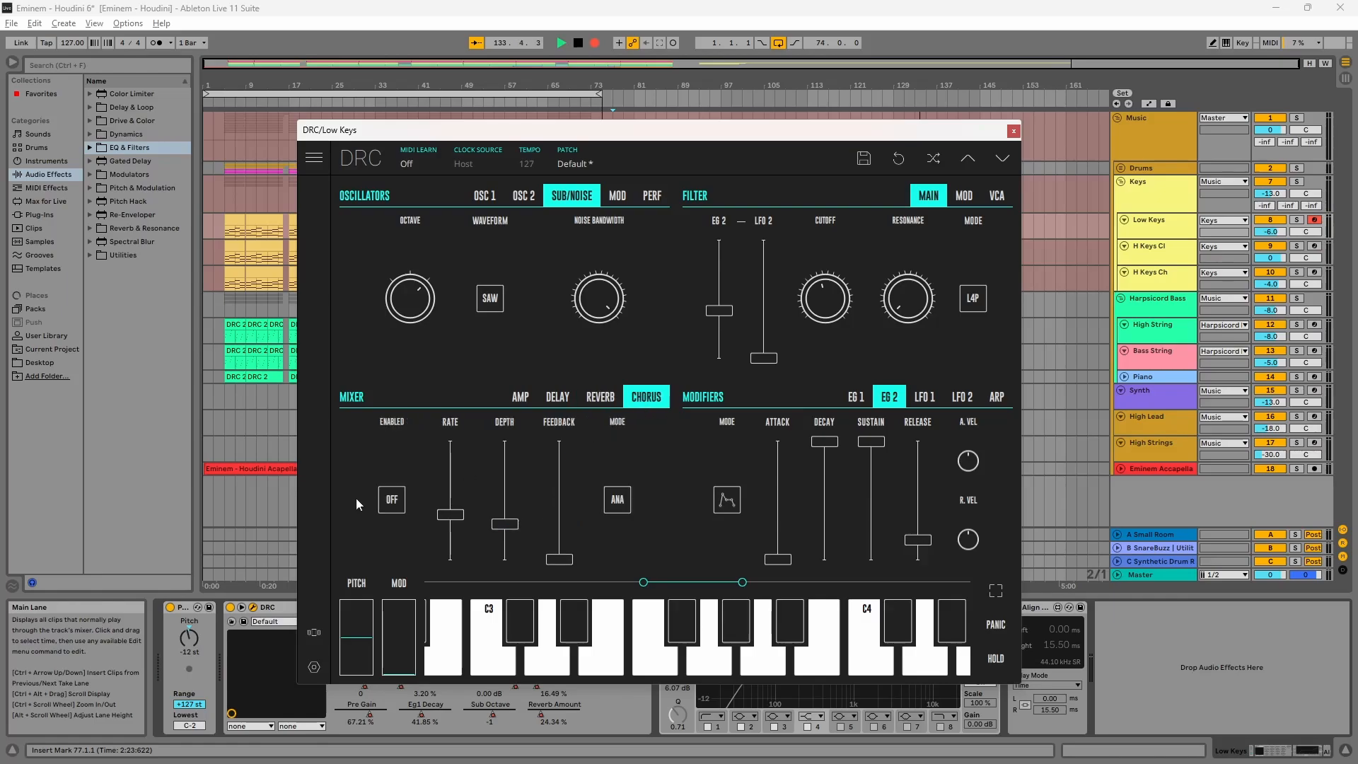
left_click(396, 503)
left_click_drag(439, 535, 519, 501)
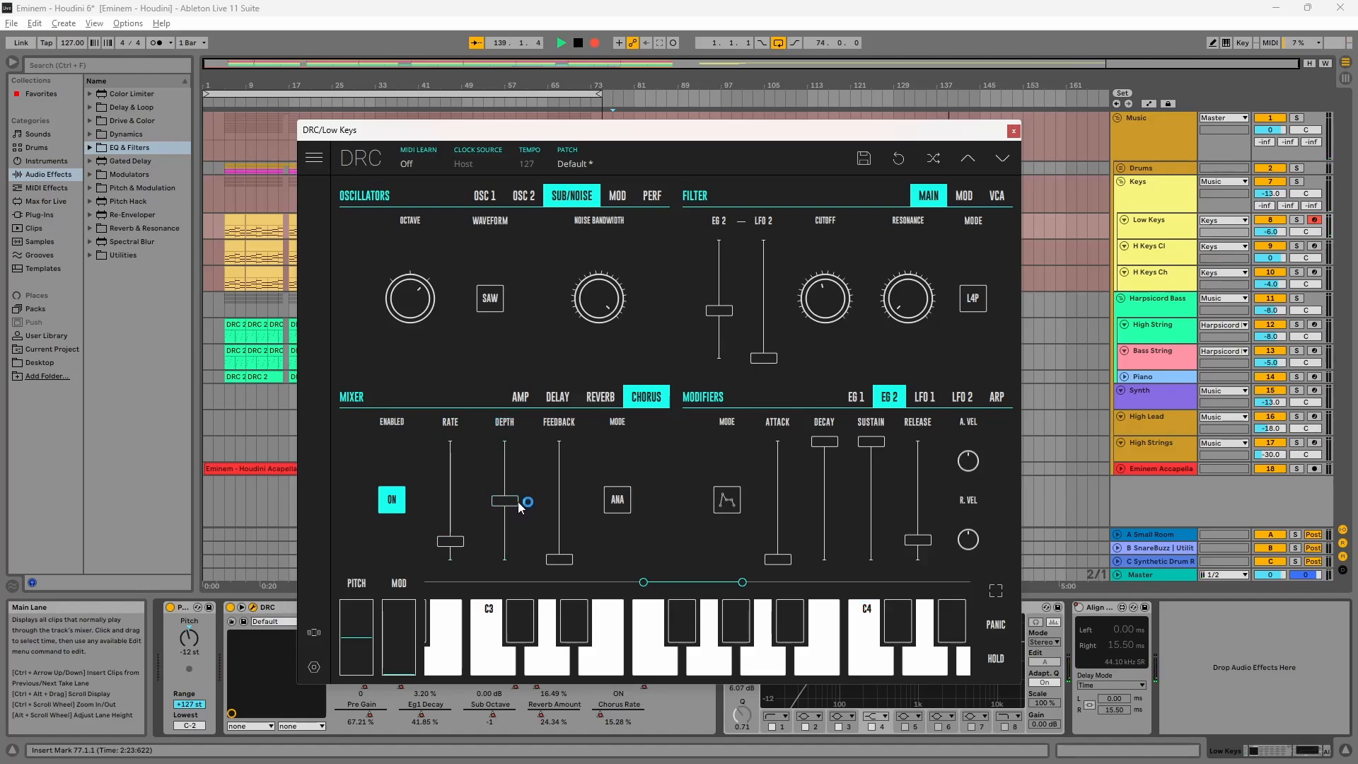
Step: Close the DRC window and re-enable the Low Keys track's EQ Eight
left_click(1014, 130)
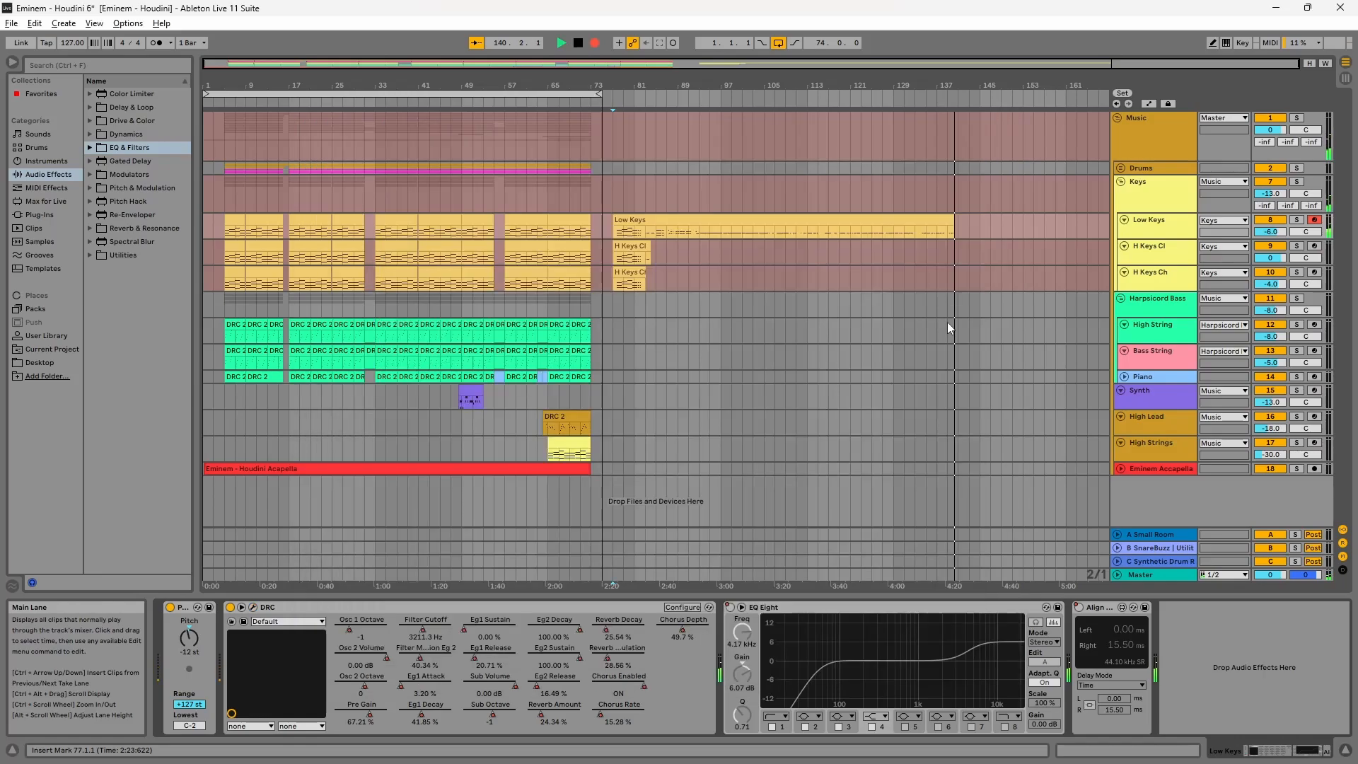
left_click(730, 608)
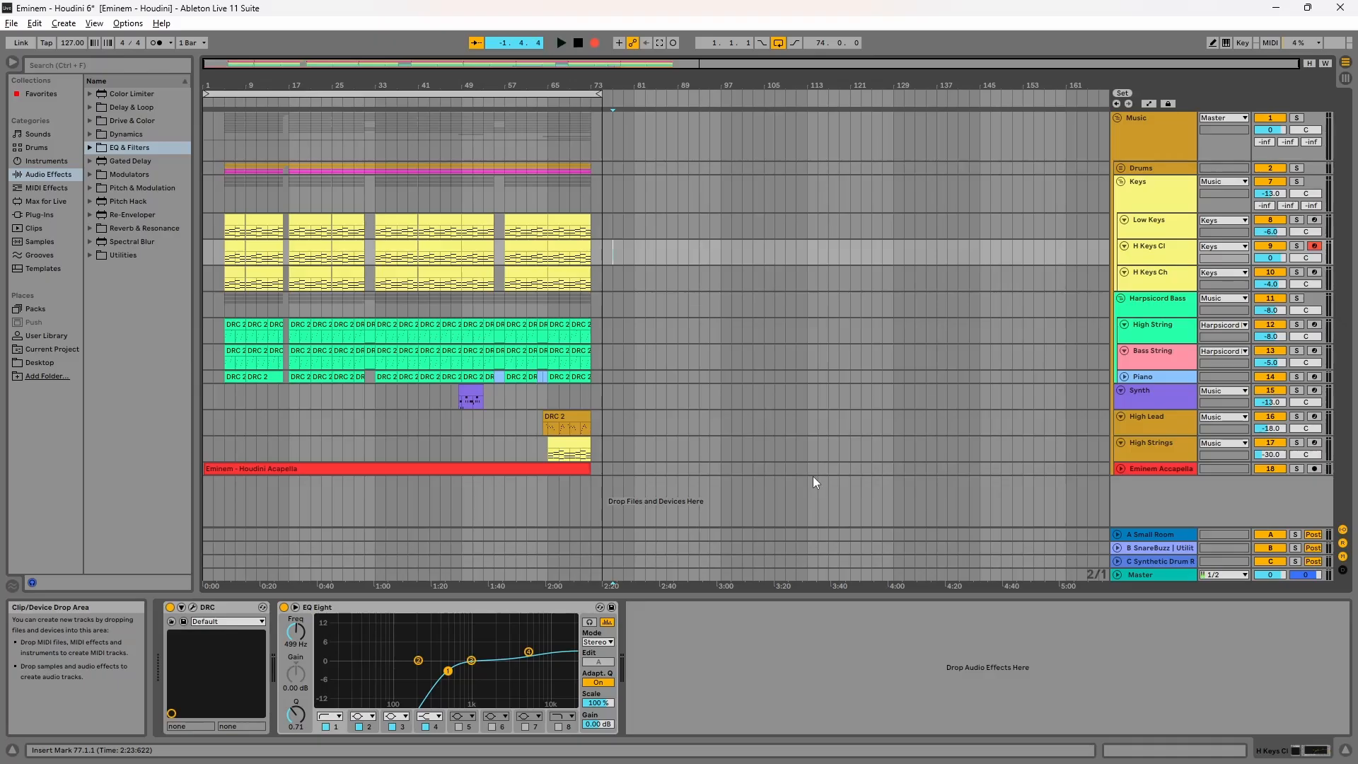
key("F9")
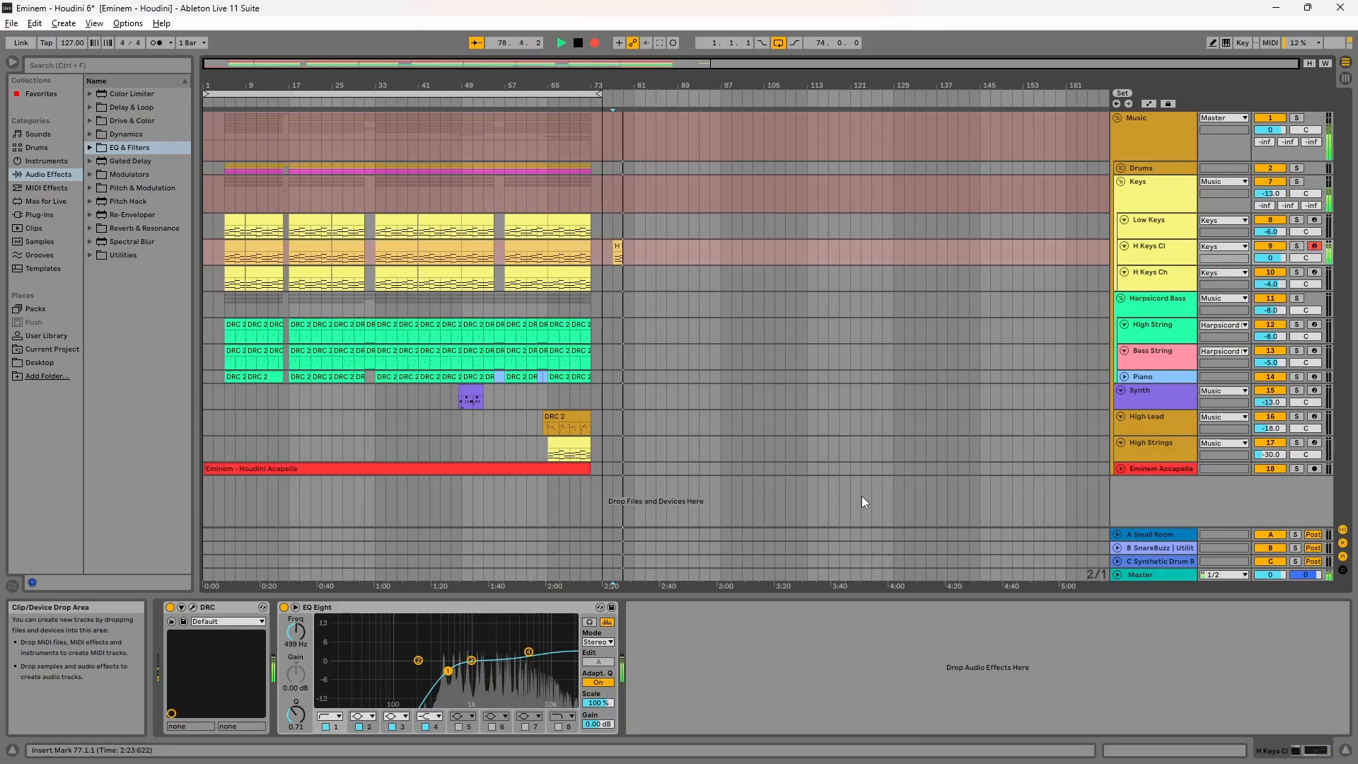
Step: Bypass the H Keys Cl track's EQ Eight and open its DRC plug-in window
left_click(283, 607)
left_click(193, 609)
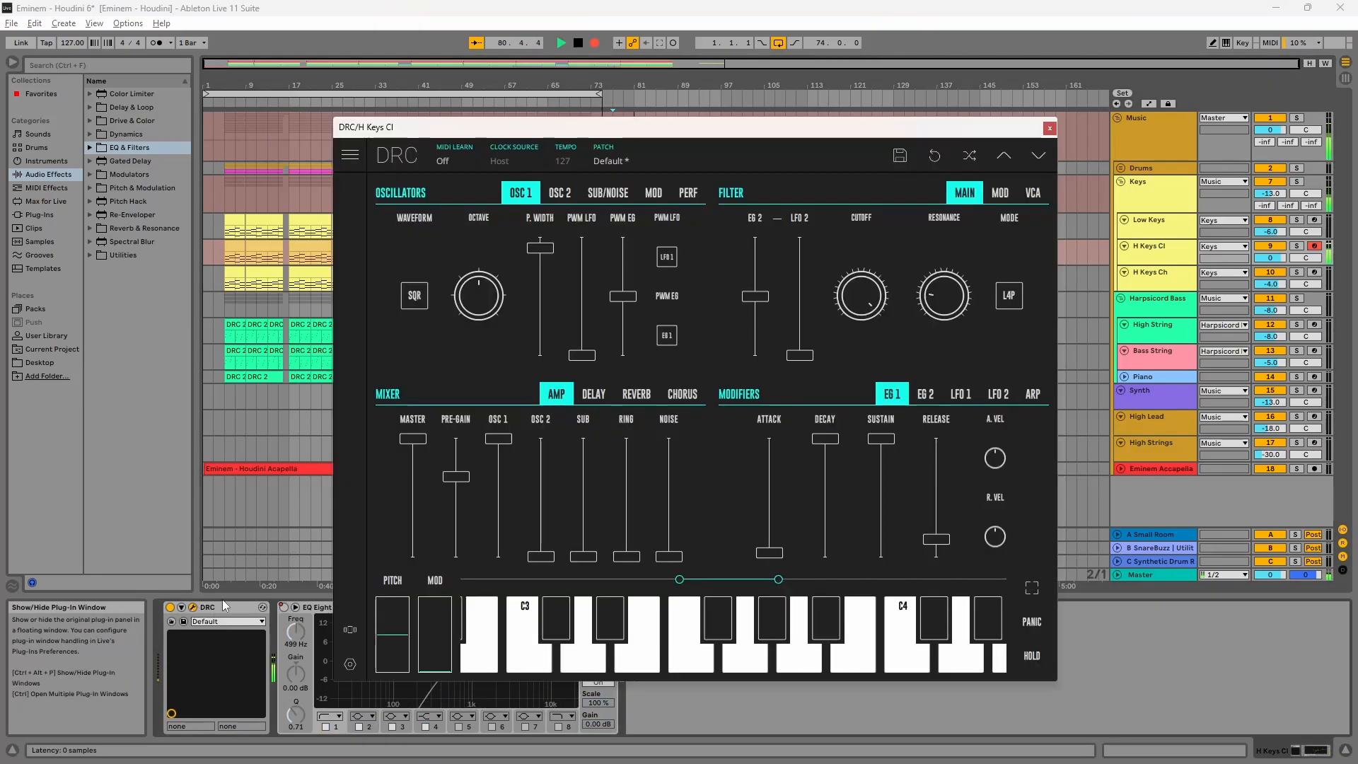
Step: Load the Default patch in the H Keys Cl DRC synth
left_click(612, 162)
left_click(576, 229)
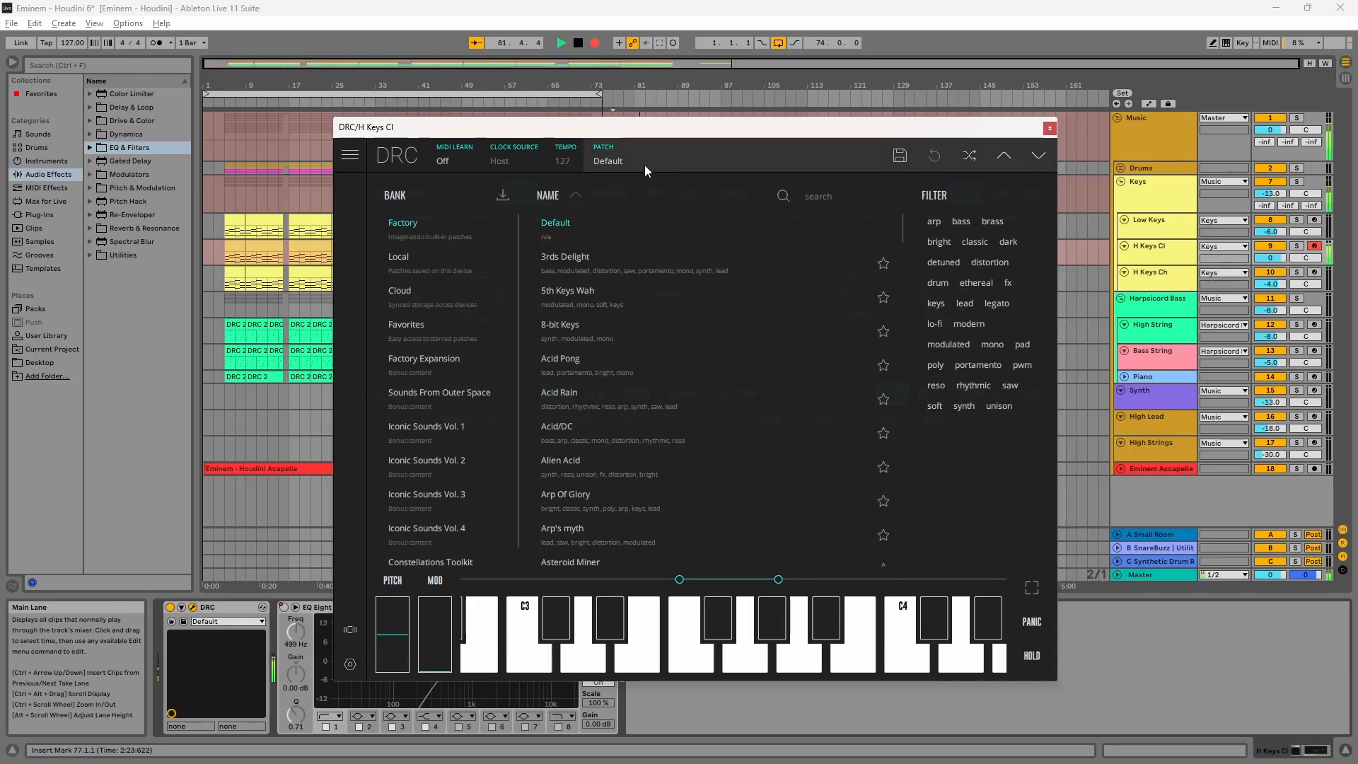
left_click(641, 161)
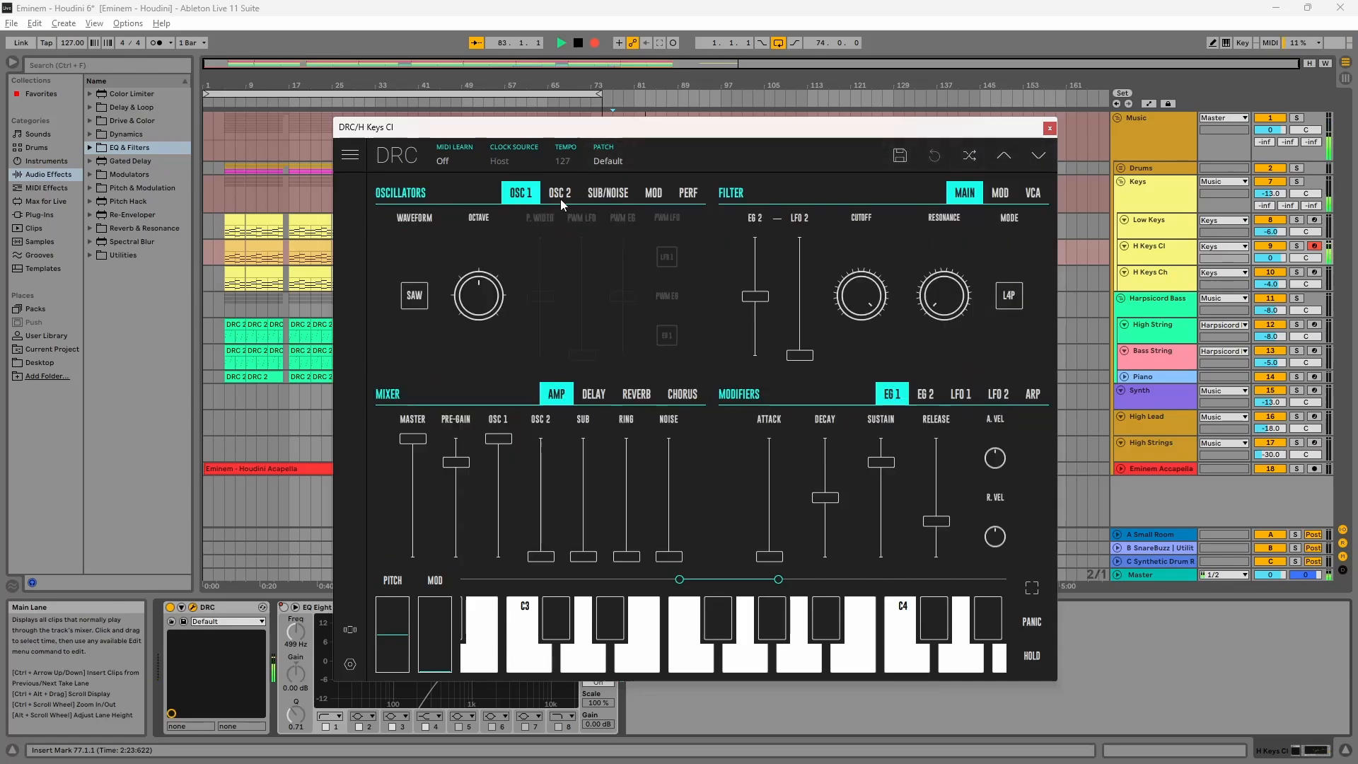
Step: Switch OSC 1's waveform to square and raise its pulse width to about 91.67%
left_click(415, 300)
left_click(417, 289)
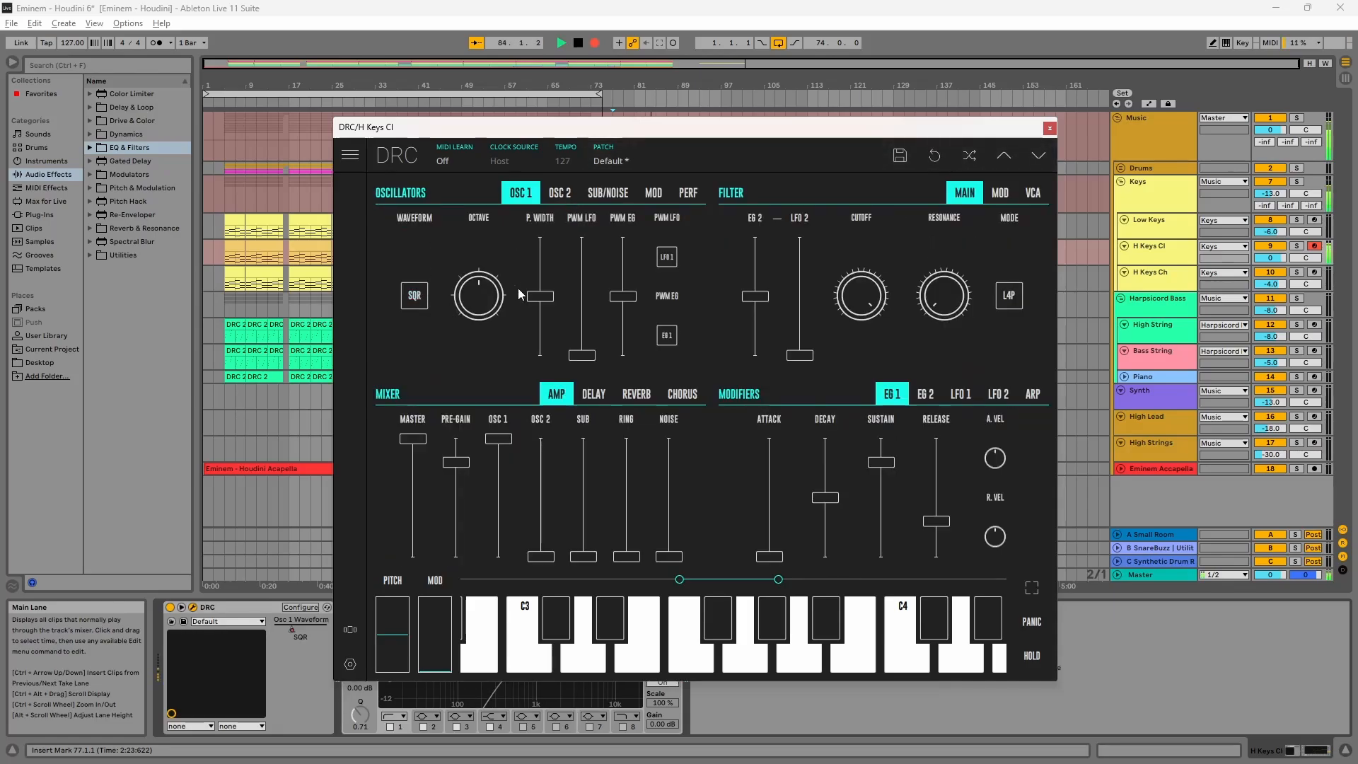
left_click_drag(537, 297, 586, 253)
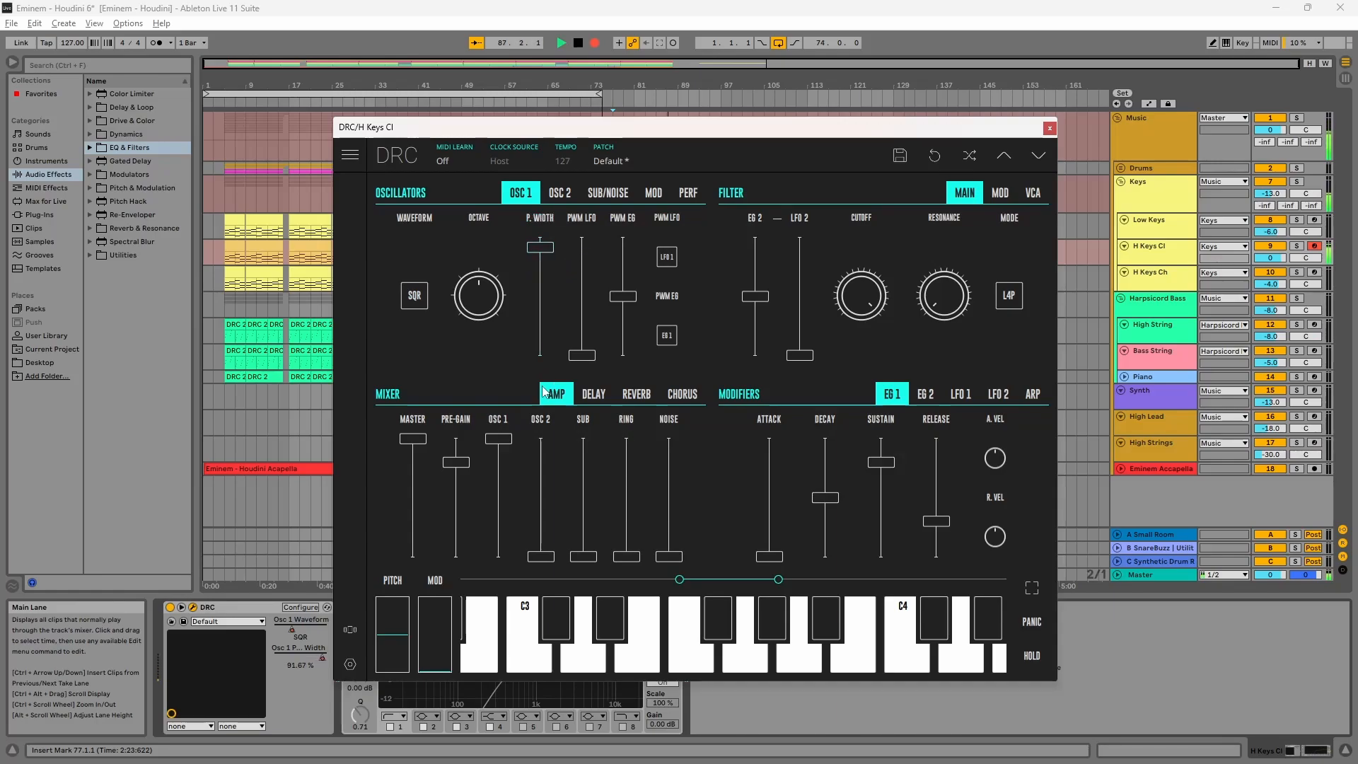
Step: Set the pre-gain to about 67.81% and the filter resonance to about 0.18
left_click_drag(465, 497, 499, 481)
left_click_drag(937, 274, 990, 230)
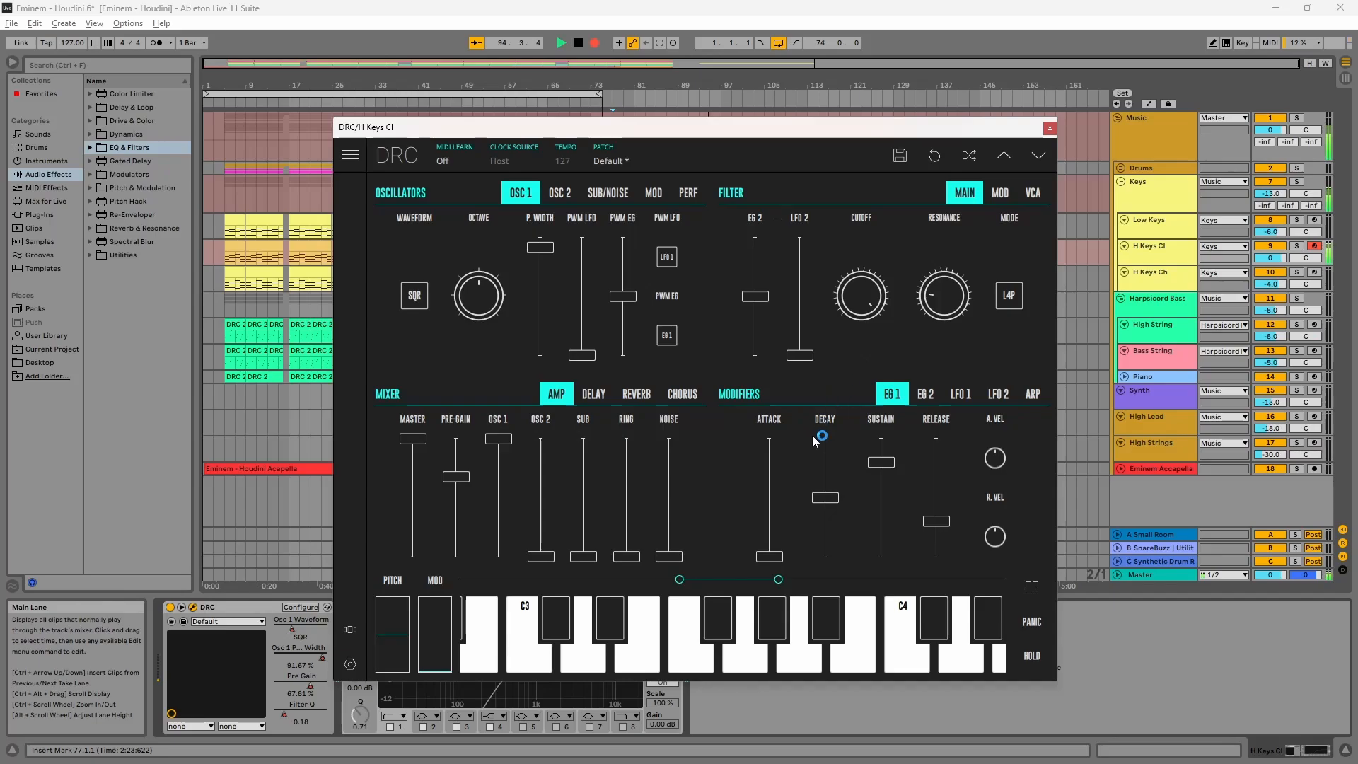
Step: Set EG 1 decay and sustain to maximum and release to about 14.67%
left_click_drag(778, 561, 779, 558)
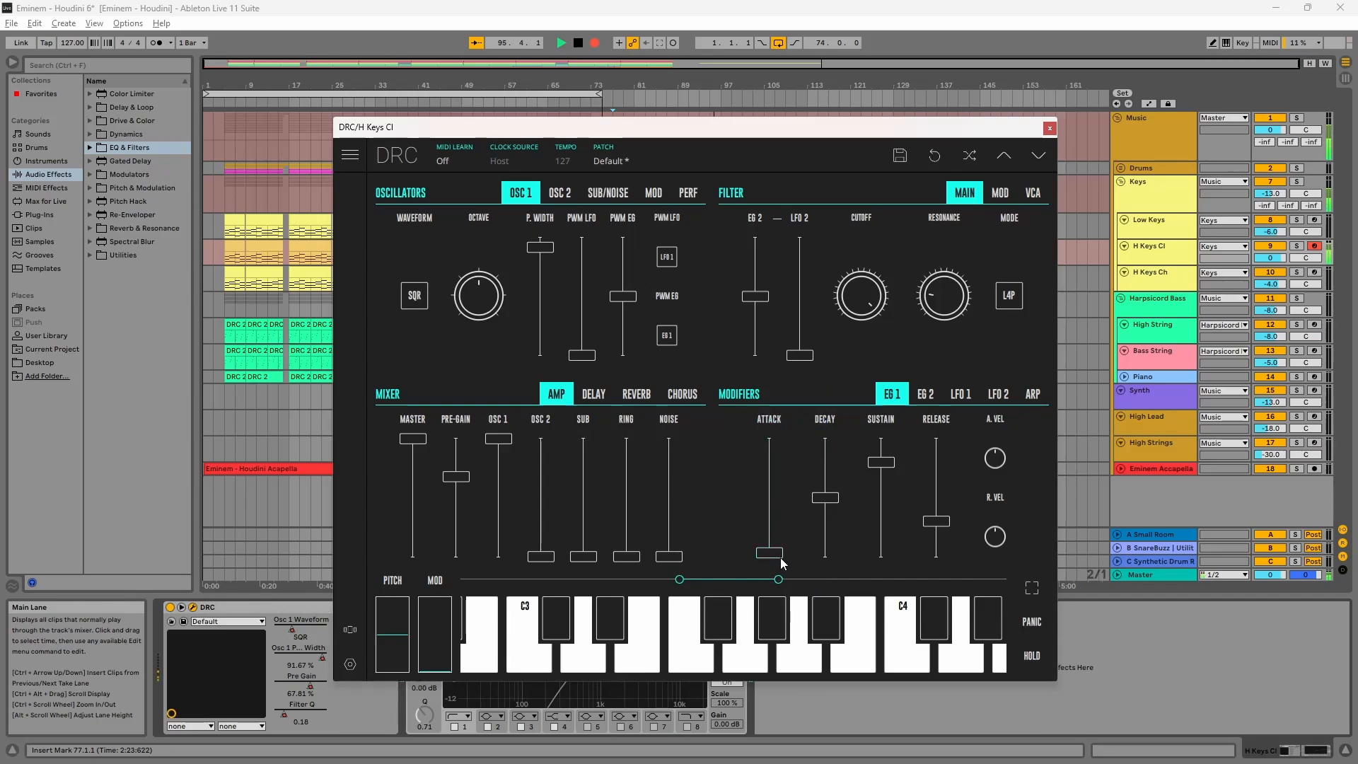
left_click_drag(825, 497, 881, 439)
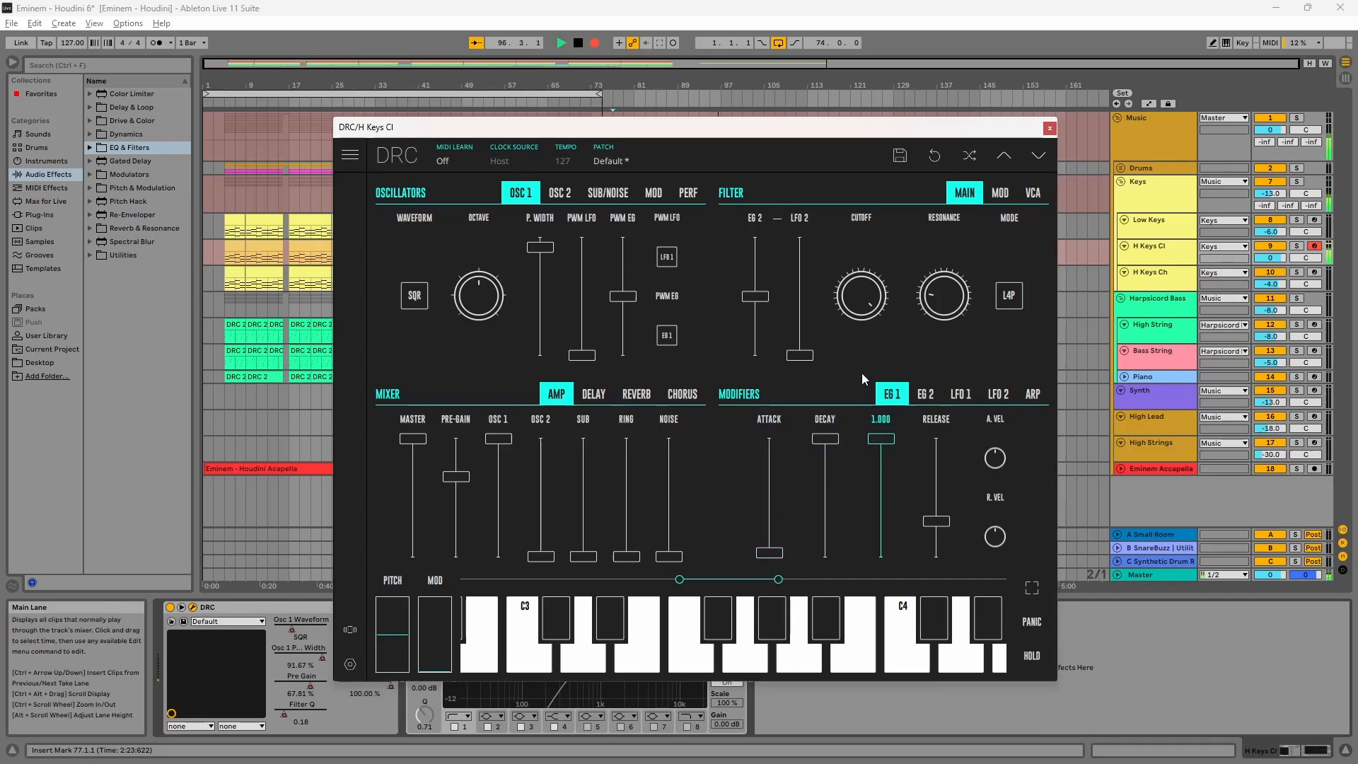
left_click(947, 529)
left_click_drag(948, 529, 942, 545)
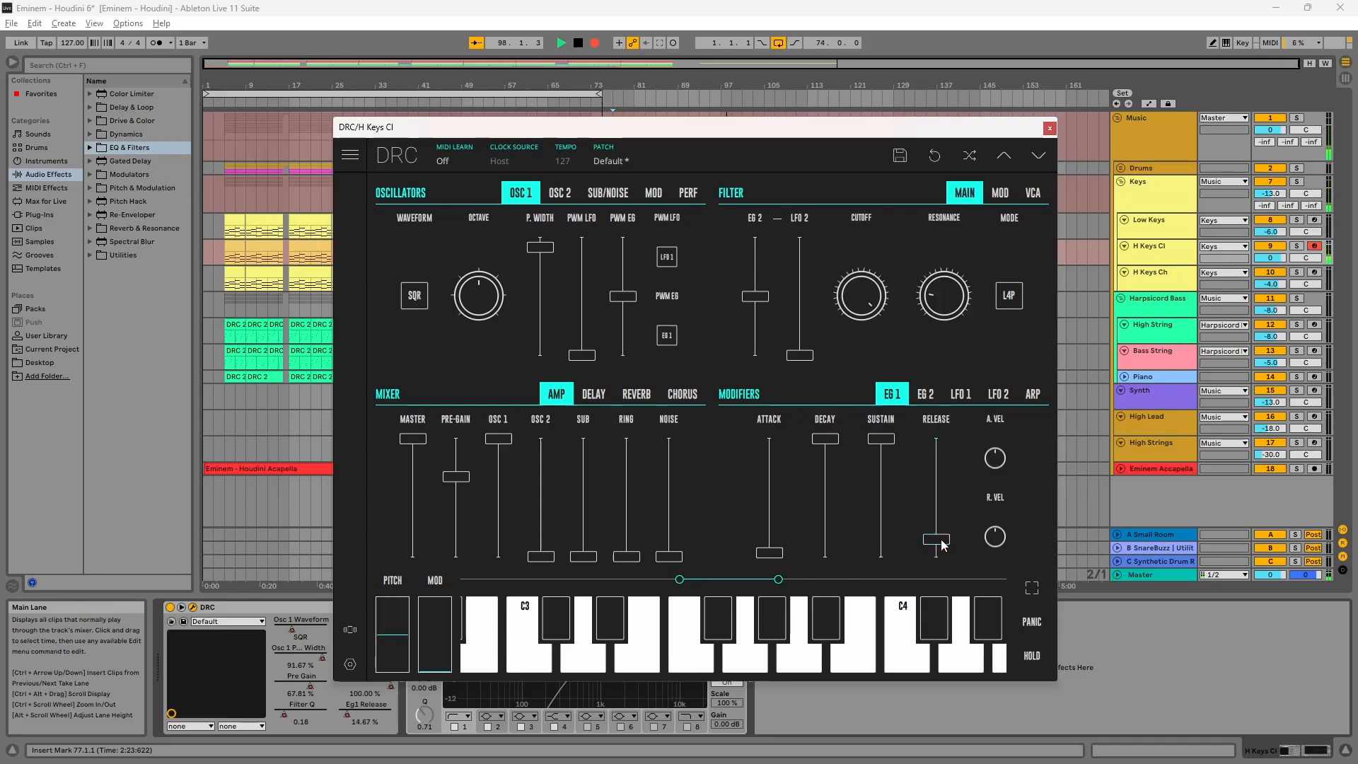
Step: Review the reverb and EG 2 pages of the H Keys Cl synth, then close its plug-in window
left_click(636, 394)
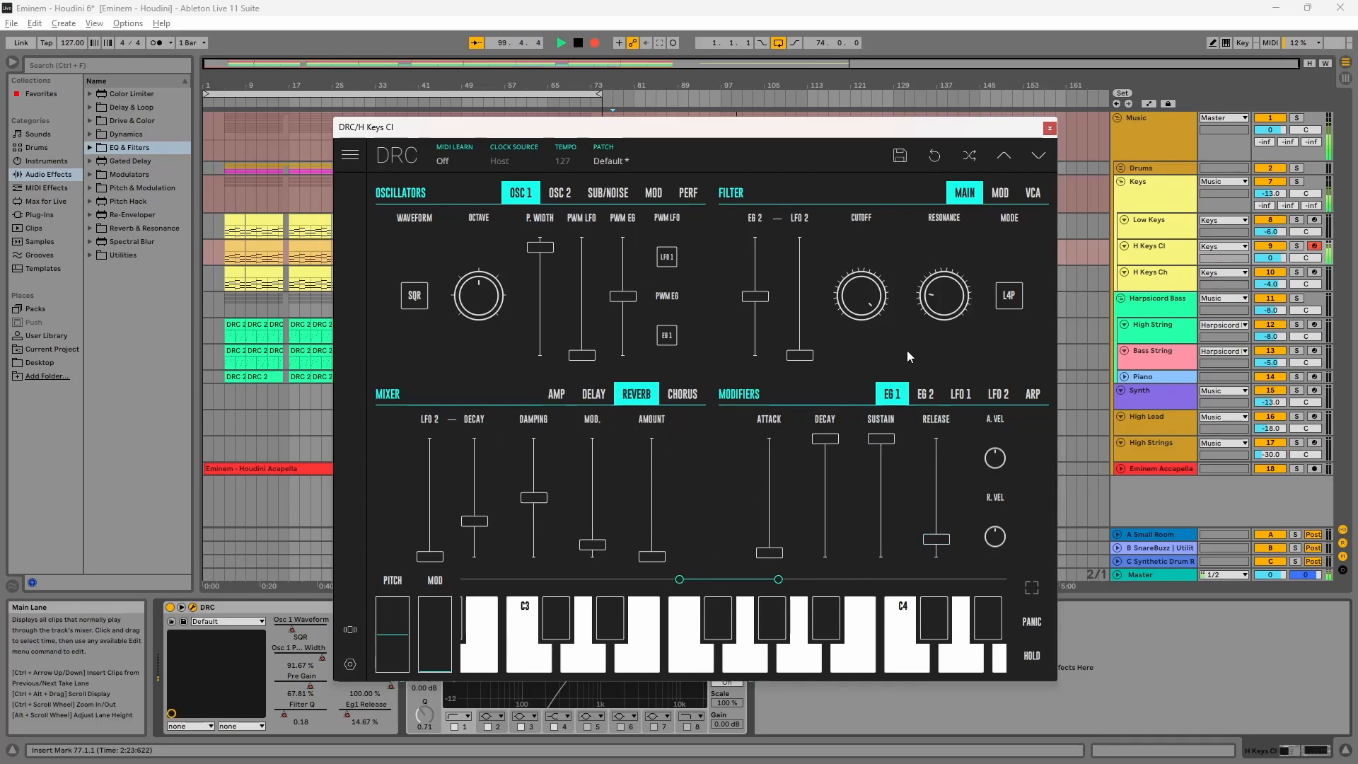
left_click(925, 394)
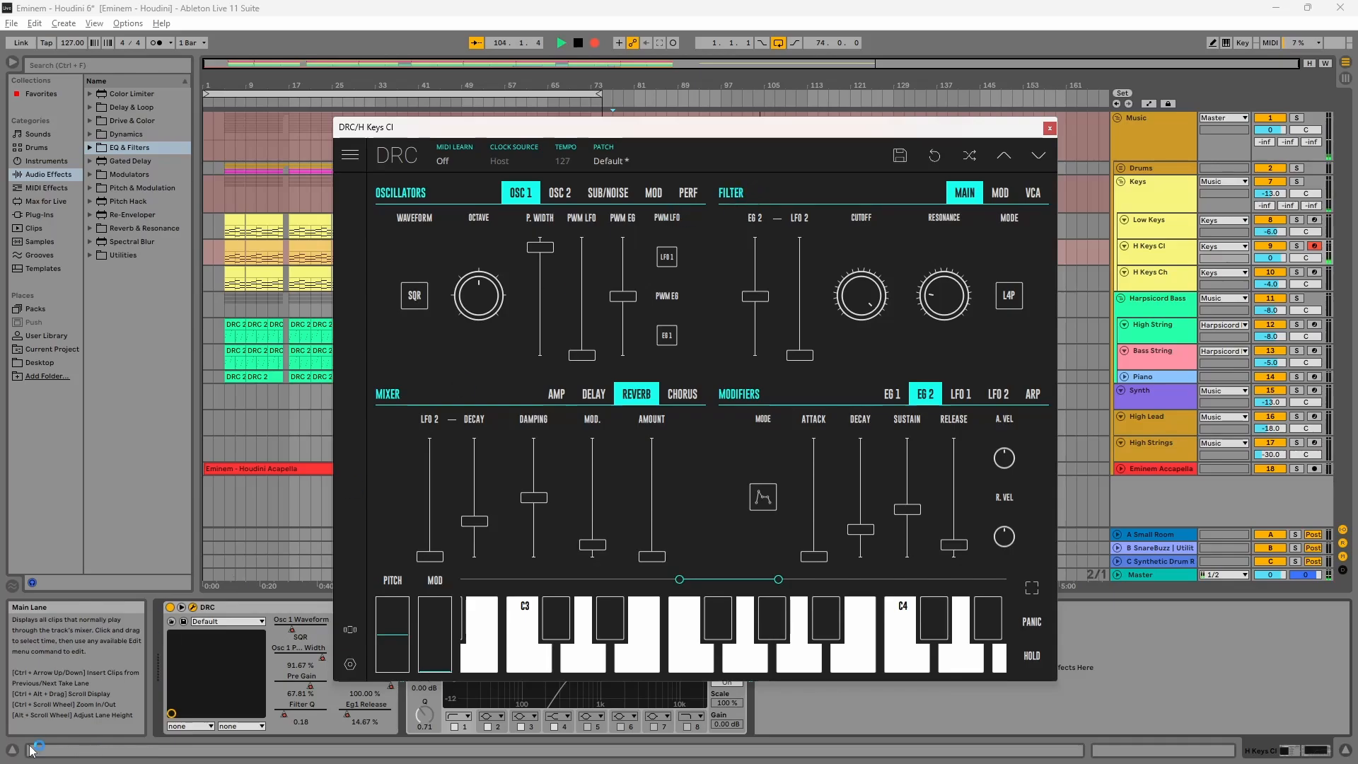
left_click(273, 608)
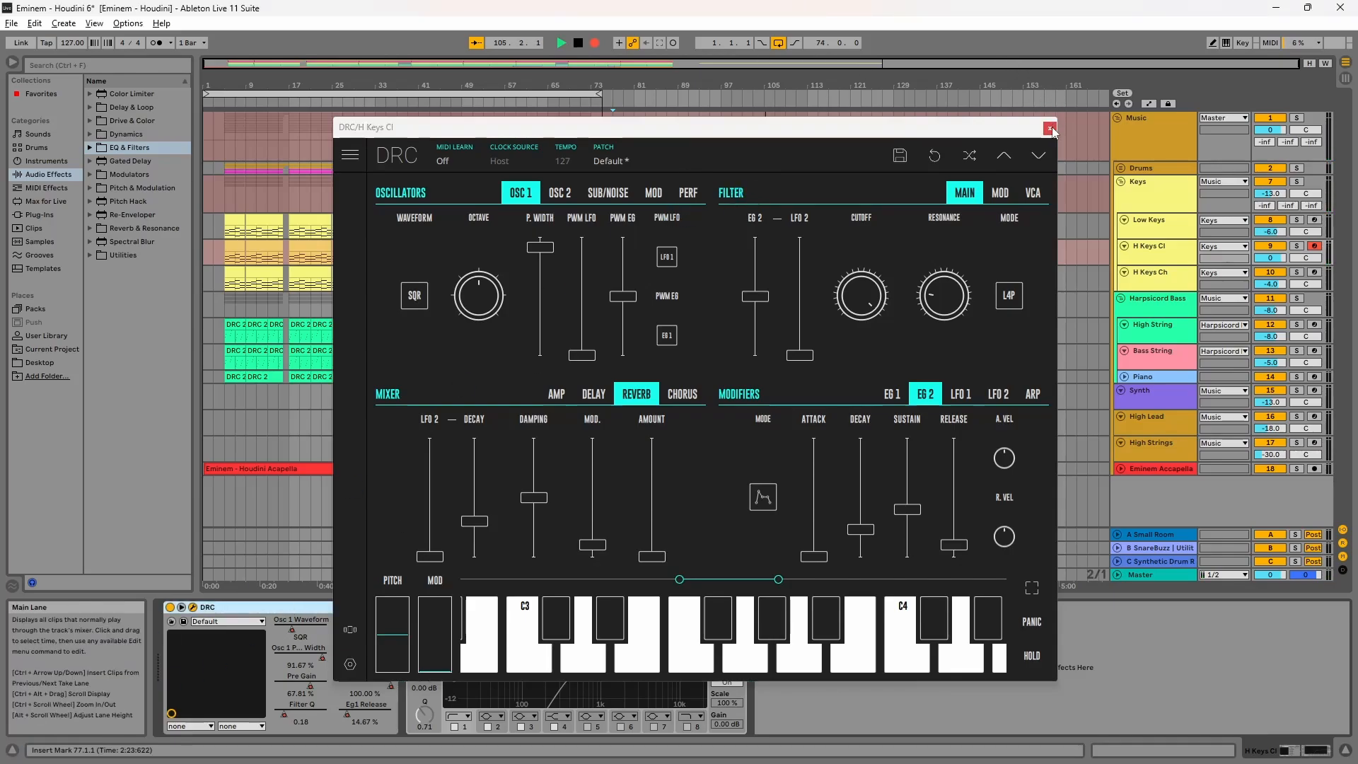
left_click(1049, 127)
left_click(413, 607)
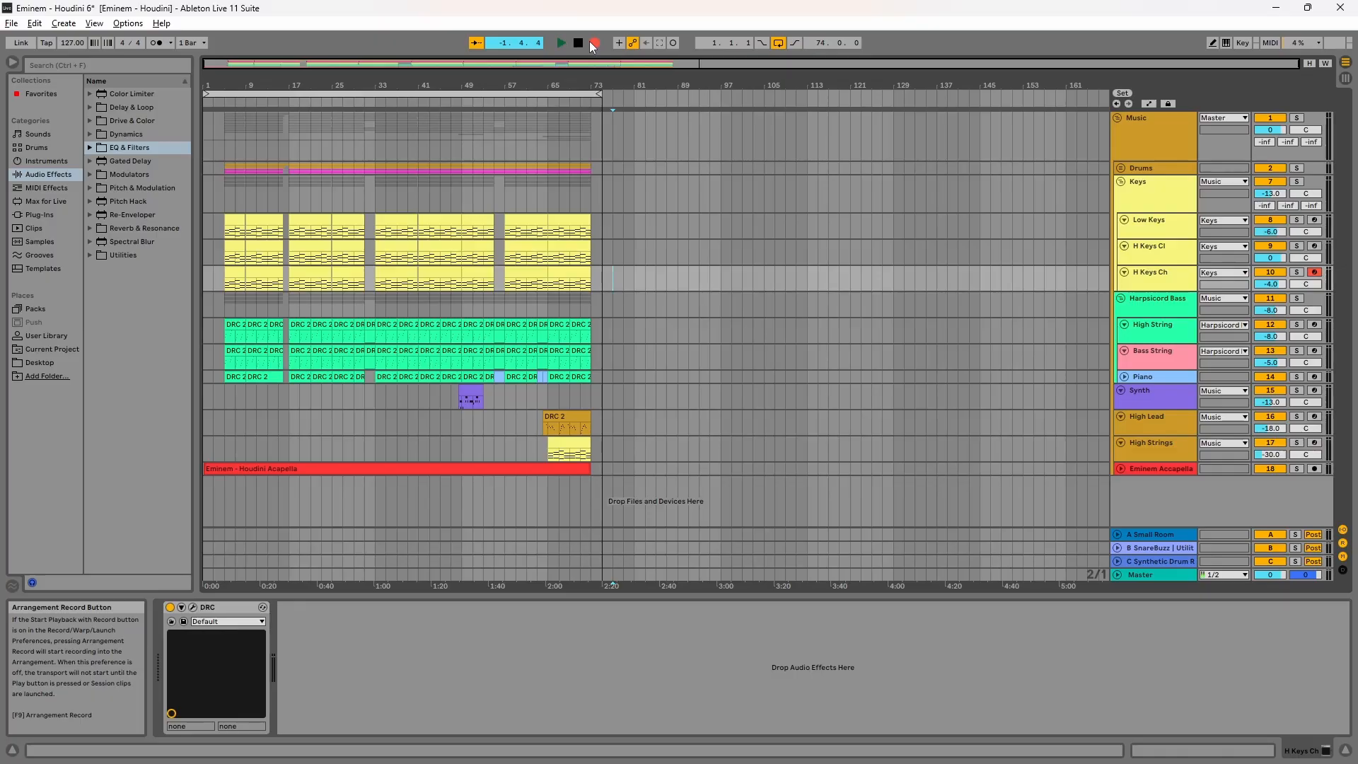
Step: Open the DRC plug-in on the H Keys Ch track and load the Default patch
left_click(593, 44)
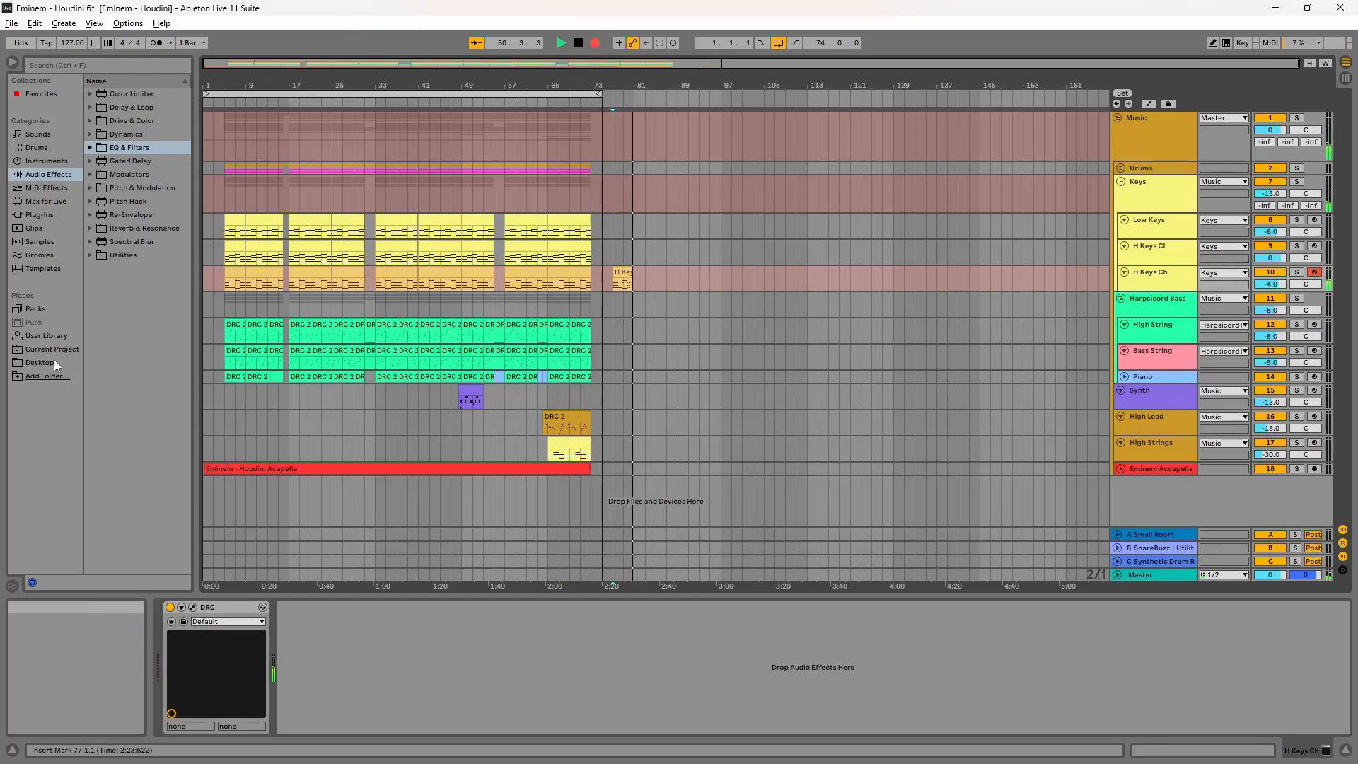
left_click(192, 607)
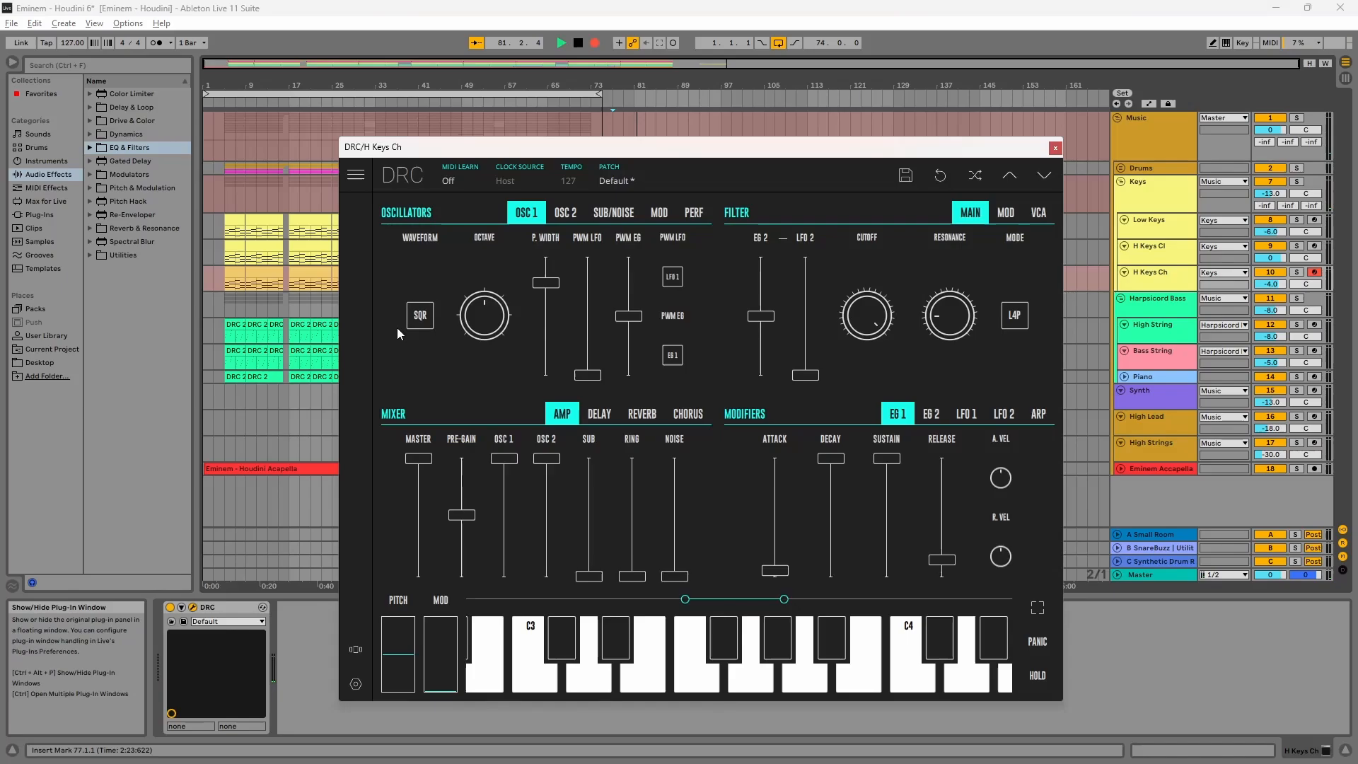
left_click(657, 175)
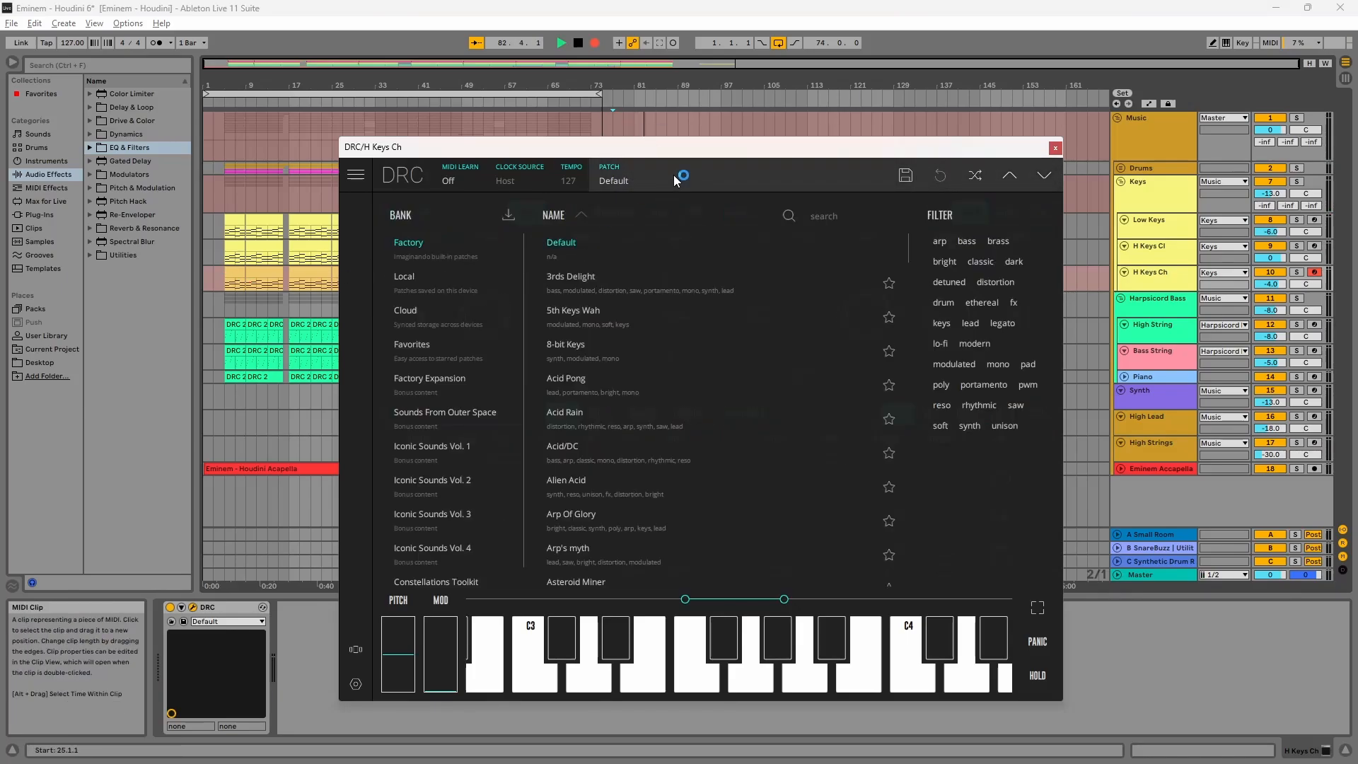
left_click(652, 182)
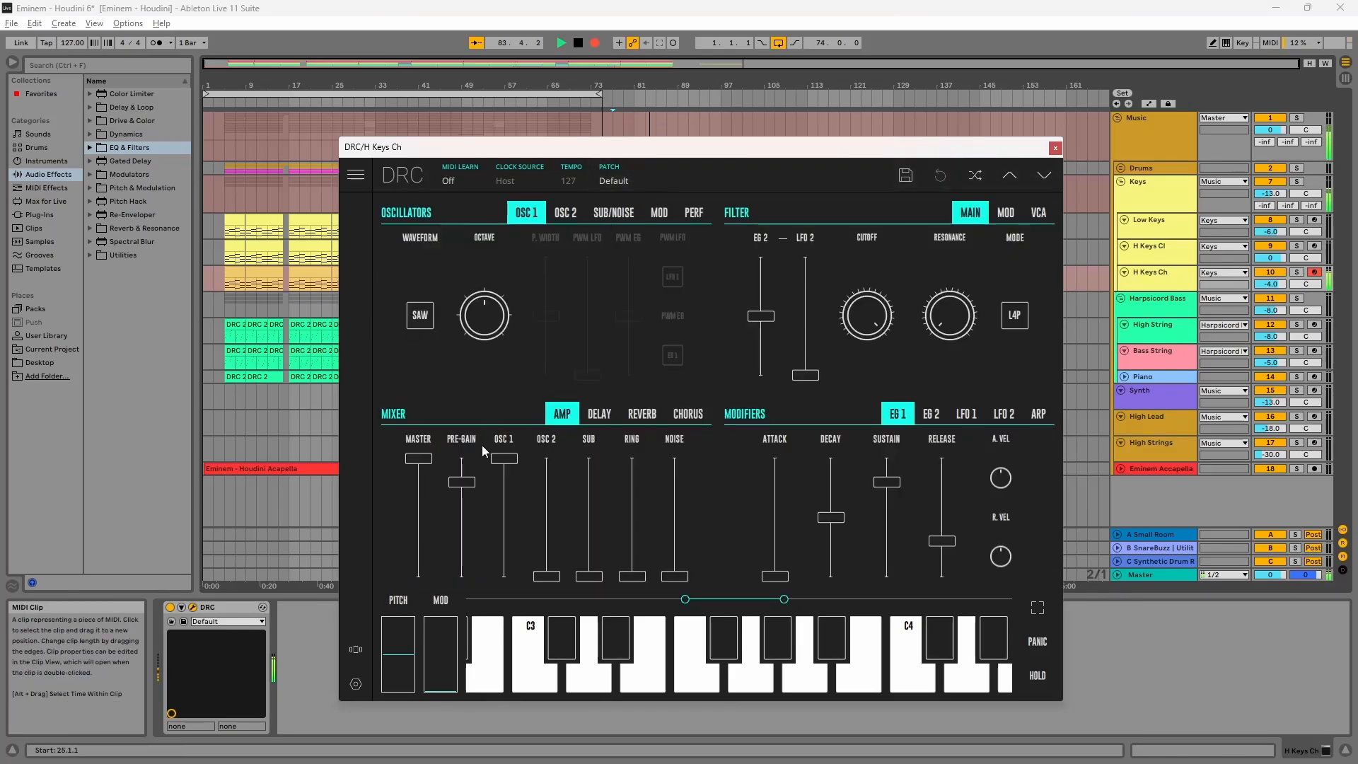
Step: Lower the pre-gain to about 52.11% and switch OSC 1's waveform to square
left_click_drag(461, 482, 474, 516)
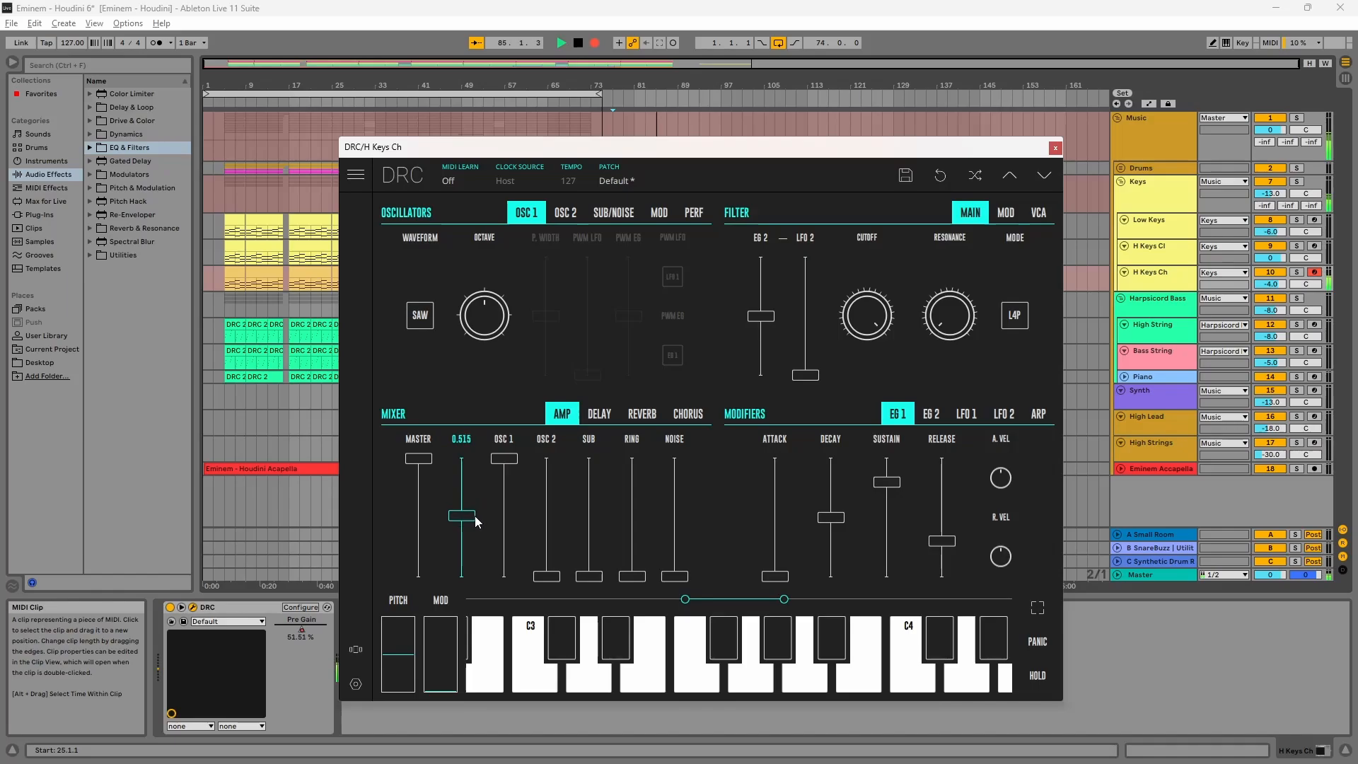
left_click(422, 316)
left_click(422, 346)
Step: Set OSC 1's pulse width to about 74.76% and raise OSC 2's mixer level to 0.00 dB
left_click_drag(551, 314, 596, 287)
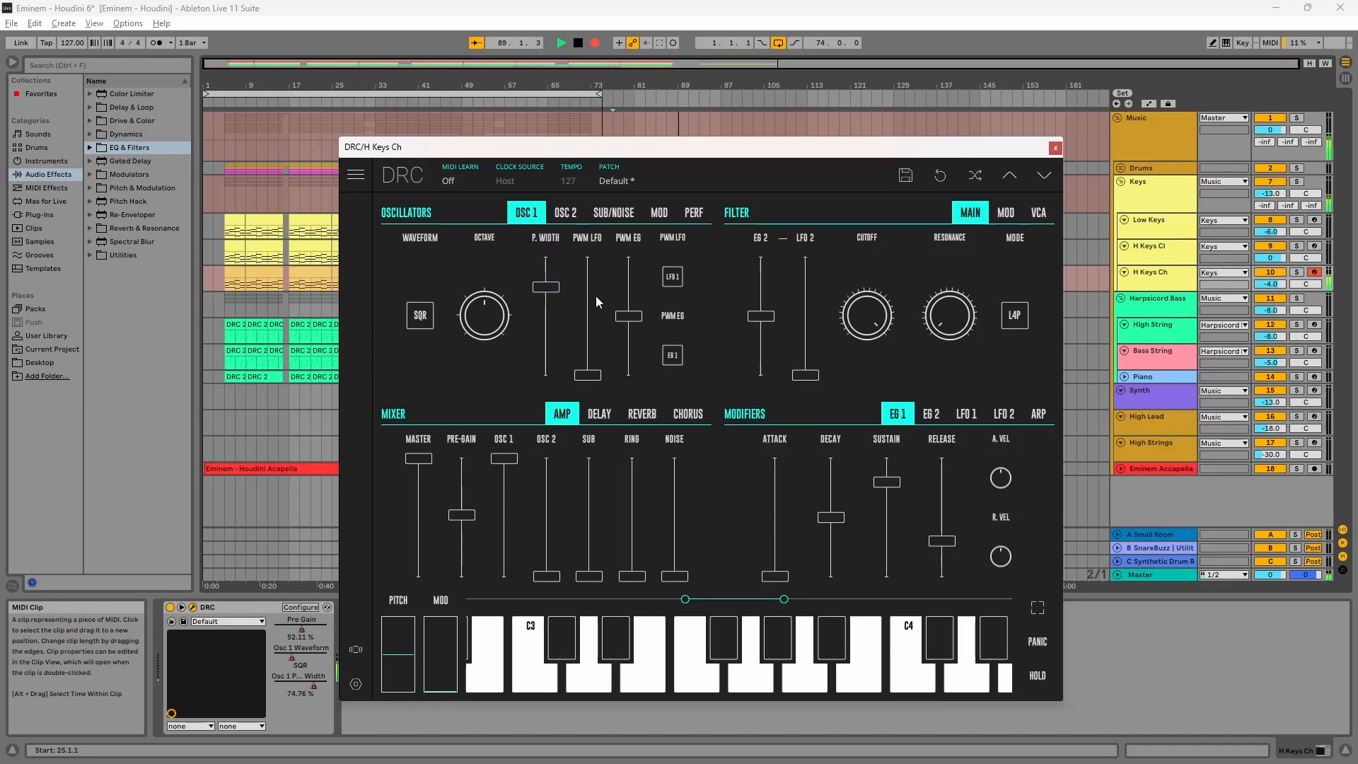
left_click_drag(554, 527, 548, 440)
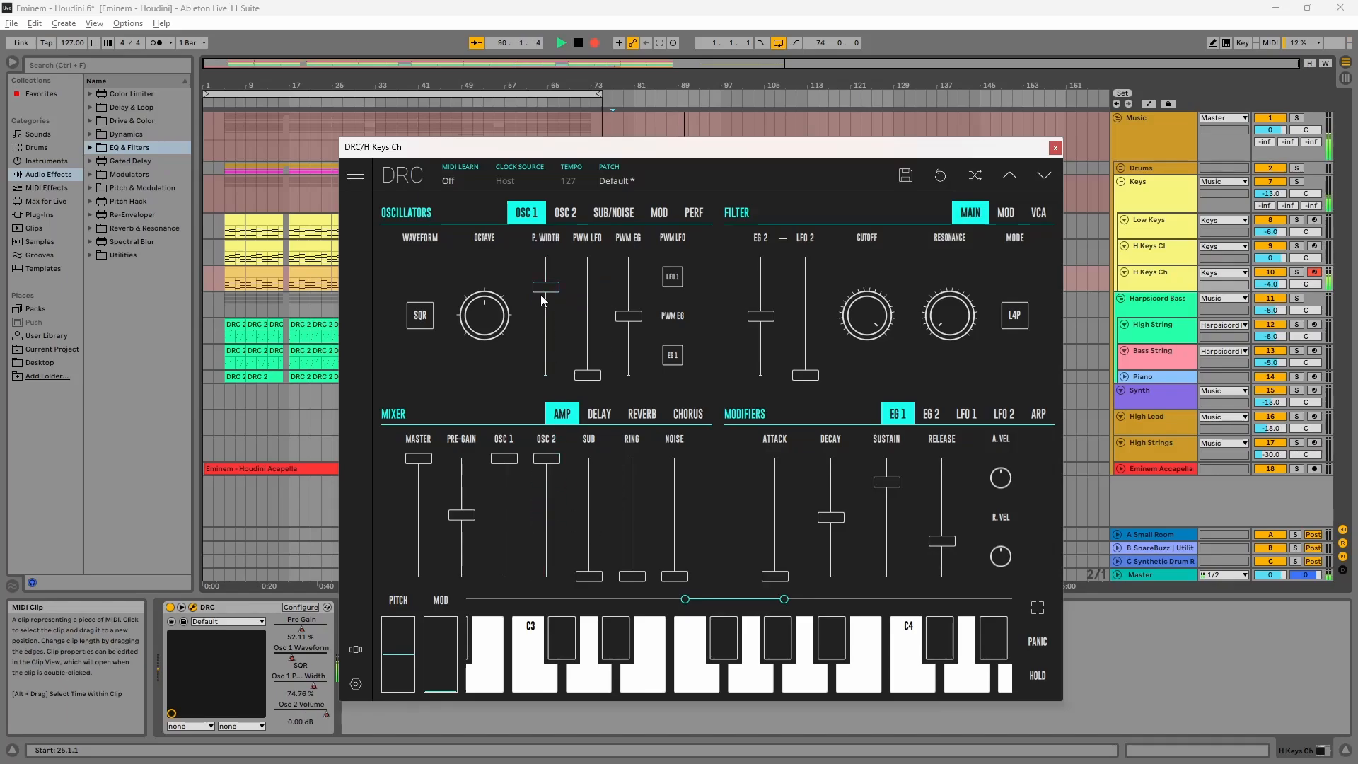
Step: Open the OSC 2 page and slightly nudge its fine tuning and the filter resonance
left_click(566, 213)
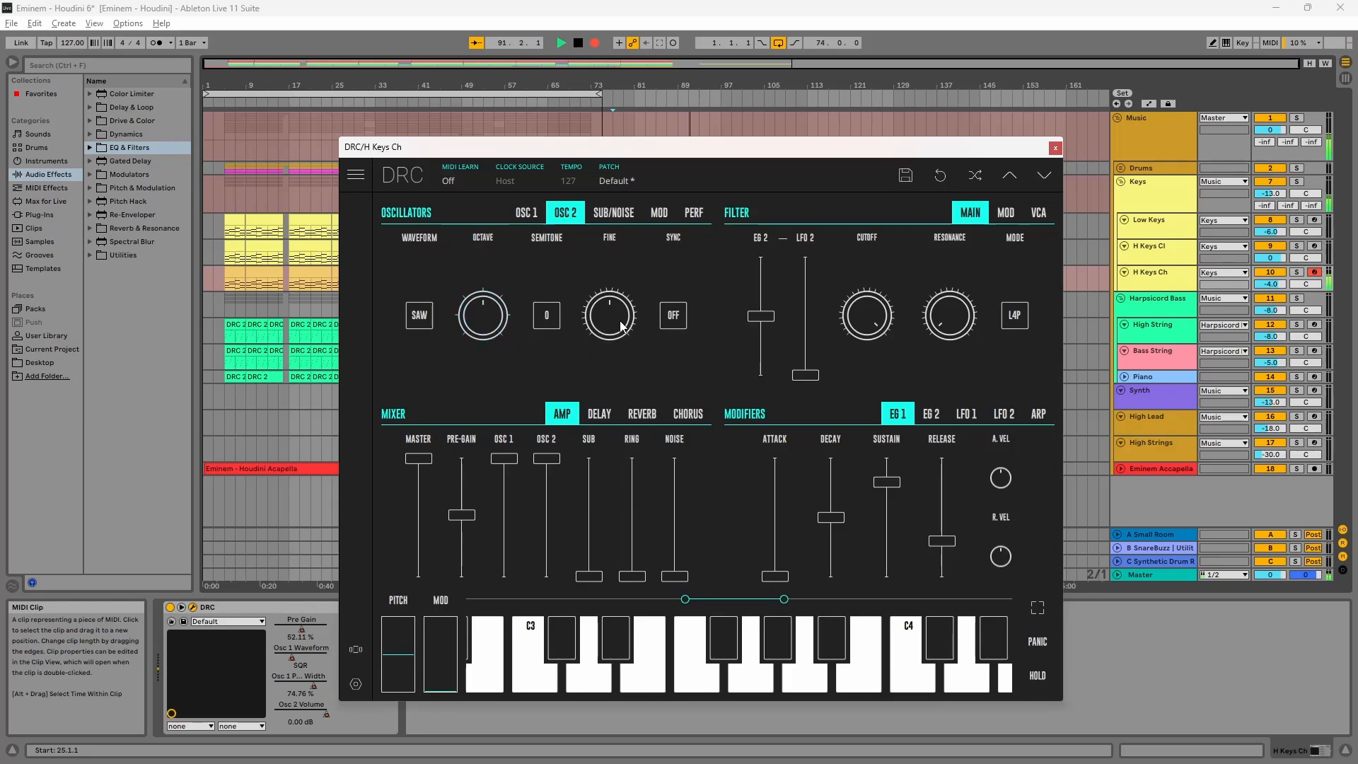
left_click_drag(622, 326, 615, 339)
left_click_drag(944, 283, 952, 283)
Step: Set EG 1 attack to about 5.01%, decay to maximum and release to about 0.15
left_click_drag(776, 575, 773, 566)
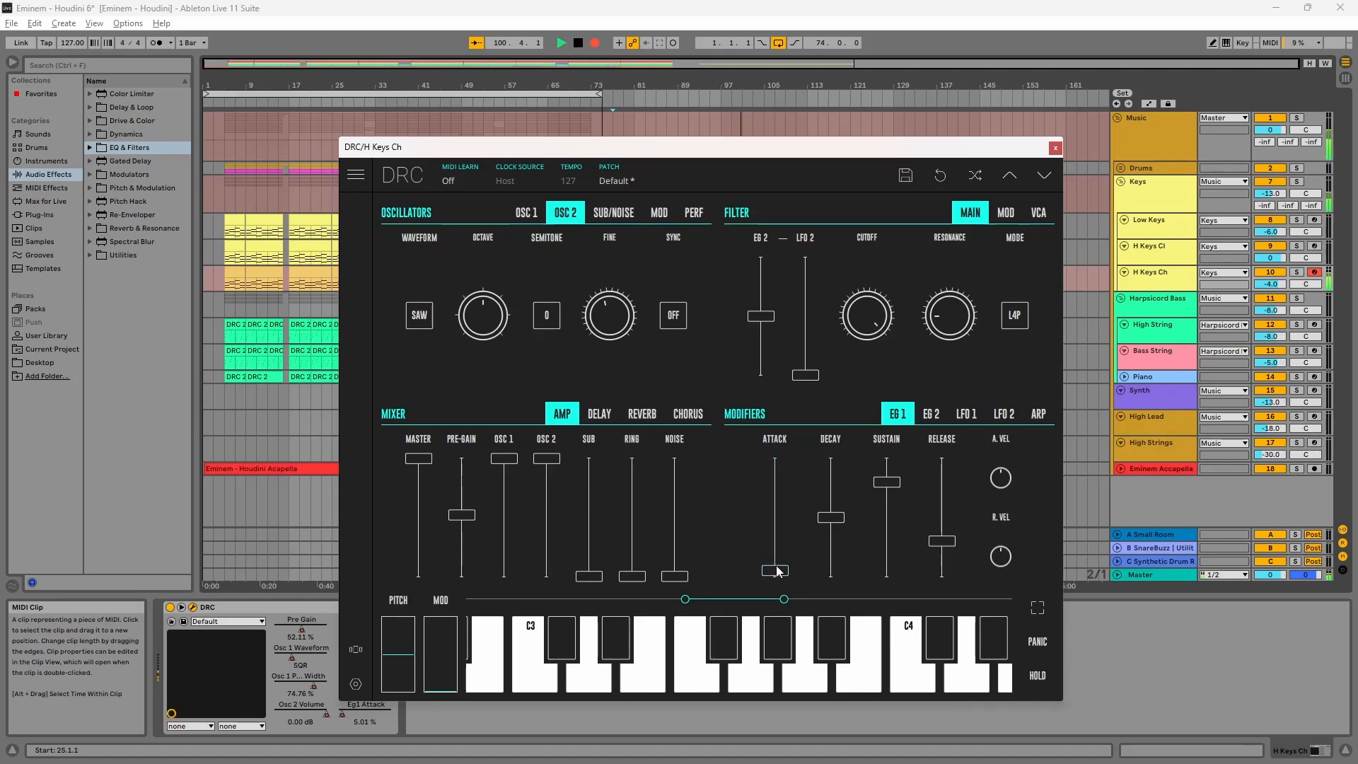
left_click_drag(831, 516, 831, 458)
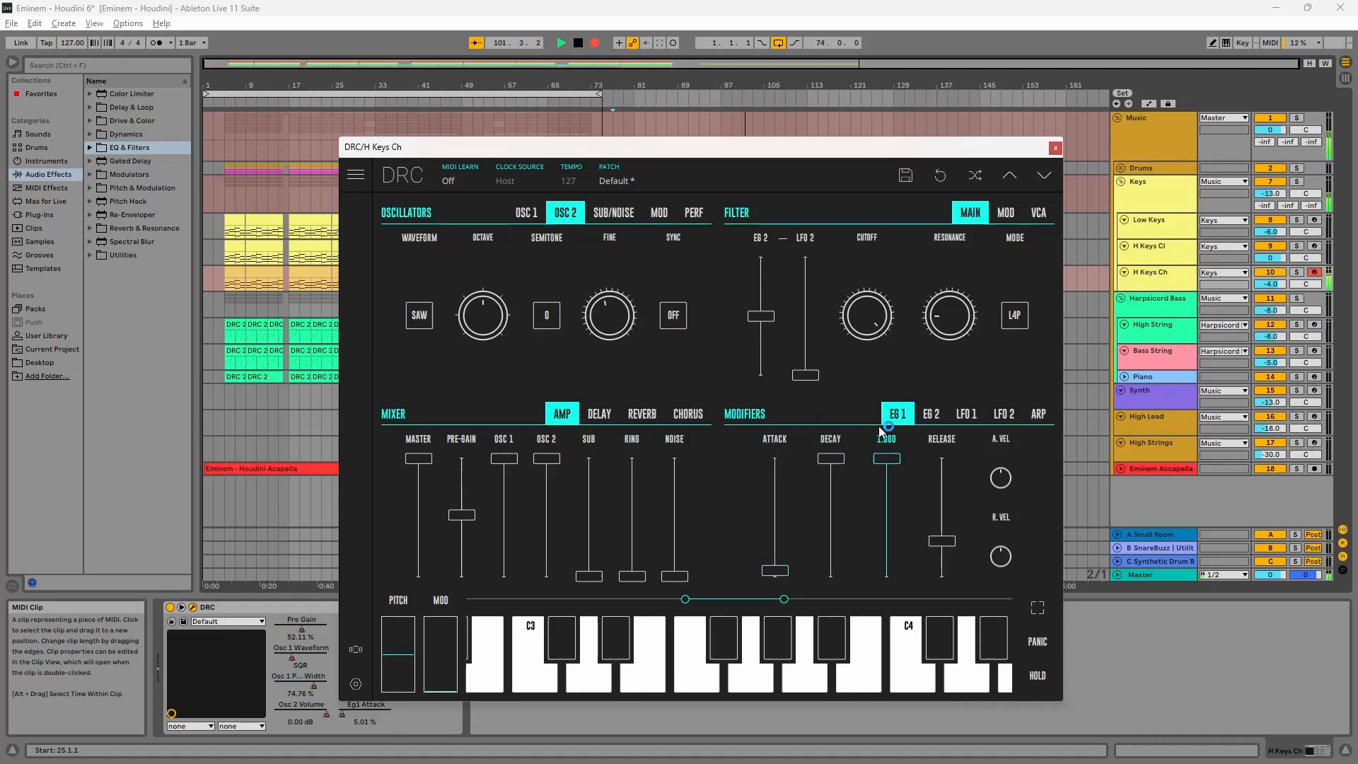
left_click(951, 563)
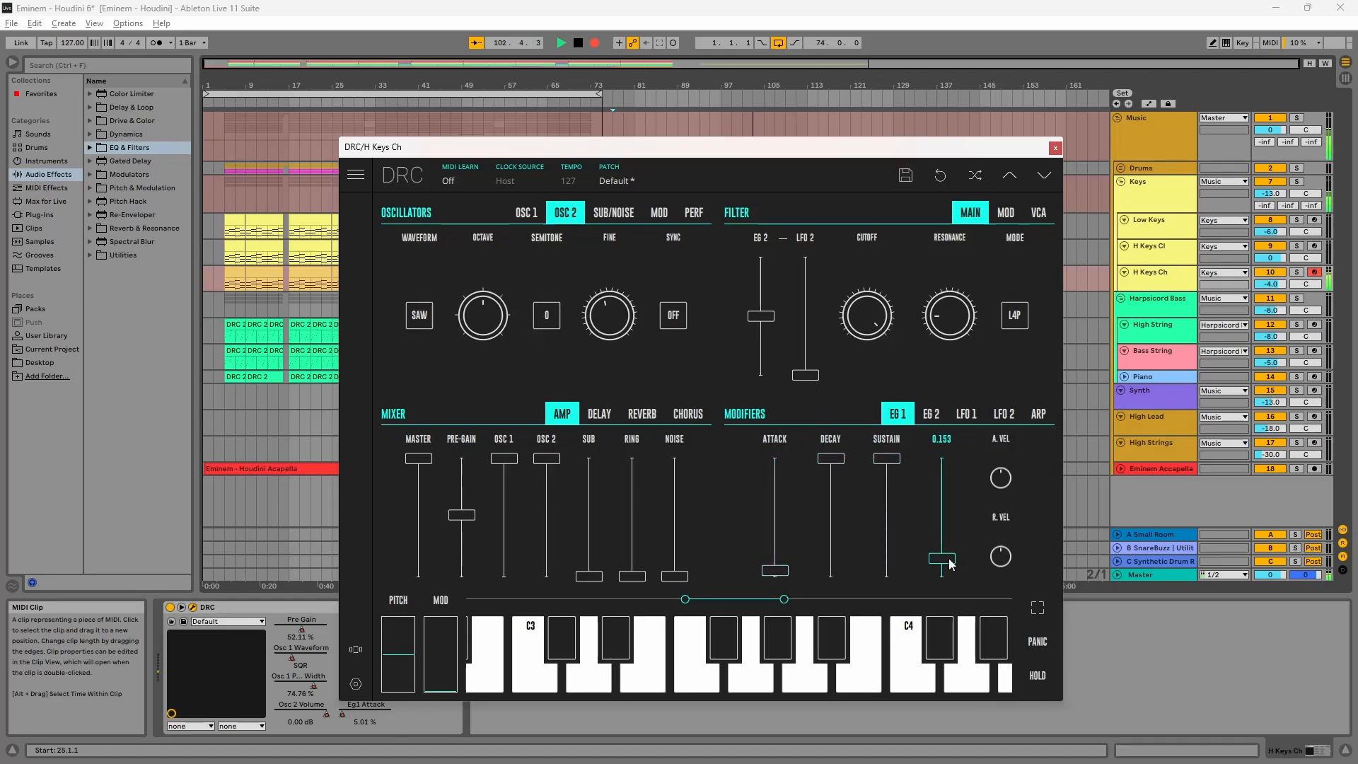
left_click_drag(951, 562, 947, 564)
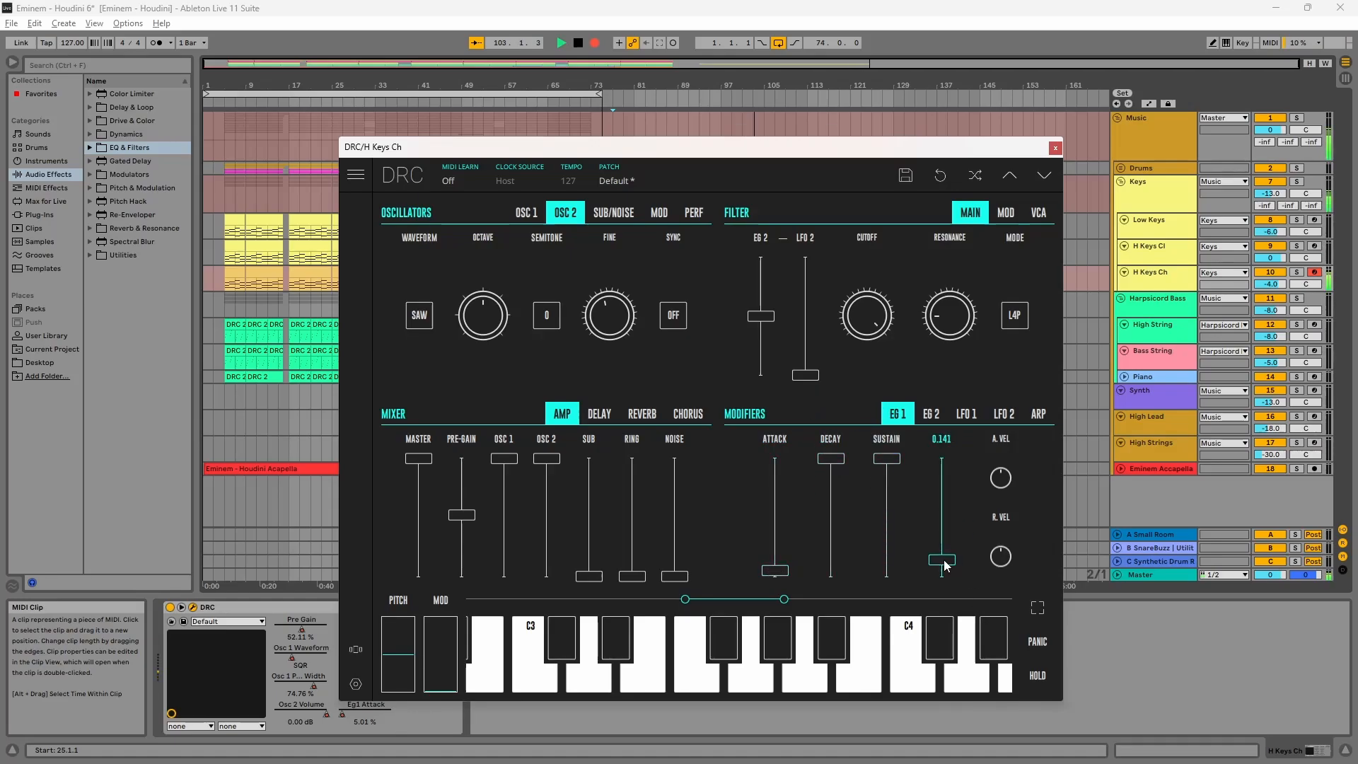
Step: Enable the chorus, adjust its rate, and close the H Keys Ch plug-in window
left_click(686, 415)
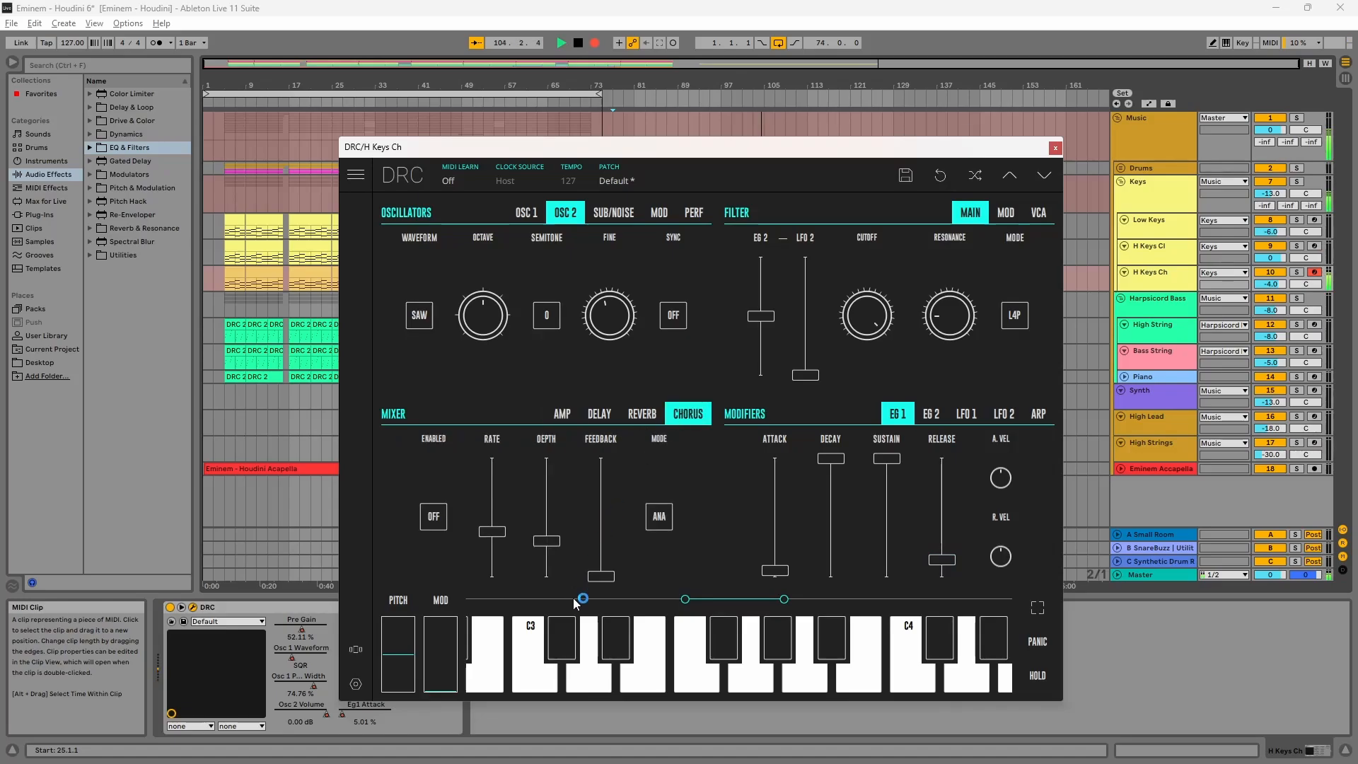
left_click(433, 516)
left_click_drag(493, 555, 555, 522)
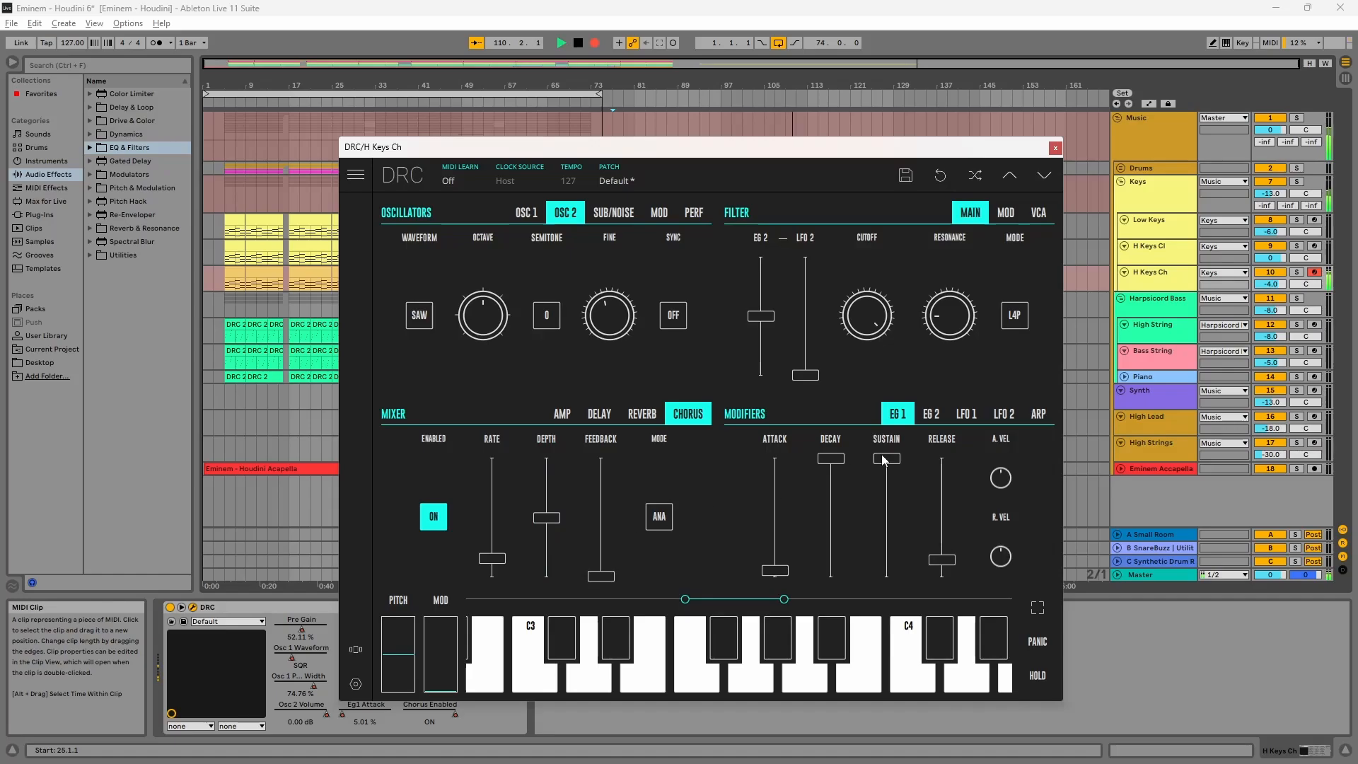
left_click(1055, 148)
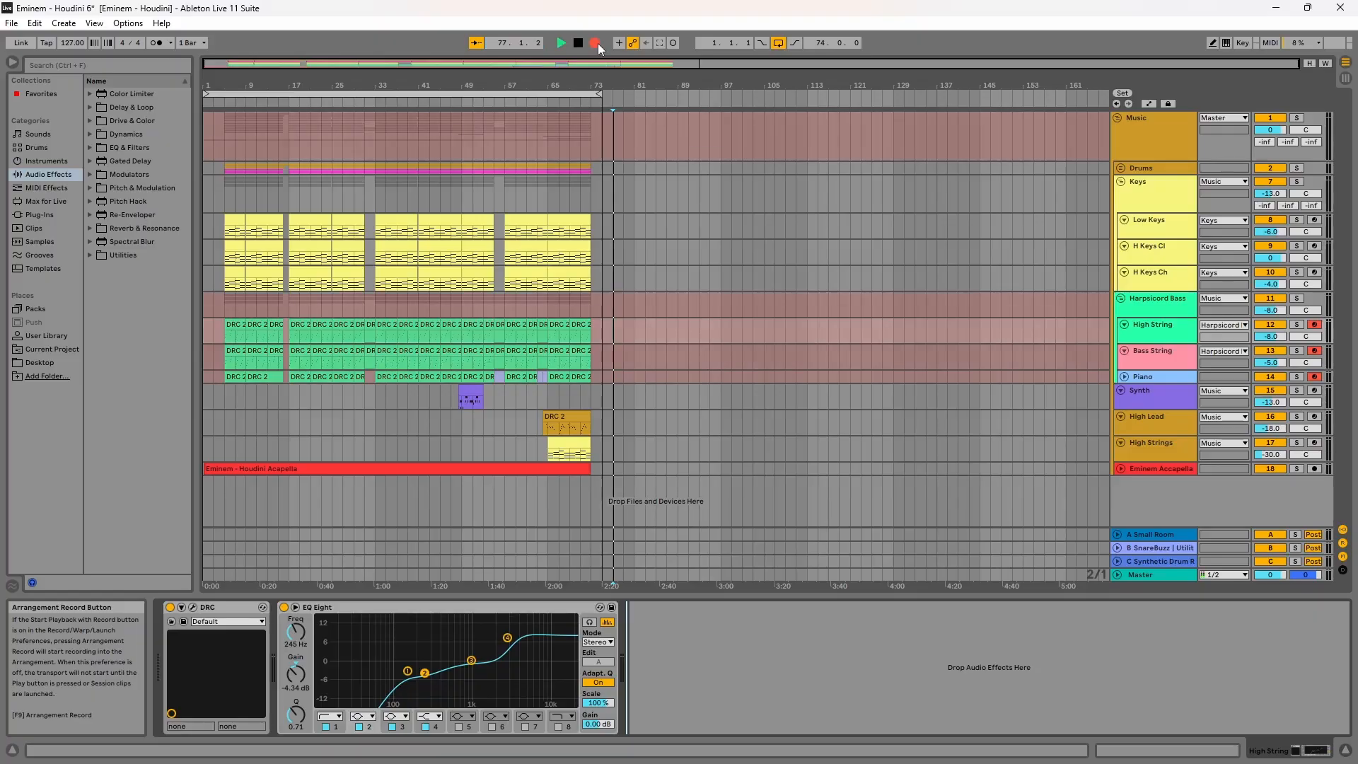
Step: Play back the arrangement and toggle record-arm on the Bass String and Piano tracks
left_click(597, 43)
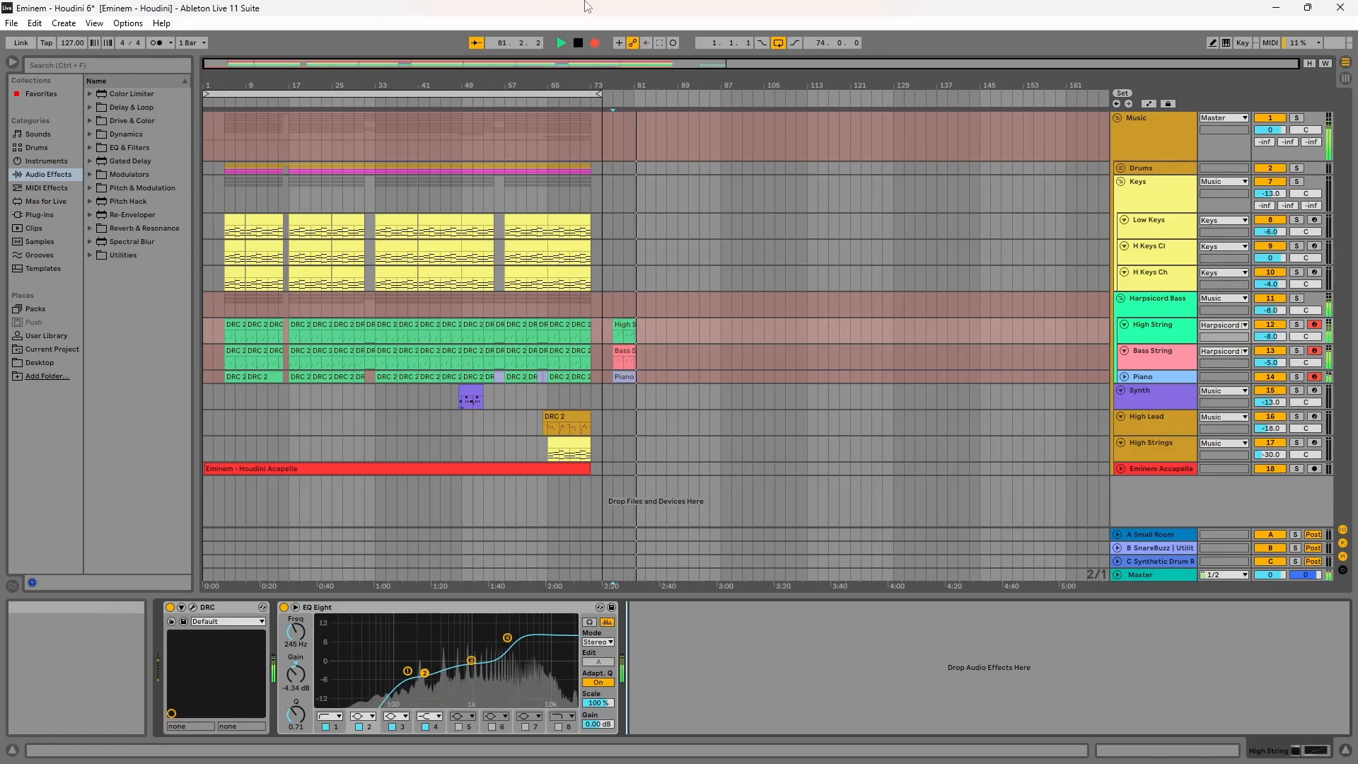
left_click(1315, 378)
left_click(1315, 352)
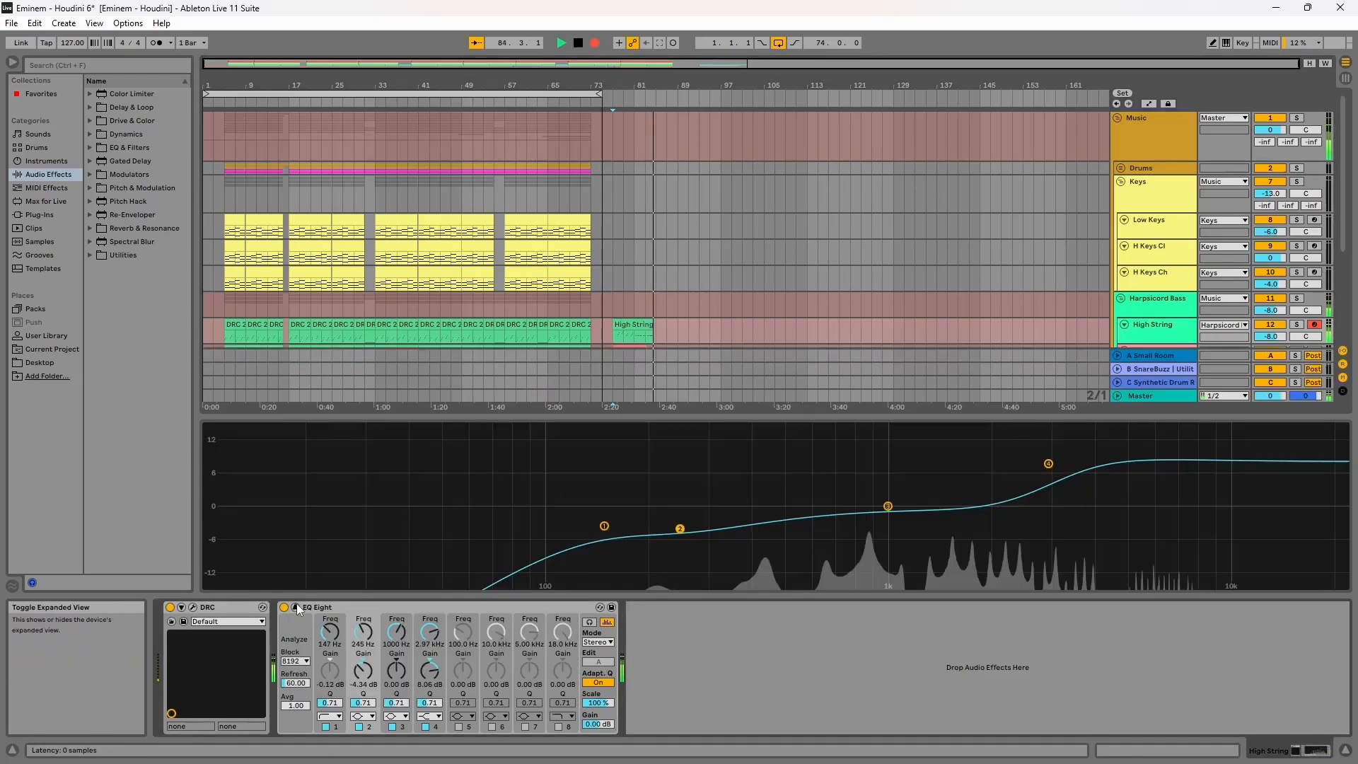
left_click(589, 622)
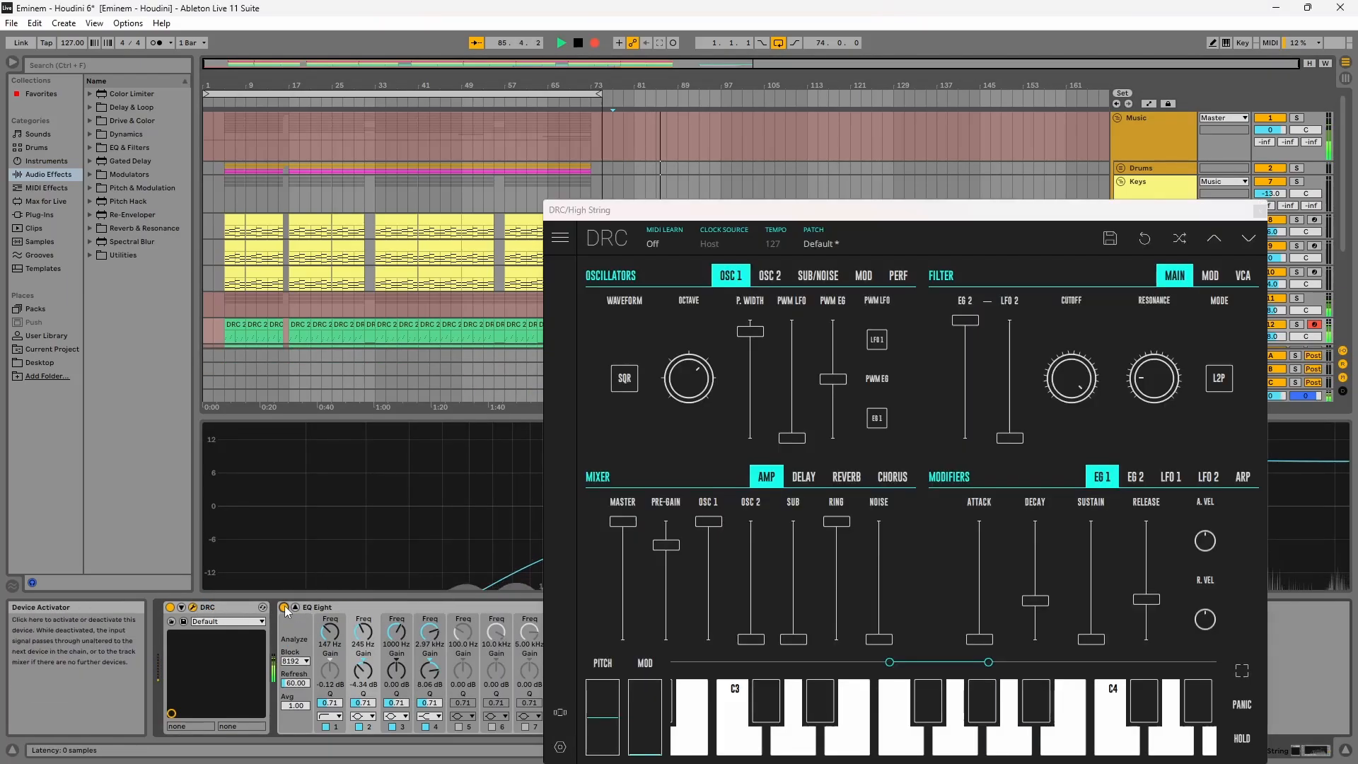
Step: Open the DRC plug-in on the High String track and load the Default patch
left_click(284, 607)
left_click(295, 607)
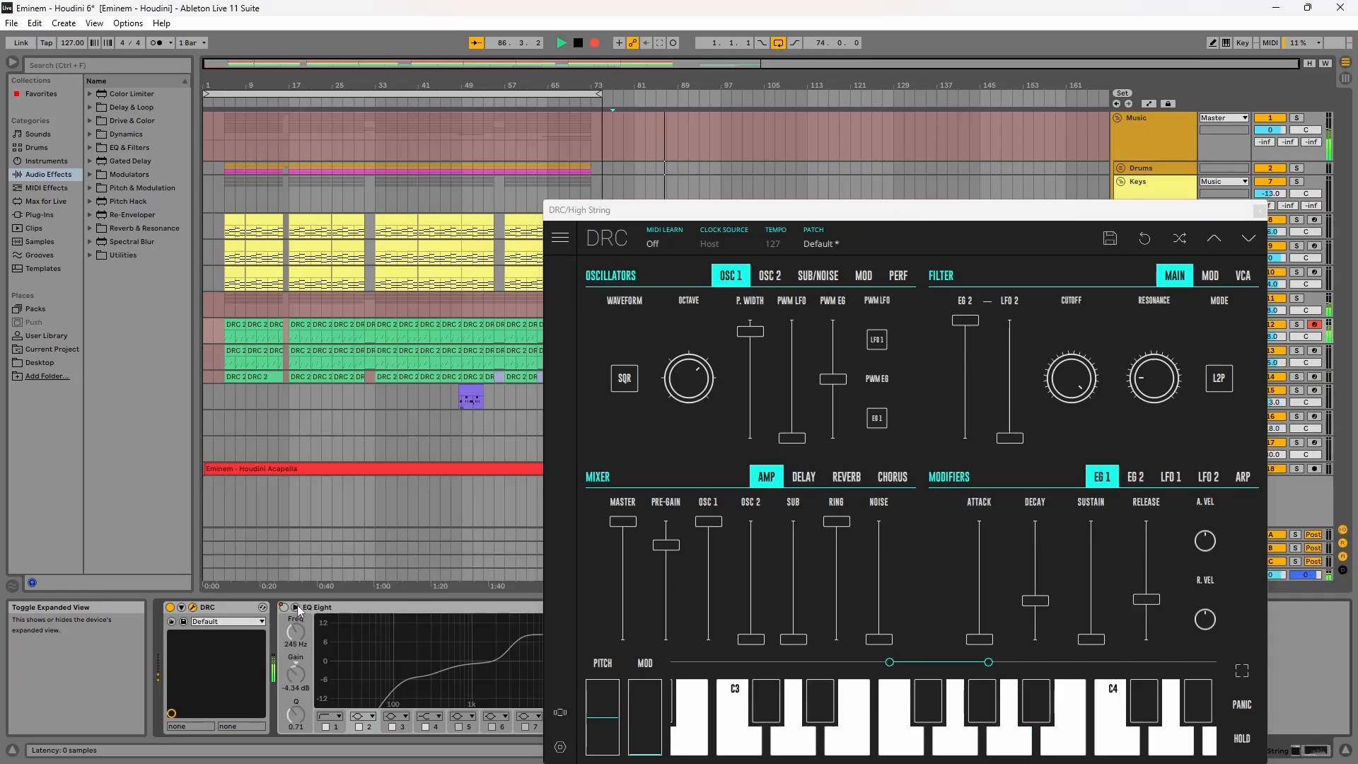
left_click_drag(875, 210, 649, 121)
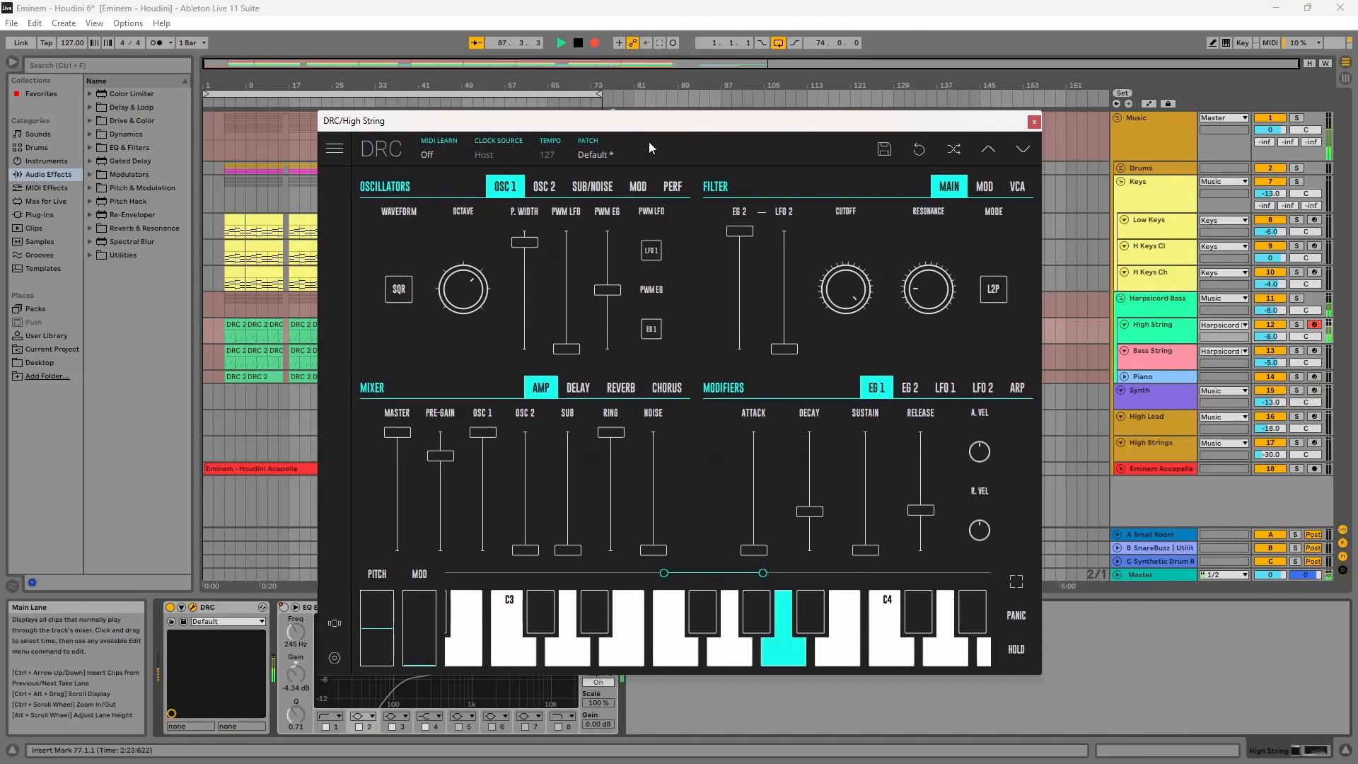
left_click(637, 151)
left_click(611, 158)
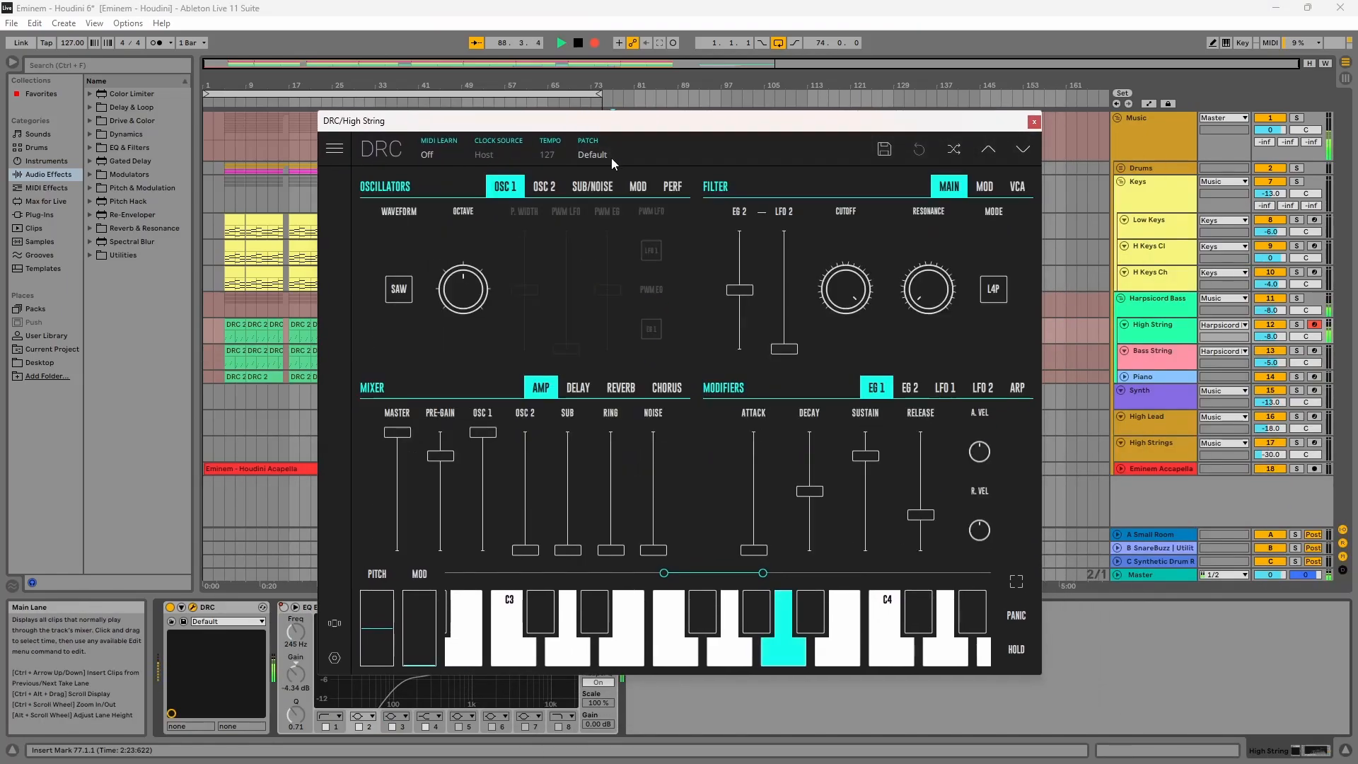
Step: Switch OSC 1's waveform to square and set its pulse width to about 90.46%
left_click(399, 287)
left_click_drag(525, 290, 524, 243)
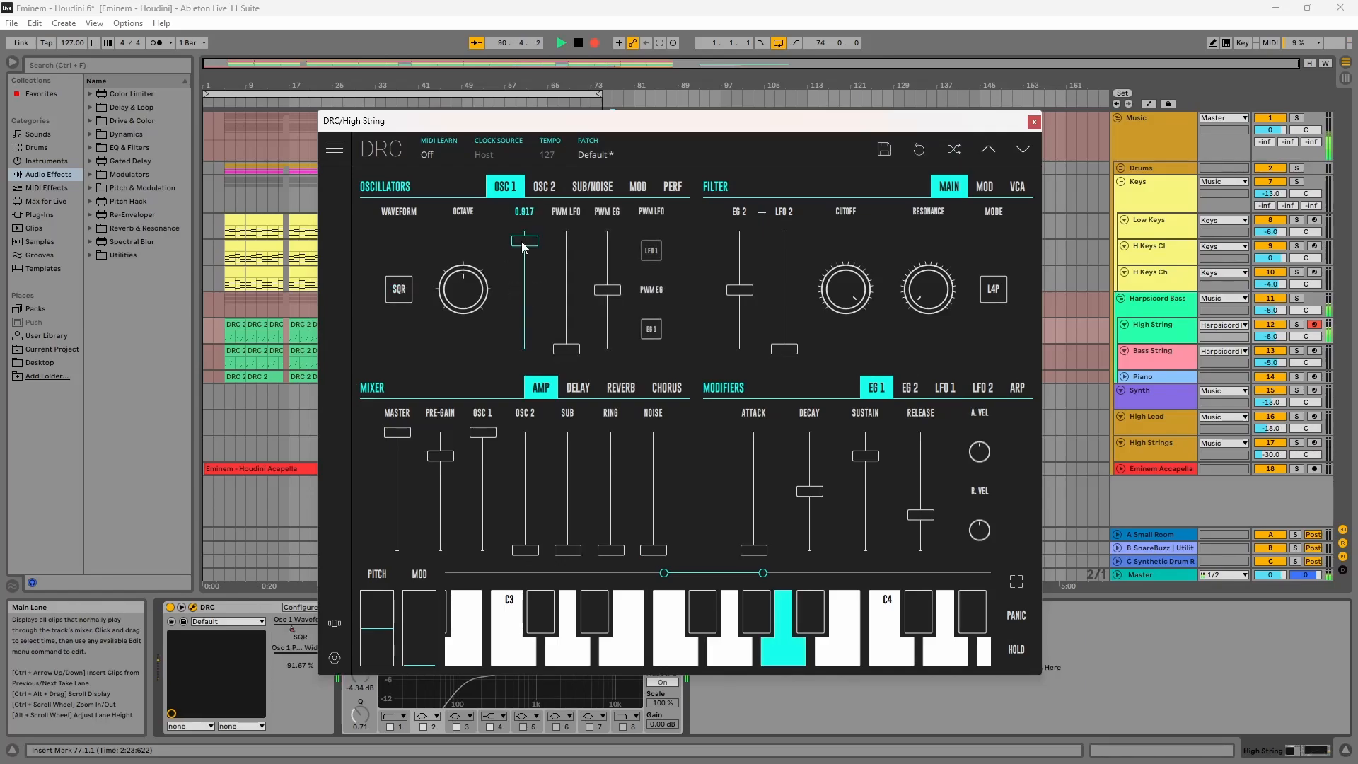
left_click_drag(524, 242, 520, 247)
Step: Raise OSC 2's mixer level to full and switch OSC 2's waveform to square
left_click(525, 432)
left_click(546, 187)
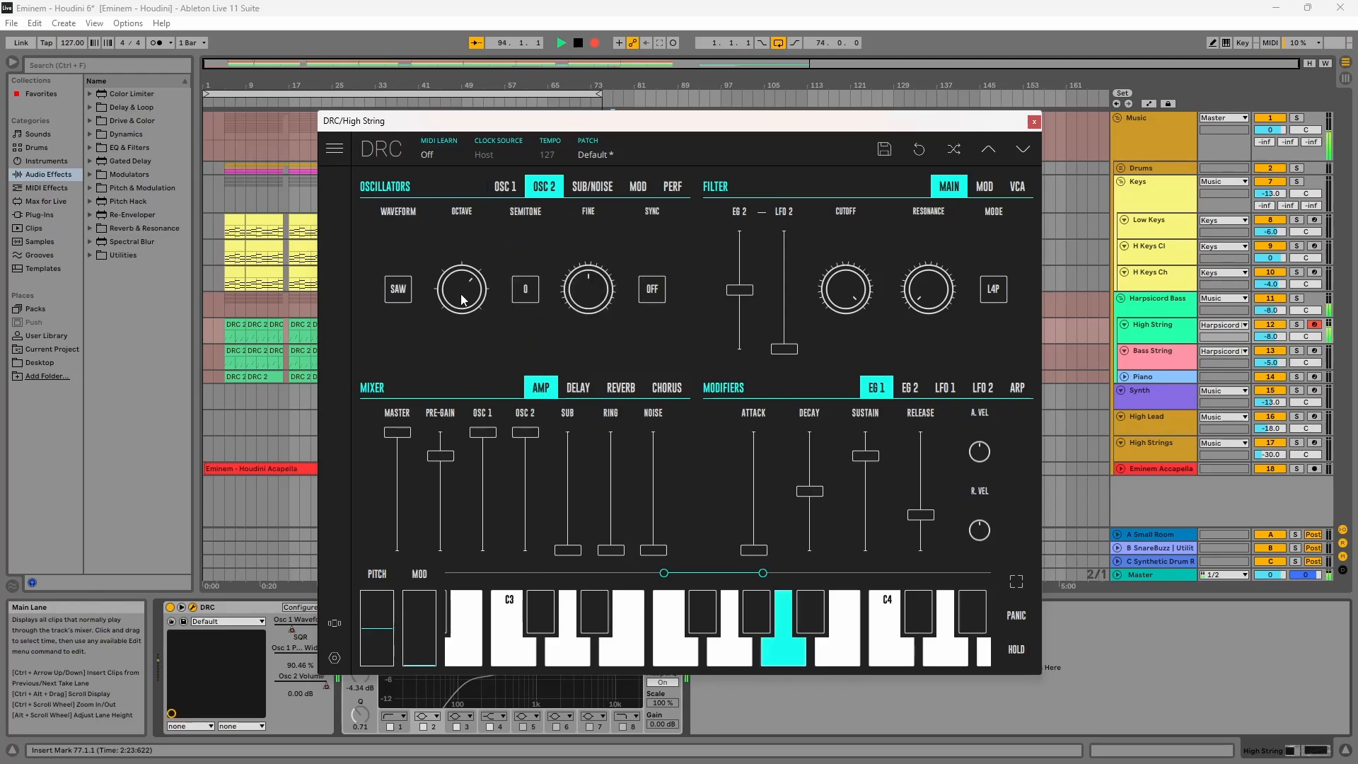
left_click(461, 290)
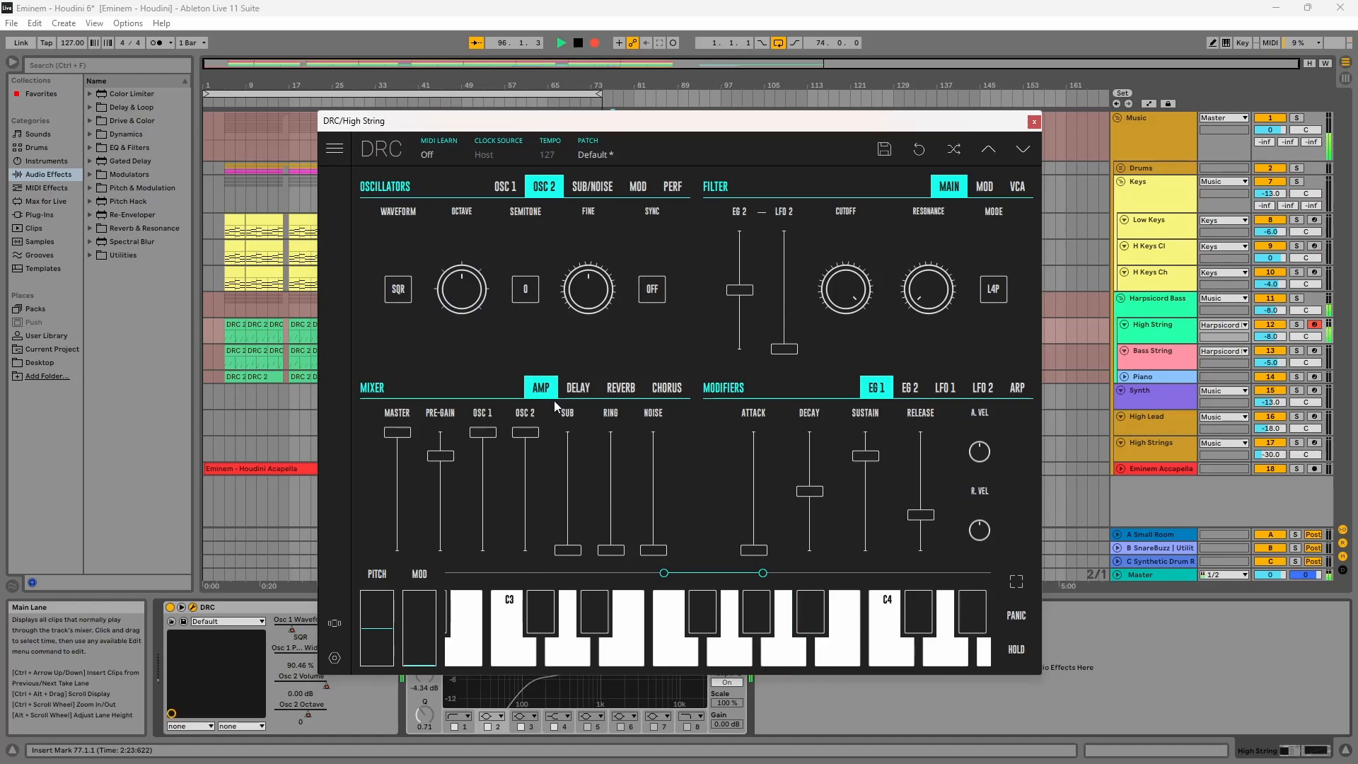
Step: Raise the ring modulation level to maximum and pull OSC 2's mixer level all the way down
left_click(611, 441)
left_click_drag(612, 443, 611, 428)
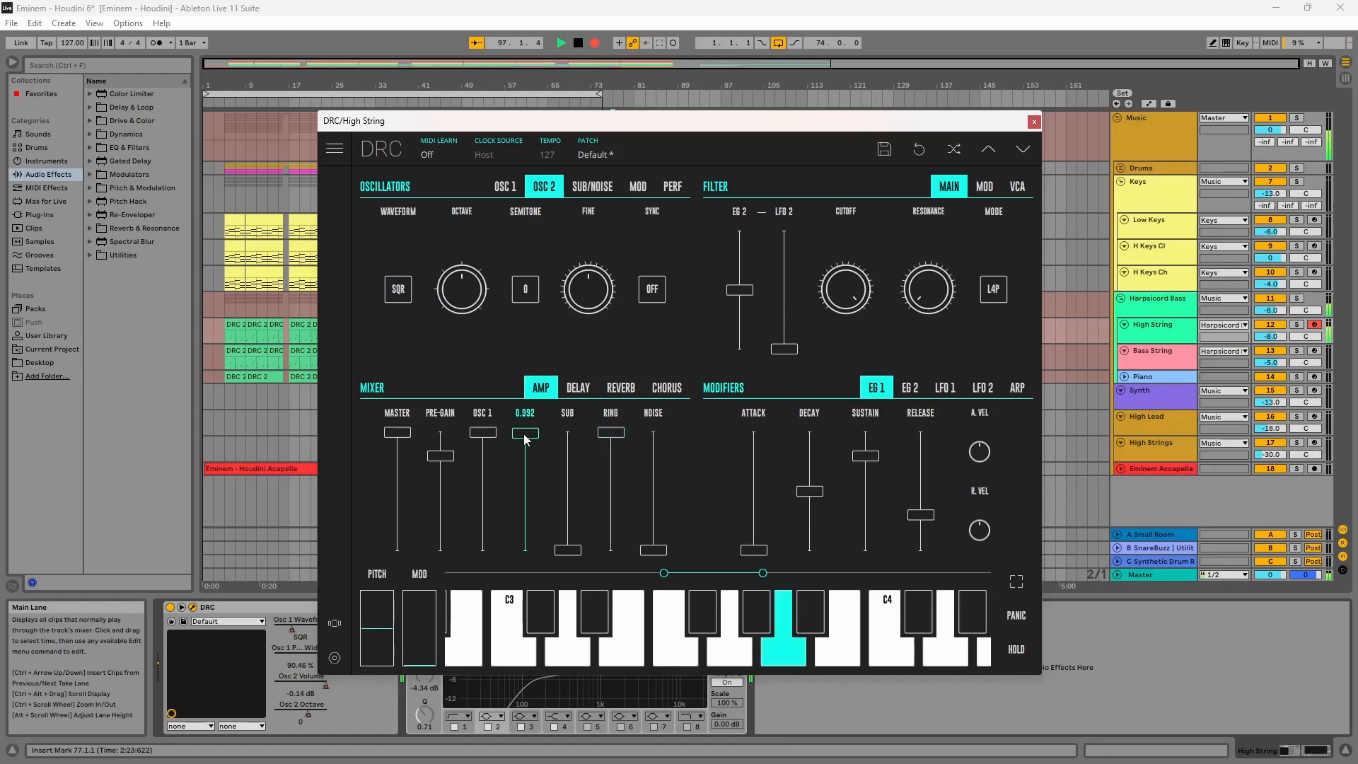
left_click_drag(525, 439, 517, 612)
Step: Switch the filter mode to L2P, set resonance to about 0.17 and raise the EG 2 amount to maximum
left_click(1005, 286)
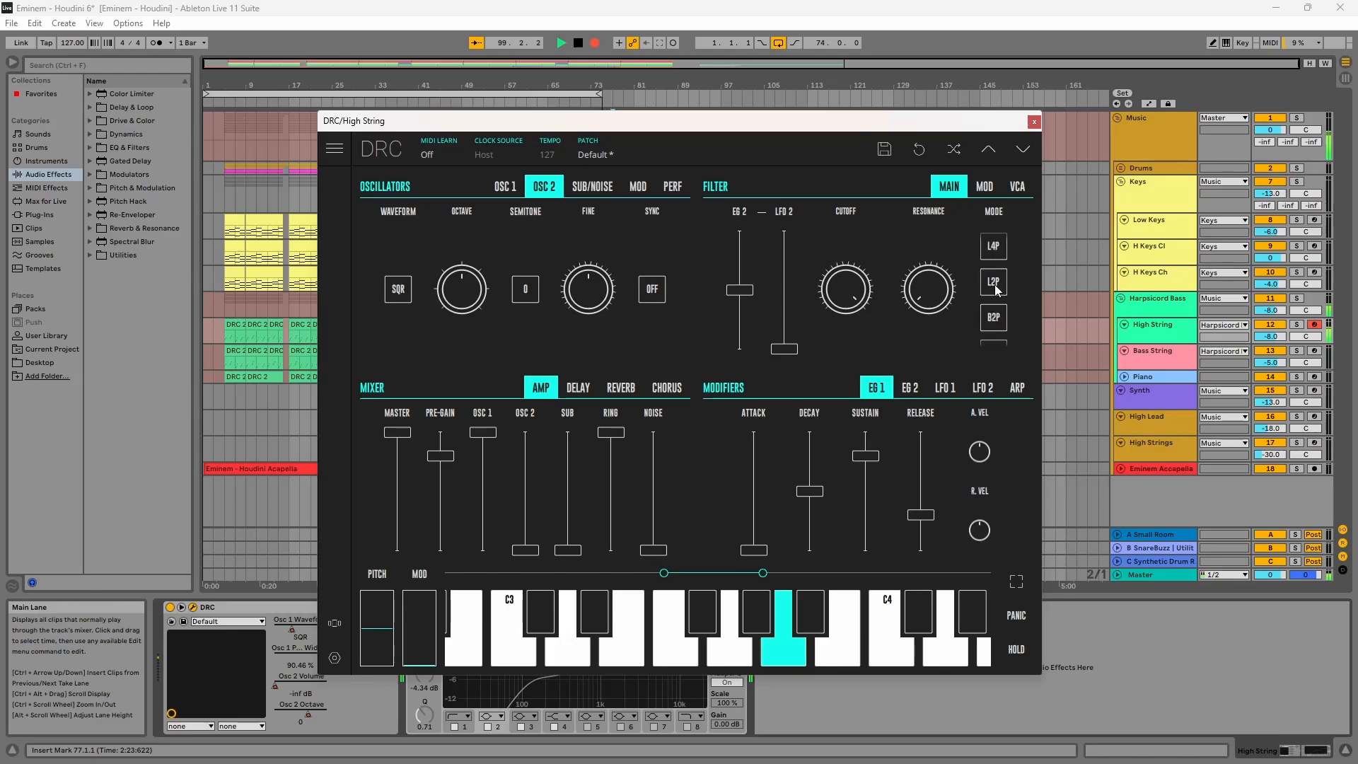
left_click(999, 290)
left_click_drag(922, 285, 917, 256)
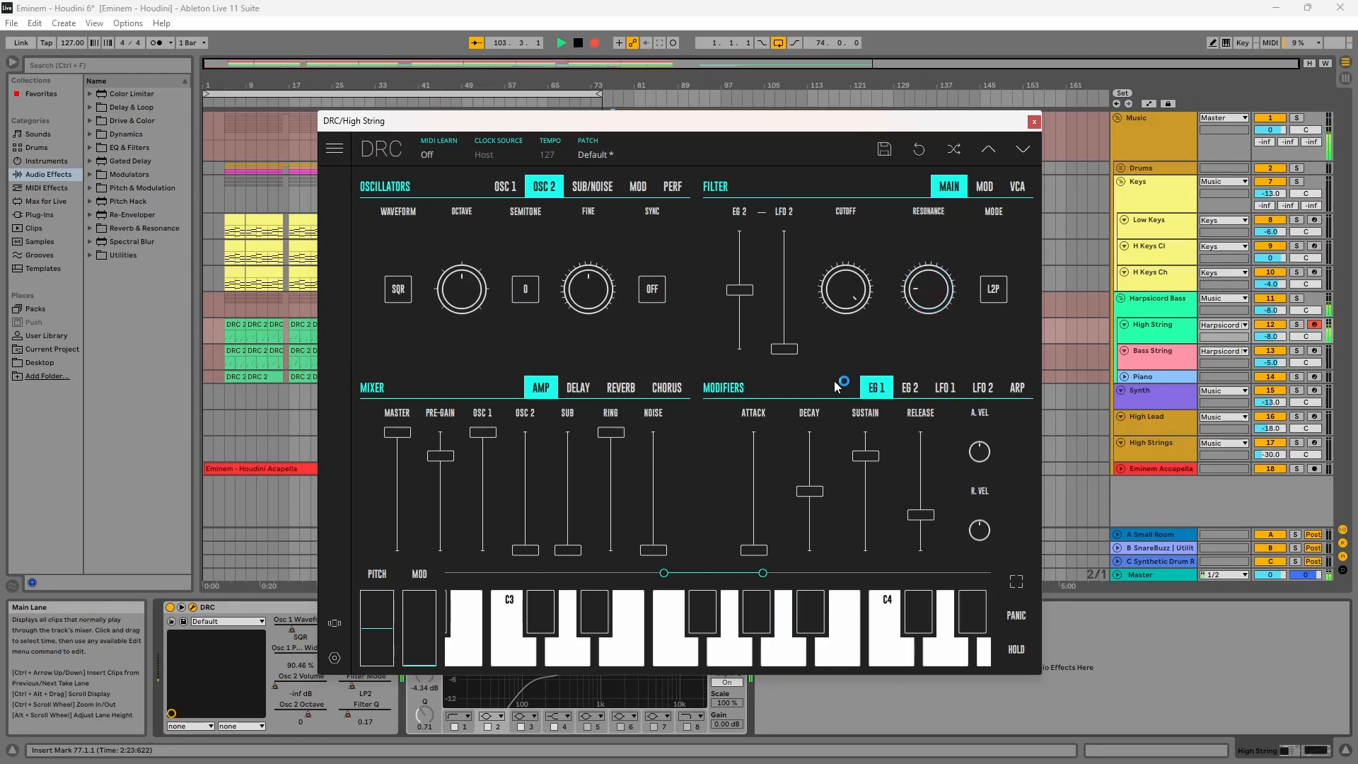
left_click_drag(739, 290, 733, 161)
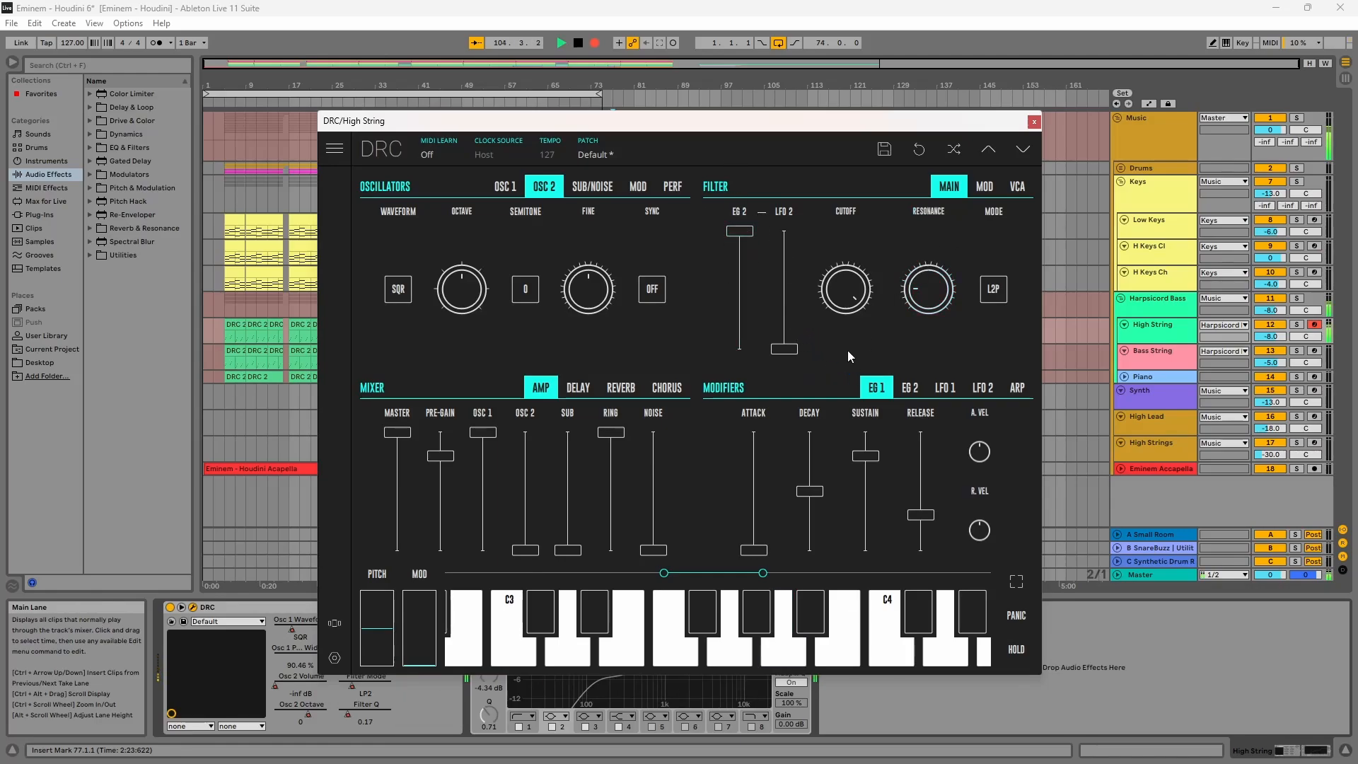
Step: Set EG 1 sustain to zero, decay to about 32.79% and release to about 34%
left_click_drag(865, 456, 865, 550)
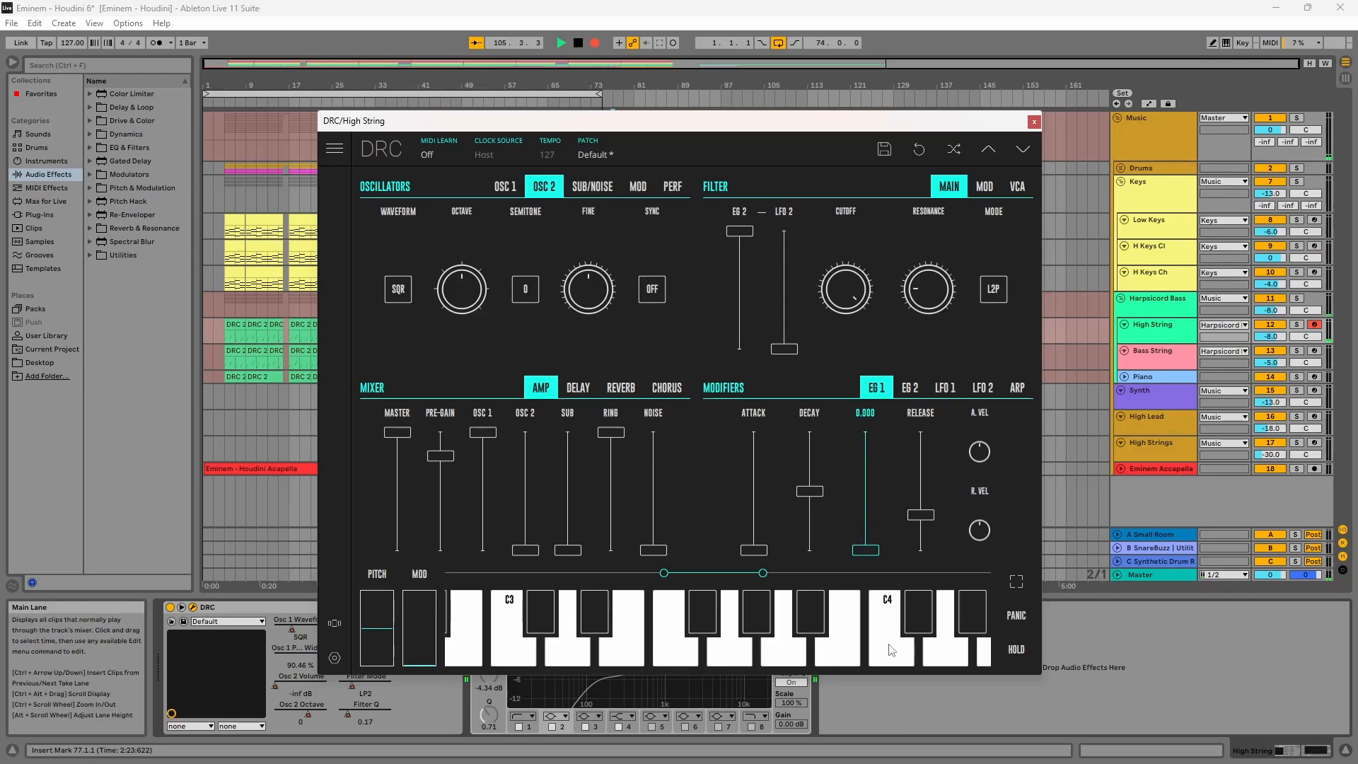
left_click_drag(807, 504, 817, 519)
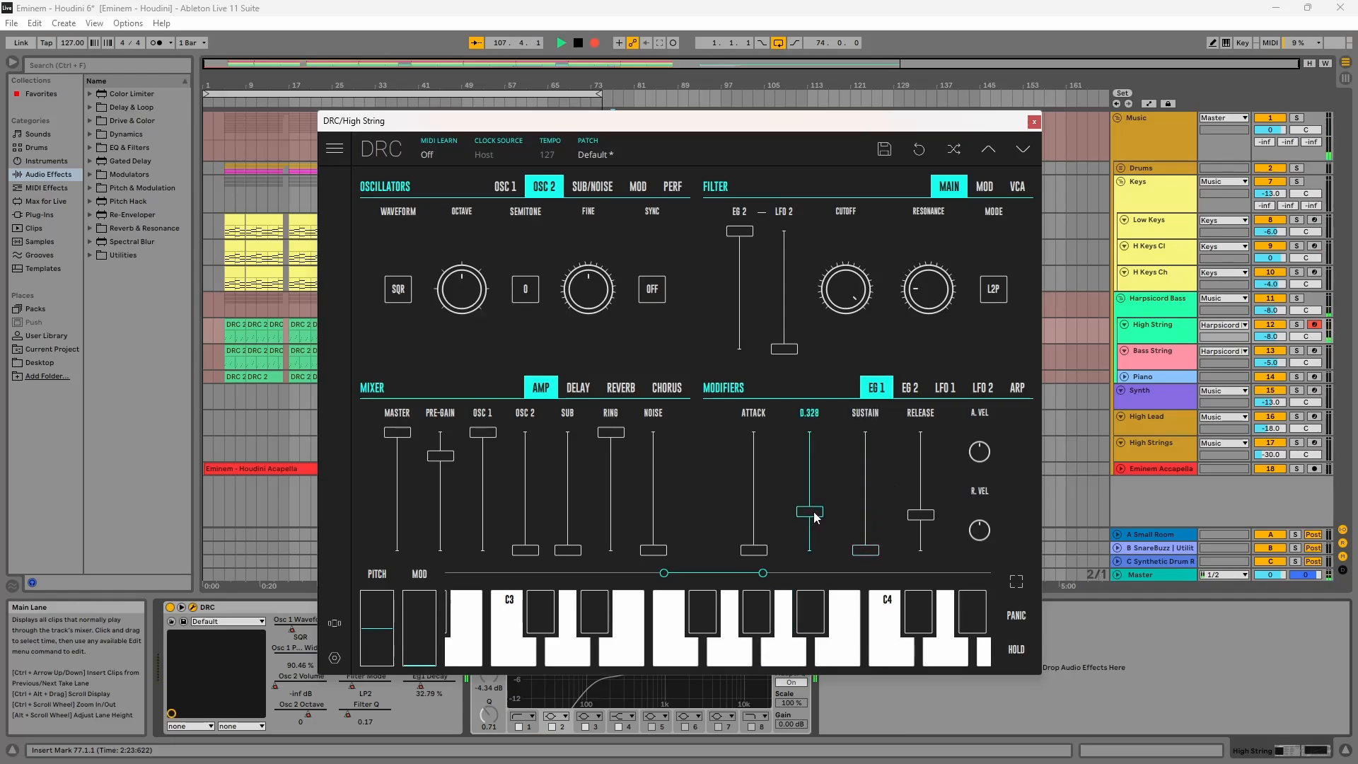
left_click_drag(921, 515, 934, 516)
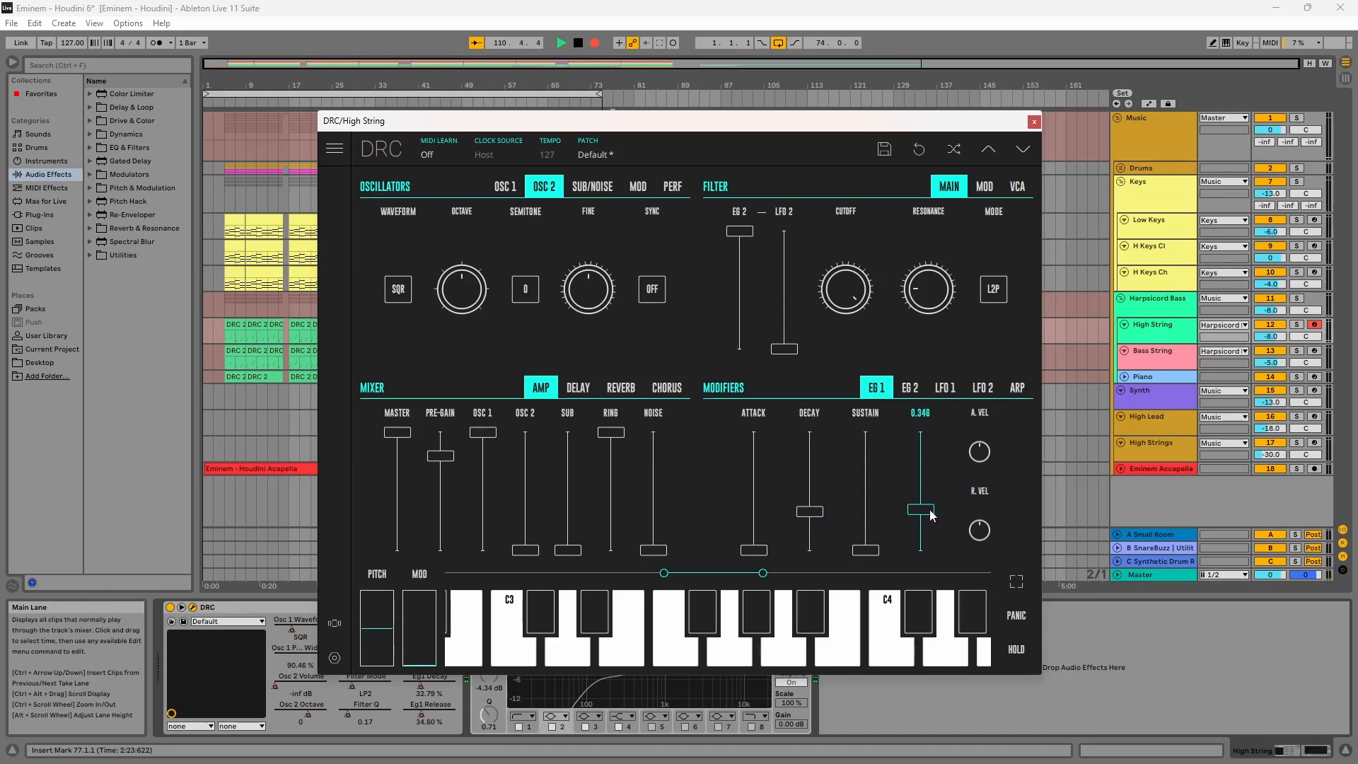
left_click_drag(931, 515, 935, 514)
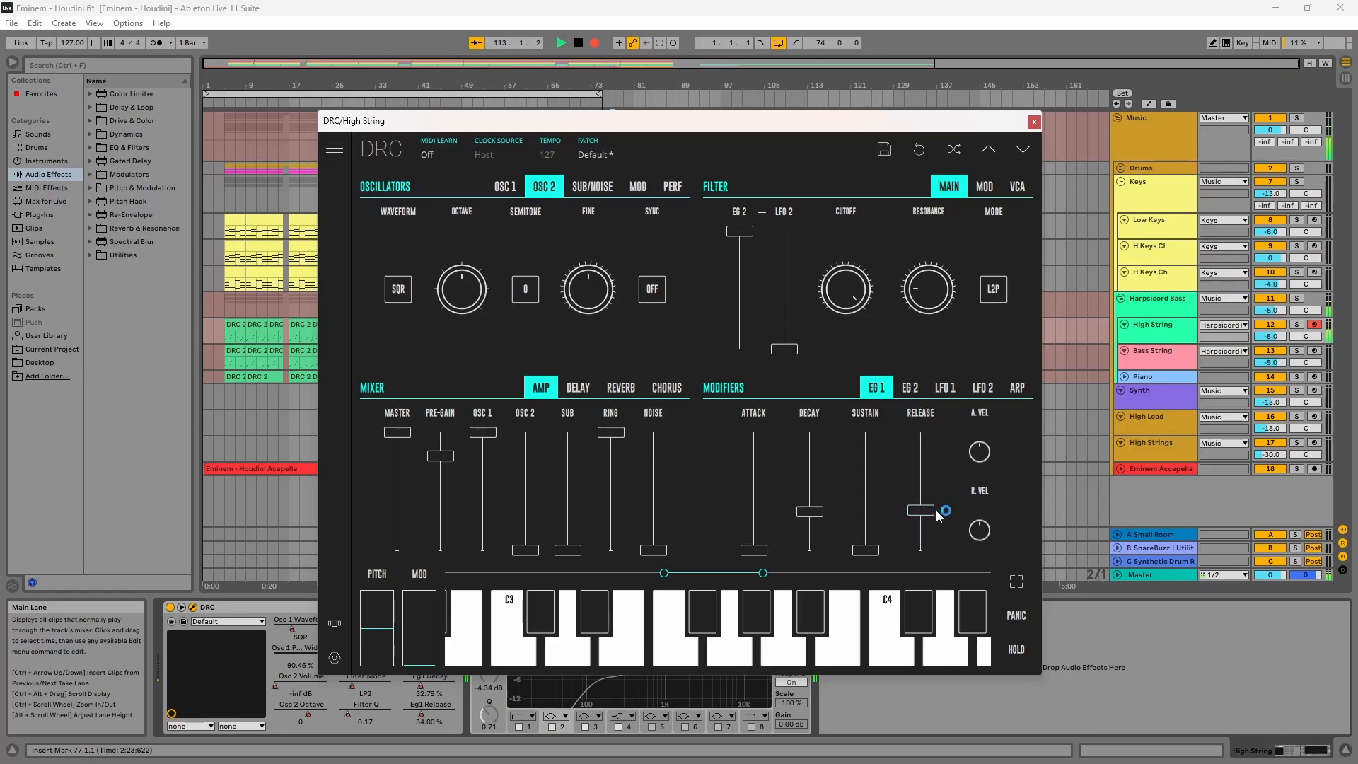
Step: Set EG 2 release to about 0.21 and EG 2 decay to about 27.36%
left_click(917, 390)
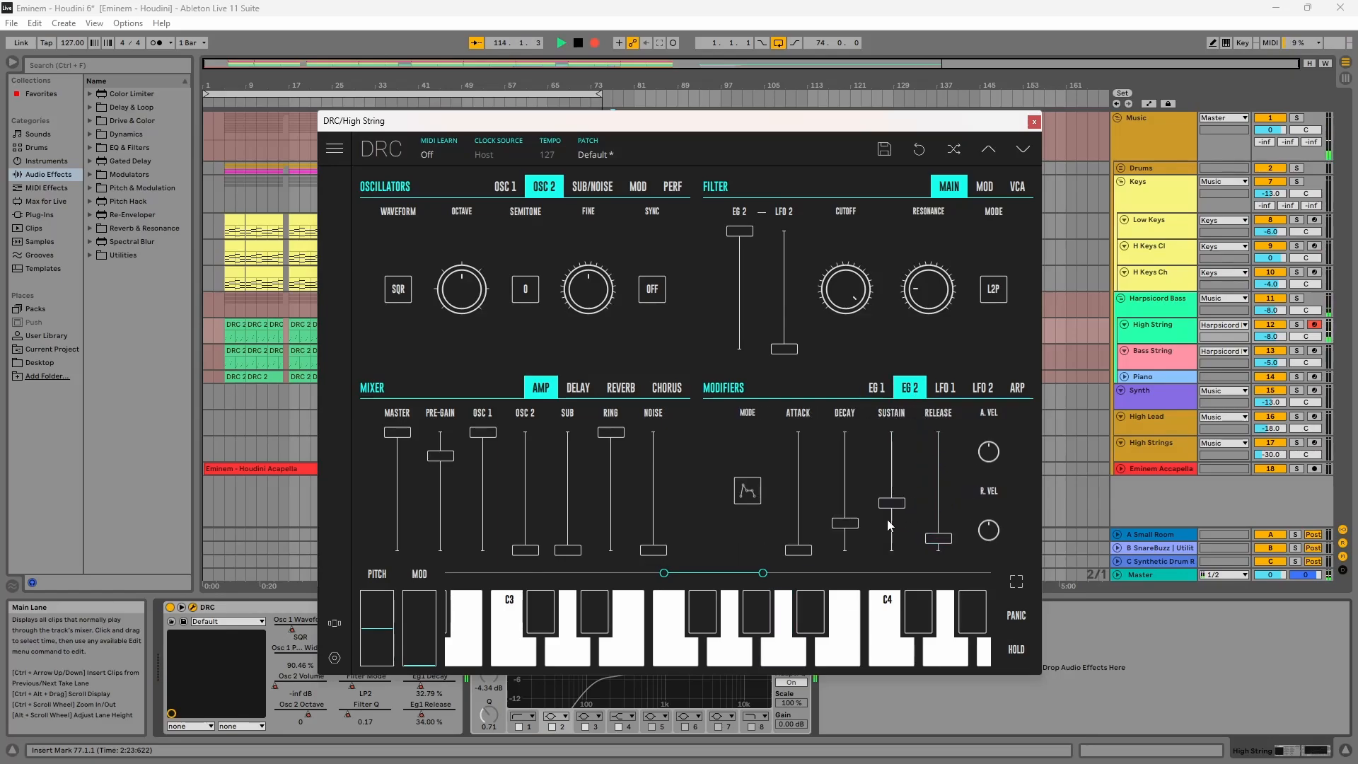
left_click_drag(938, 538, 940, 530)
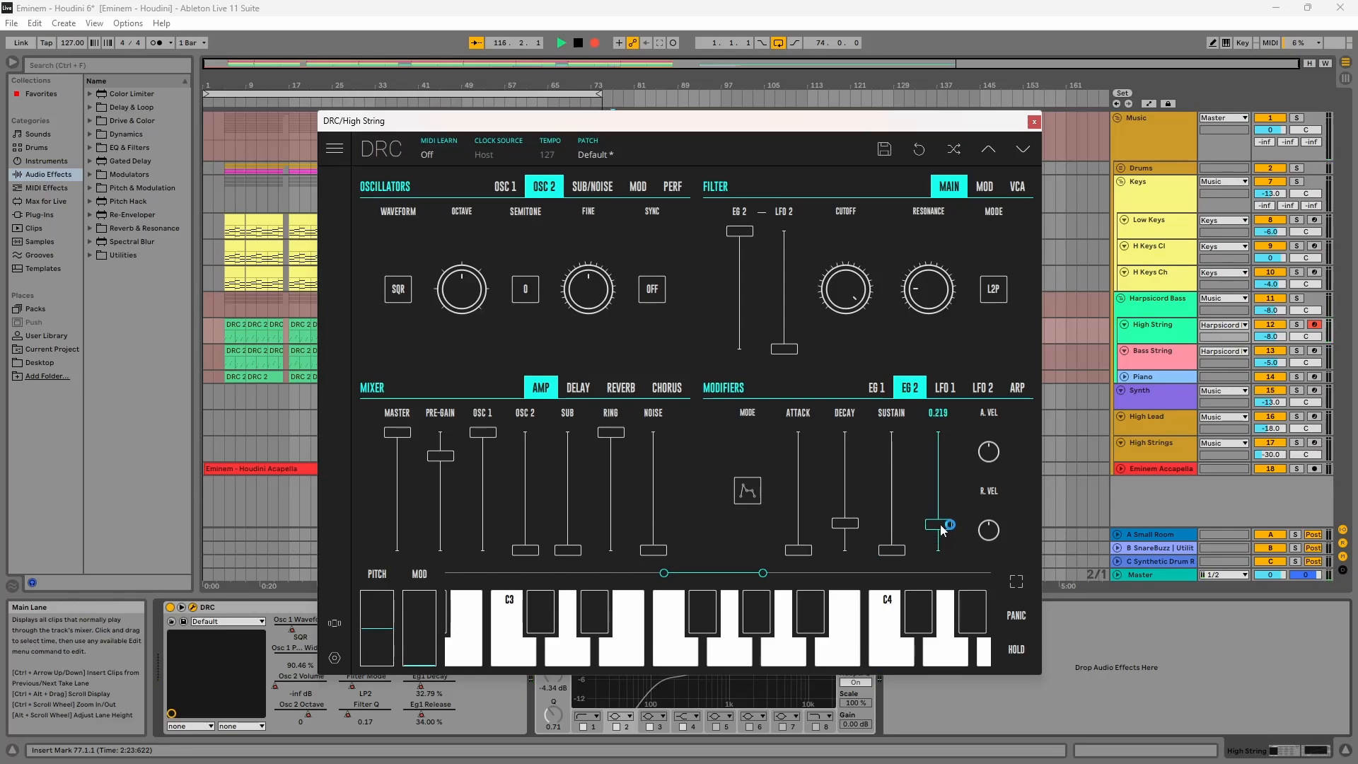
left_click_drag(851, 529, 860, 520)
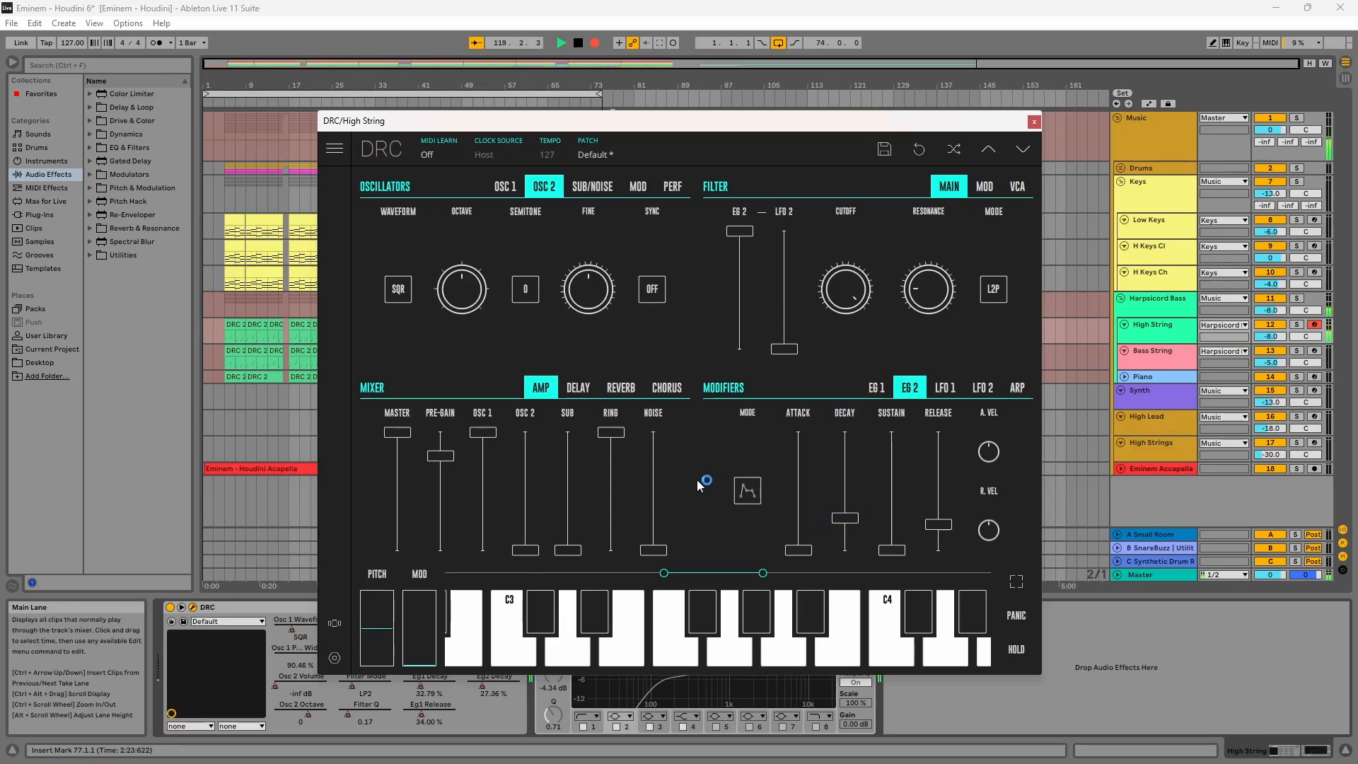
Step: Set the reverb amount to about 21.58% and reverb decay to about 0.268, then close the plug-in window
left_click(630, 389)
left_click_drag(635, 533, 659, 513)
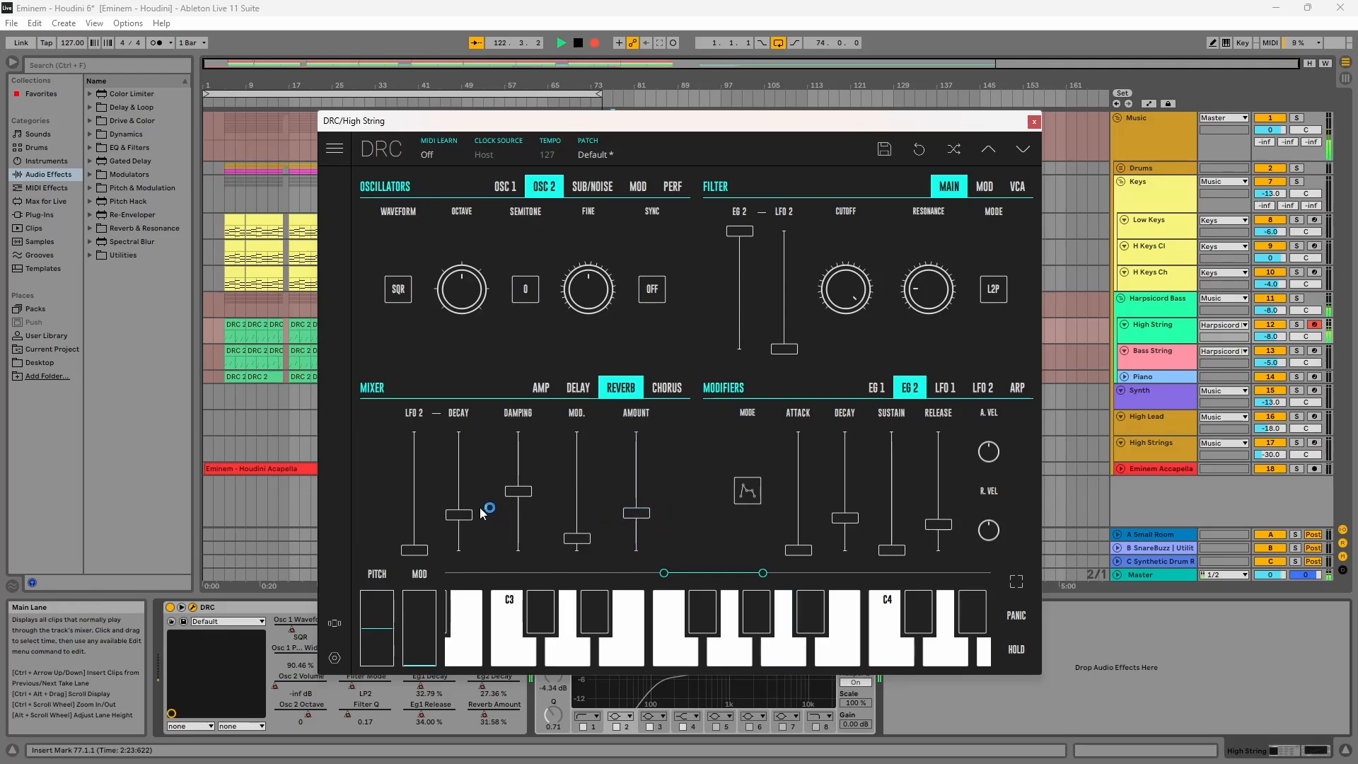
left_click_drag(458, 518, 458, 519)
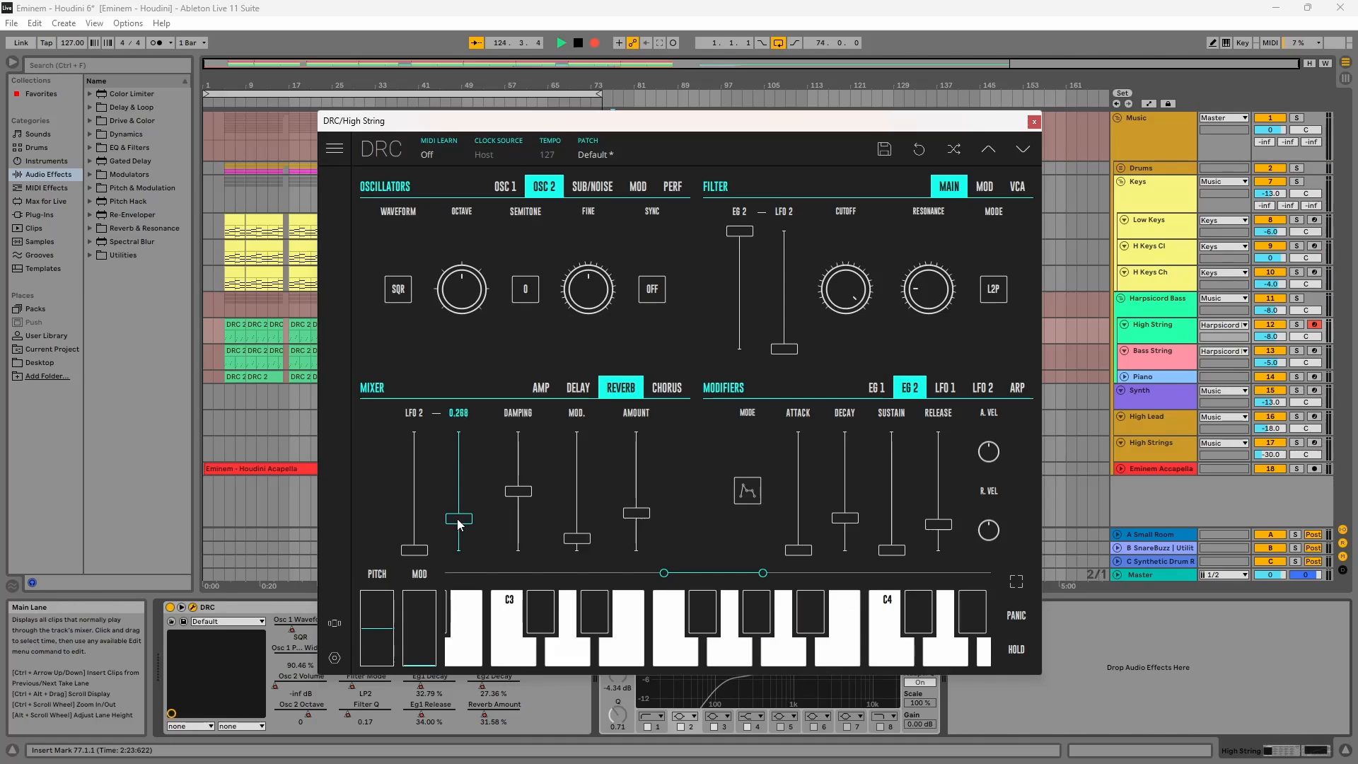
mouse_move(577, 539)
left_mouse_down()
mouse_move(582, 519)
mouse_move(575, 541)
left_mouse_up()
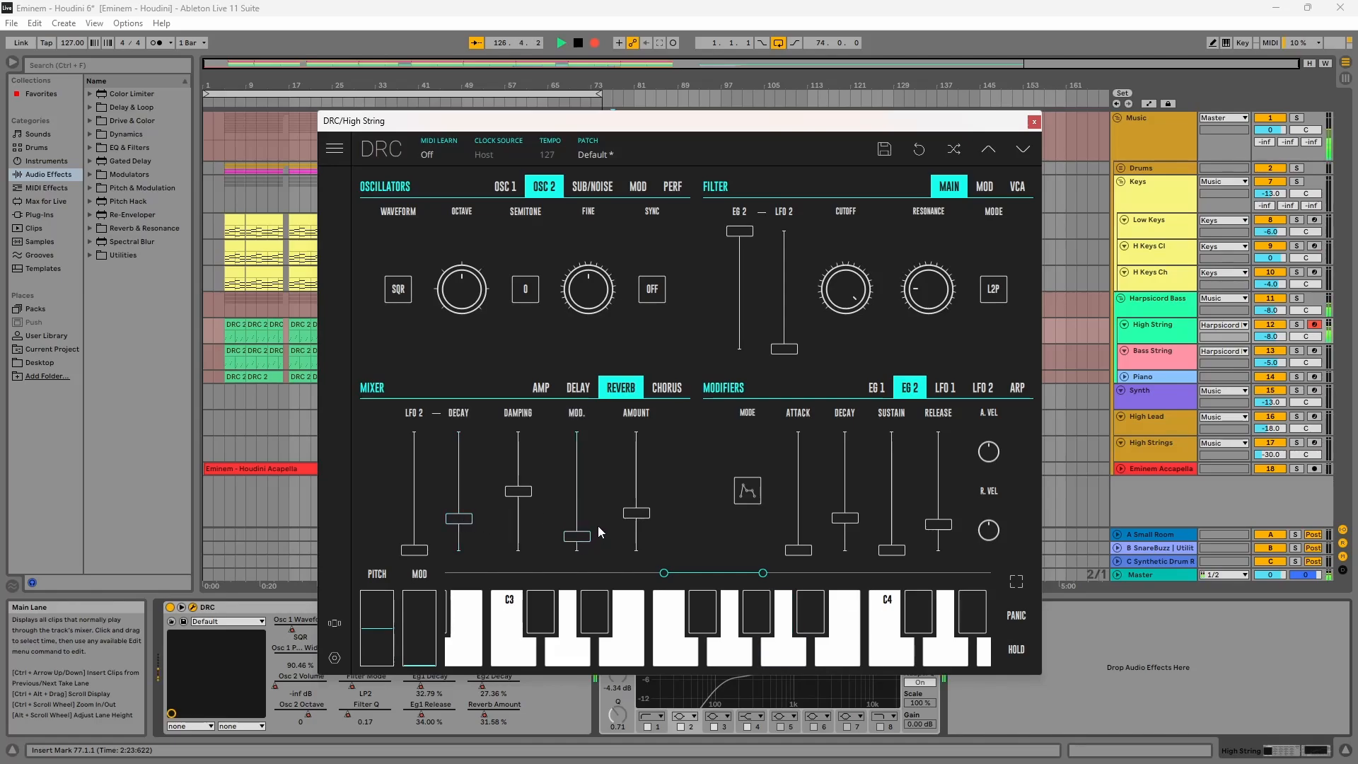
left_click_drag(580, 539, 579, 541)
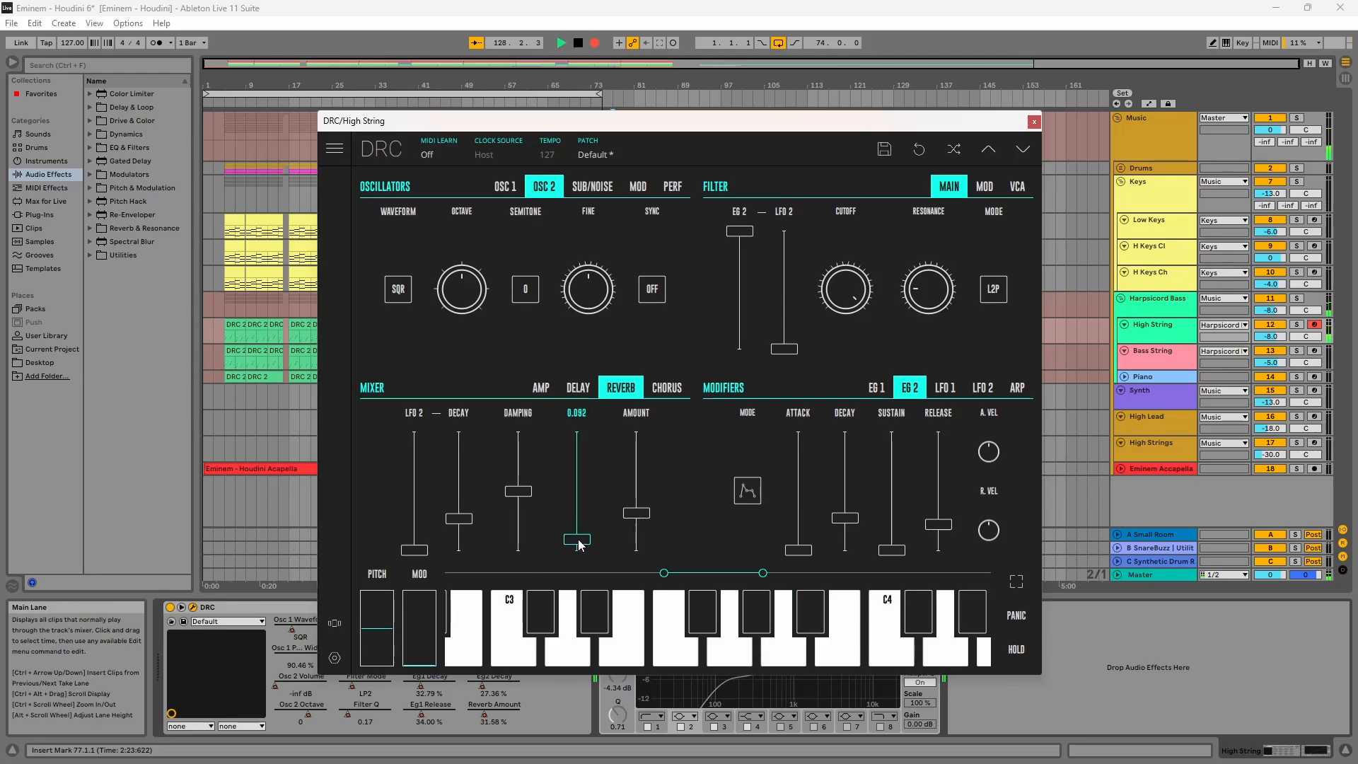
left_click(1034, 123)
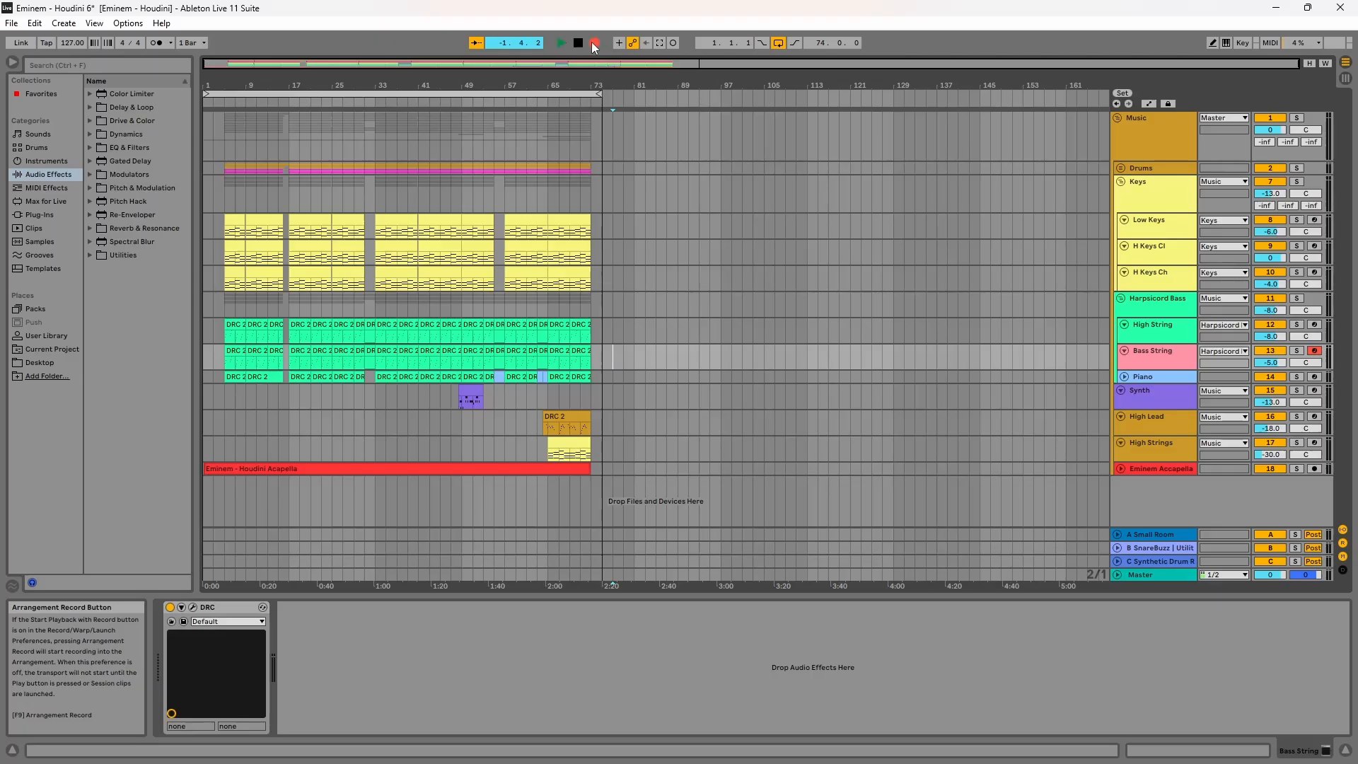
Step: Open the Bass String track's DRC and load the Default patch
left_click(593, 43)
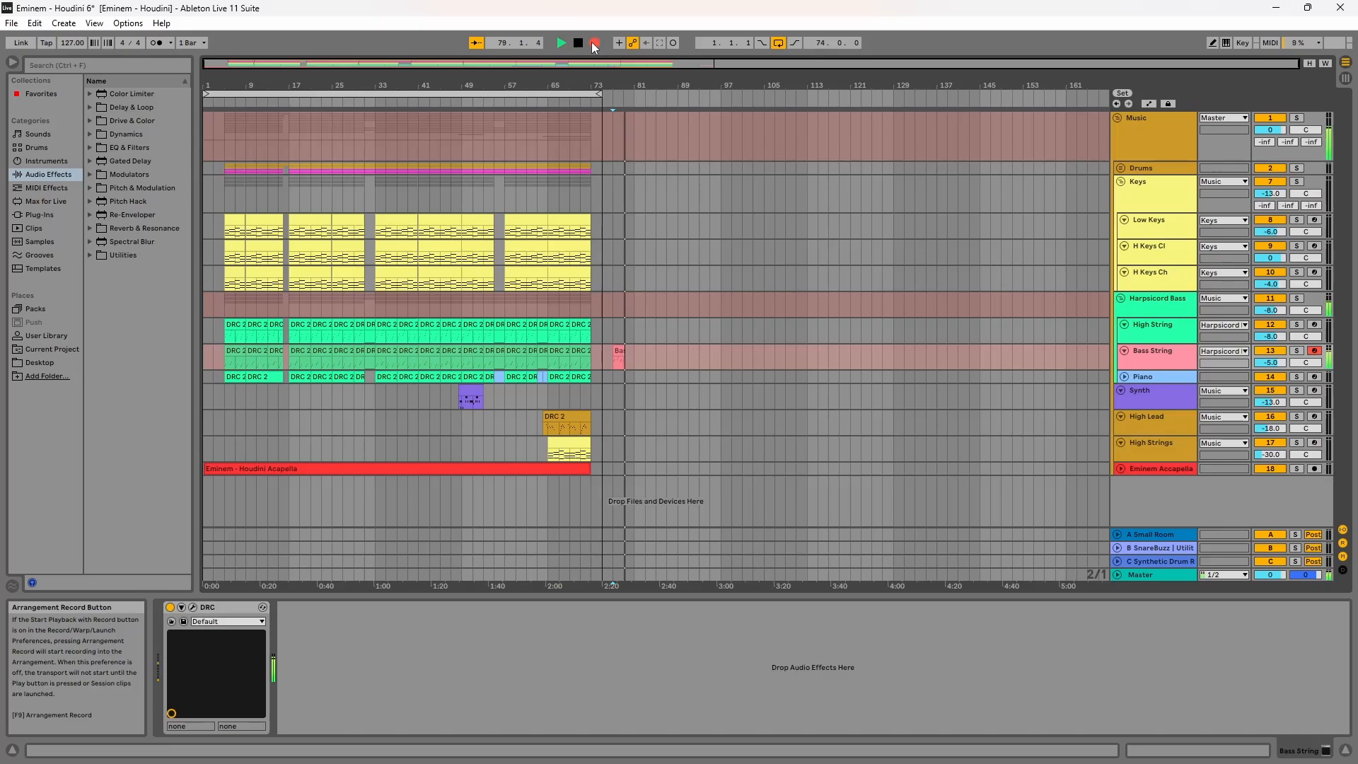
left_click(192, 607)
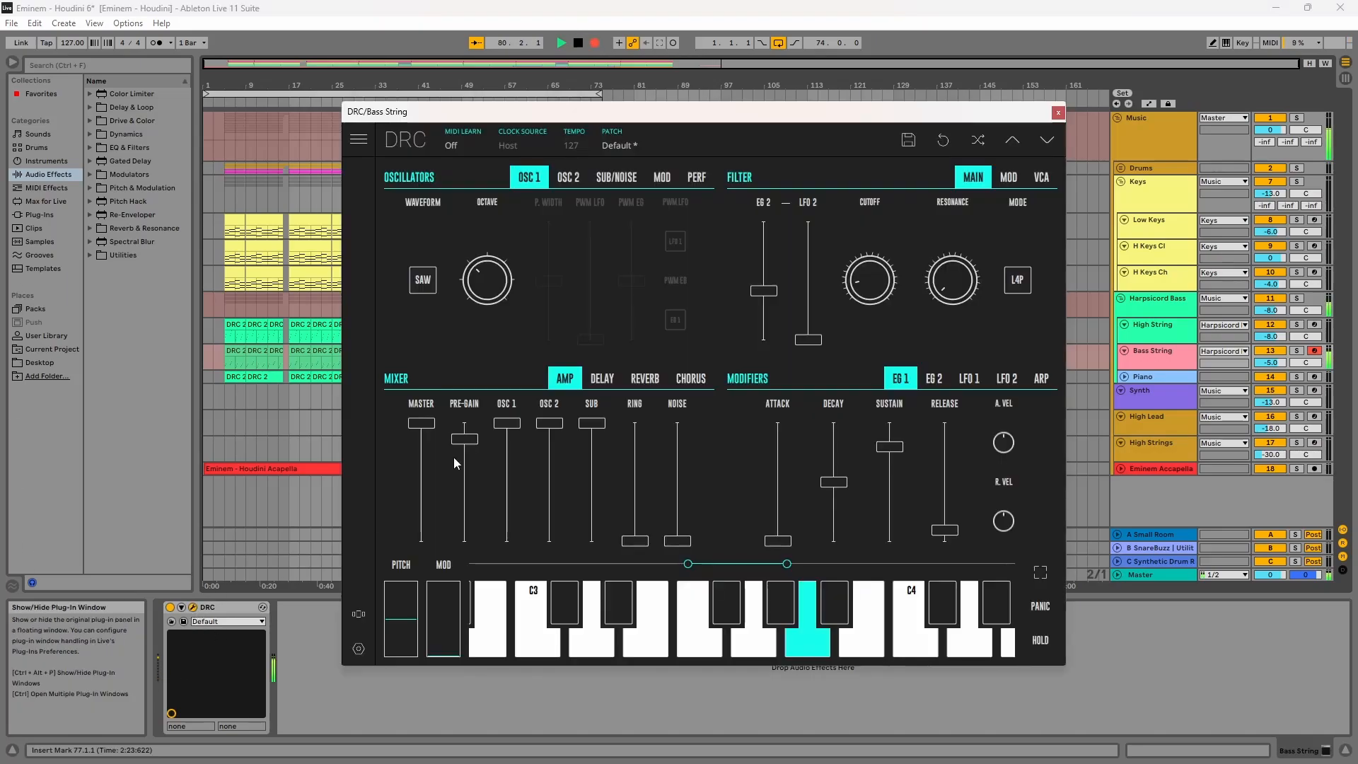
left_click(659, 150)
left_click(613, 209)
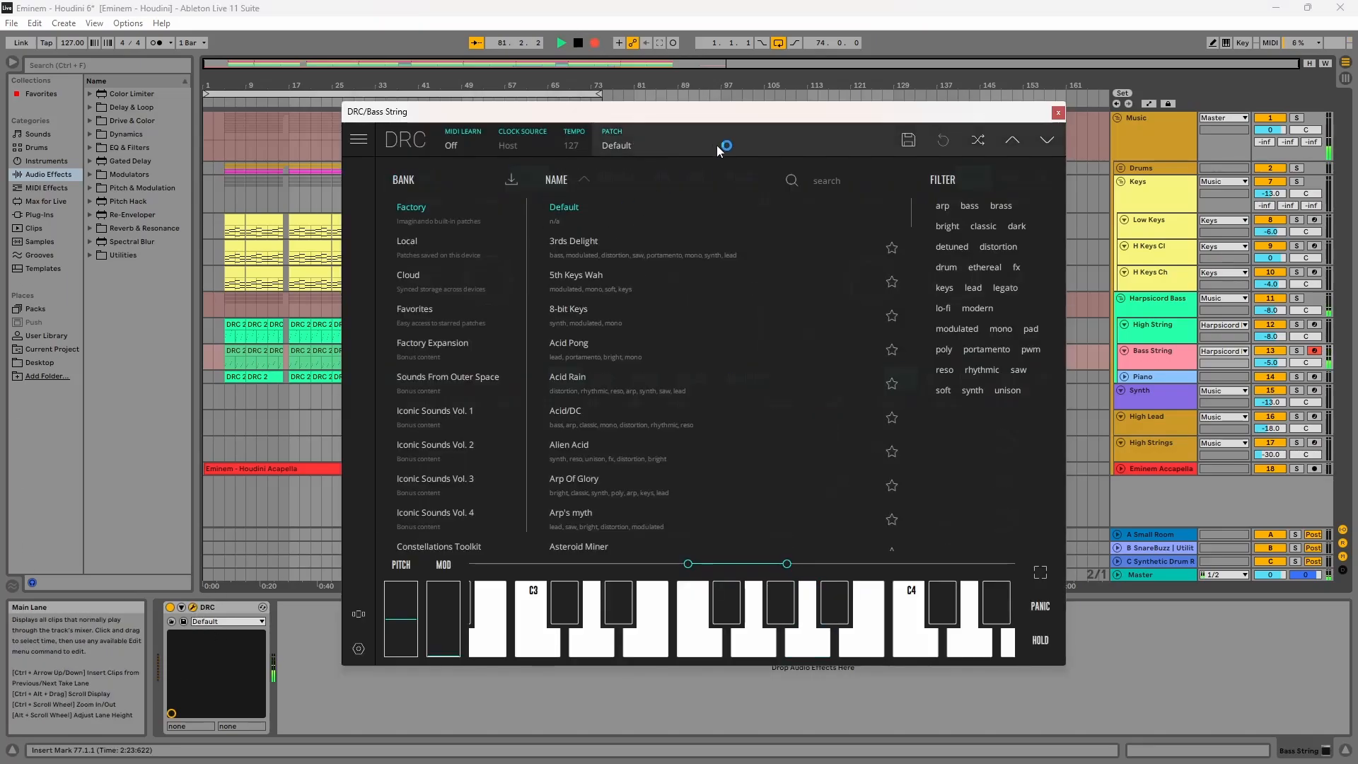
left_click(673, 148)
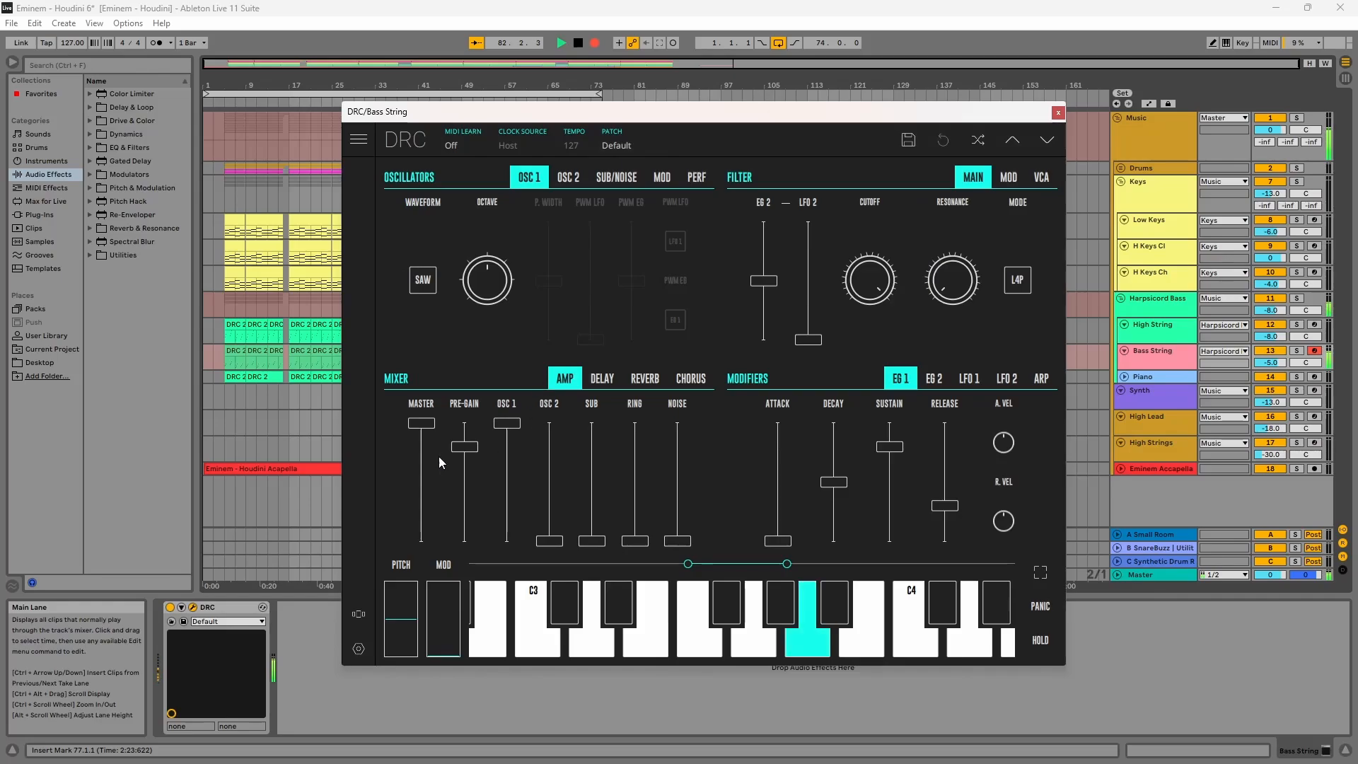
Step: Raise pre-gain to about 86.53% and lower OSC 1's octave to -1
left_click_drag(461, 459, 494, 444)
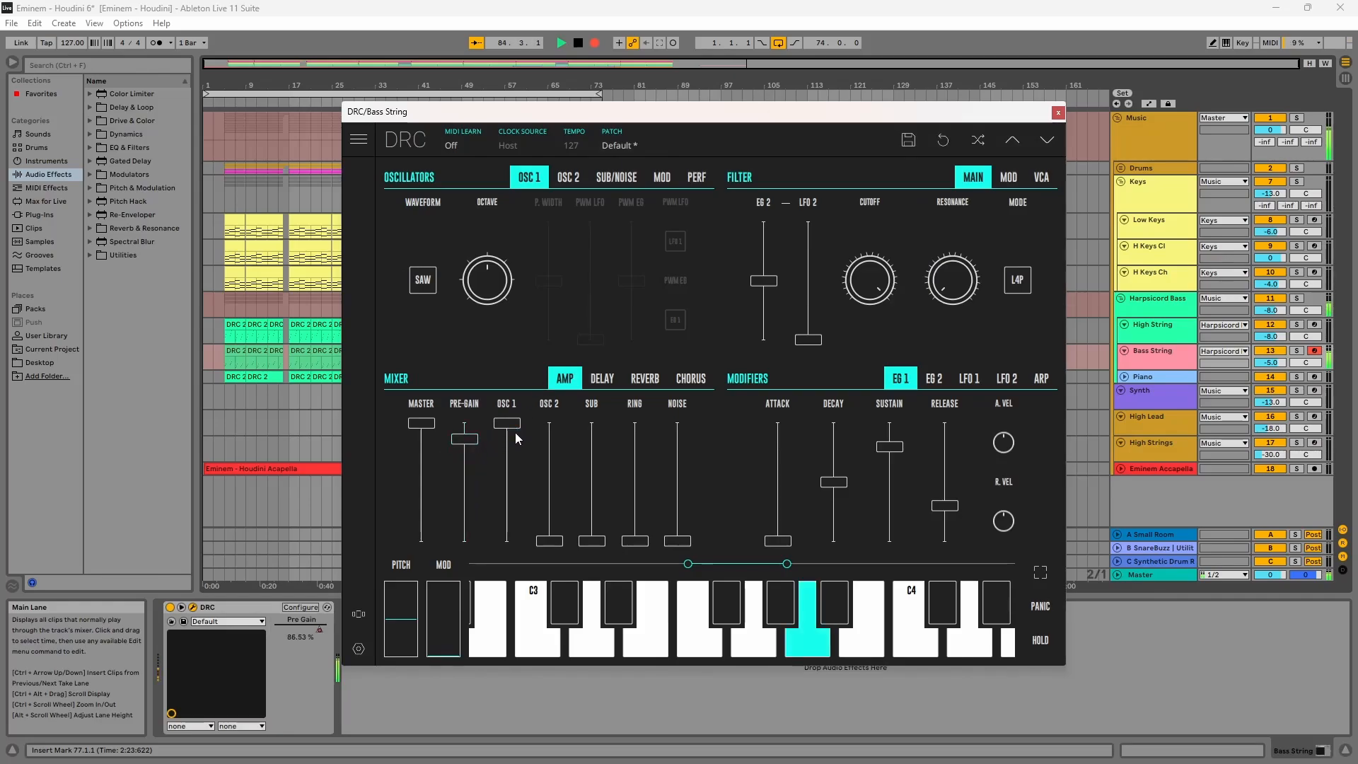
left_click(501, 333)
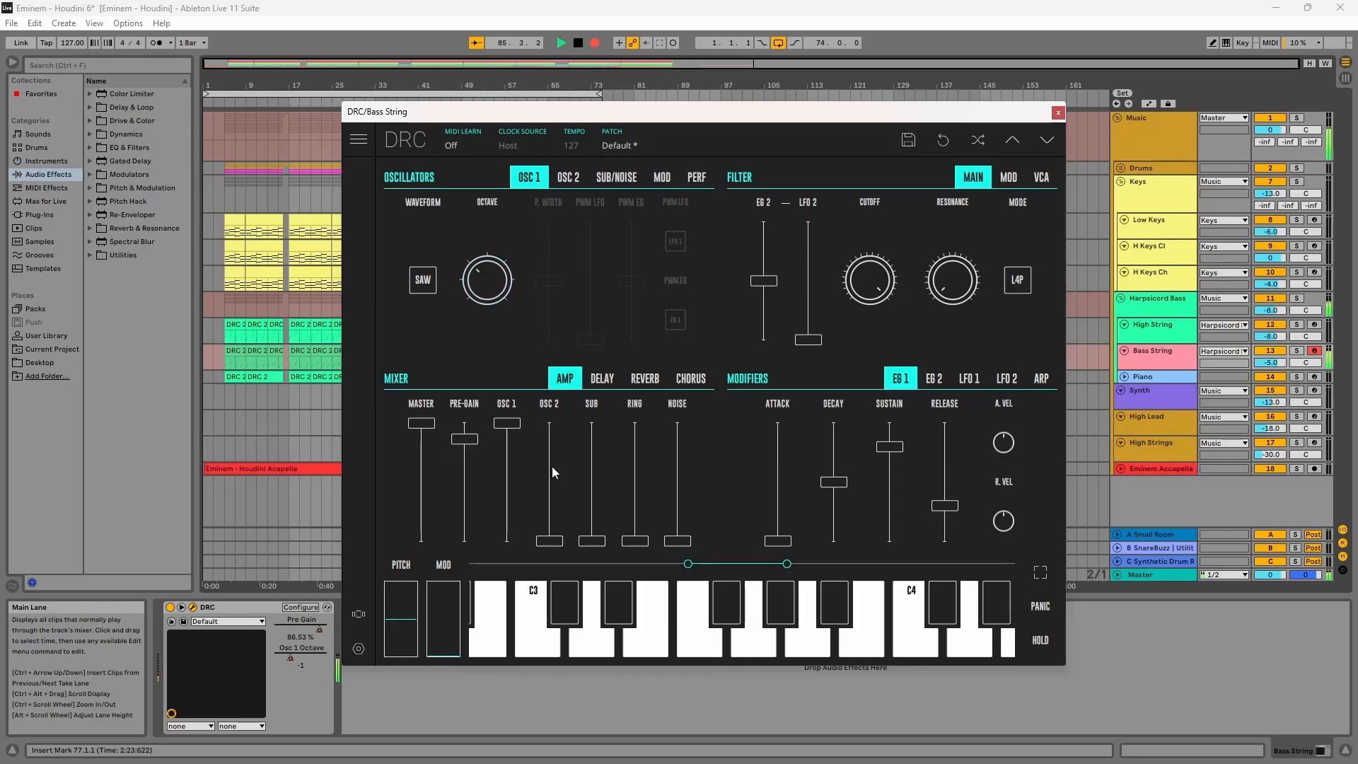
Step: Raise OSC 2's mixer level to full and set OSC 2's octave to -1
left_click_drag(552, 466, 538, 405)
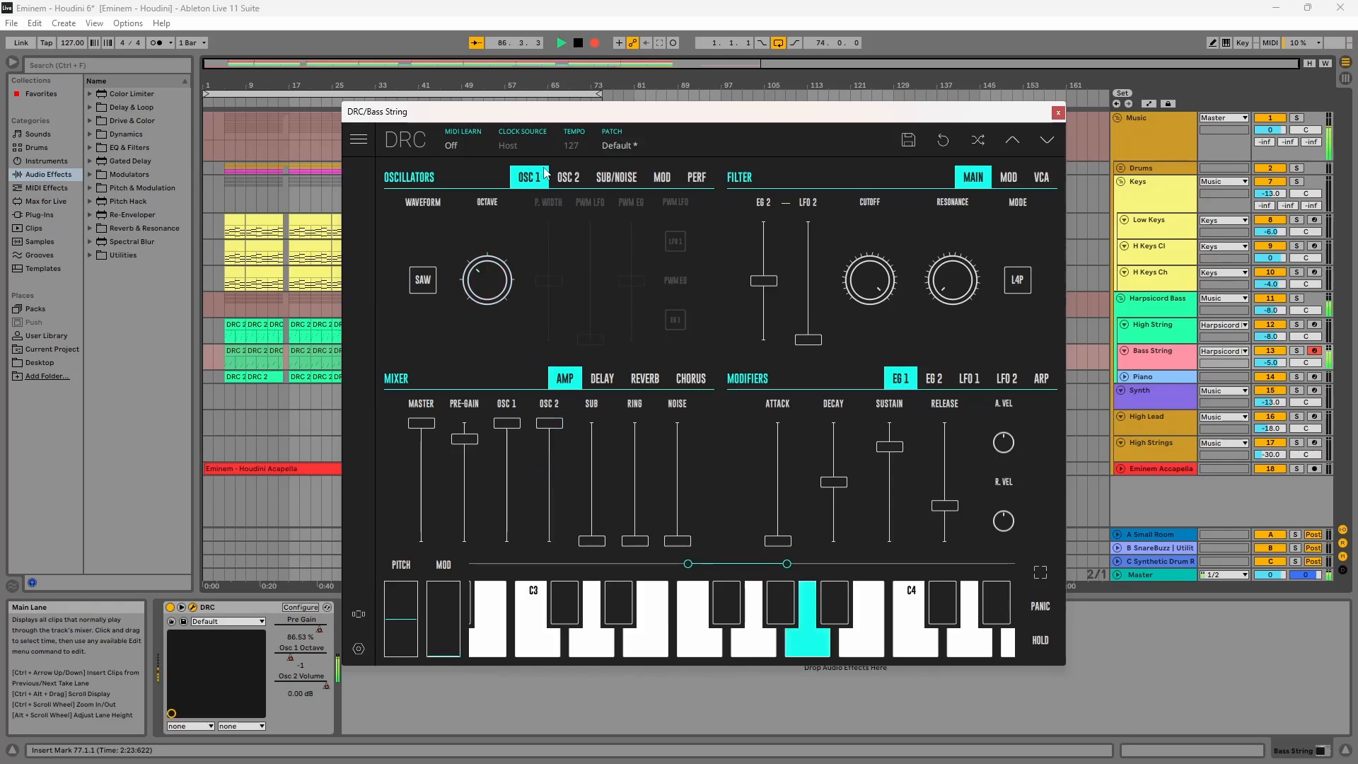
left_click(568, 177)
left_click(485, 279)
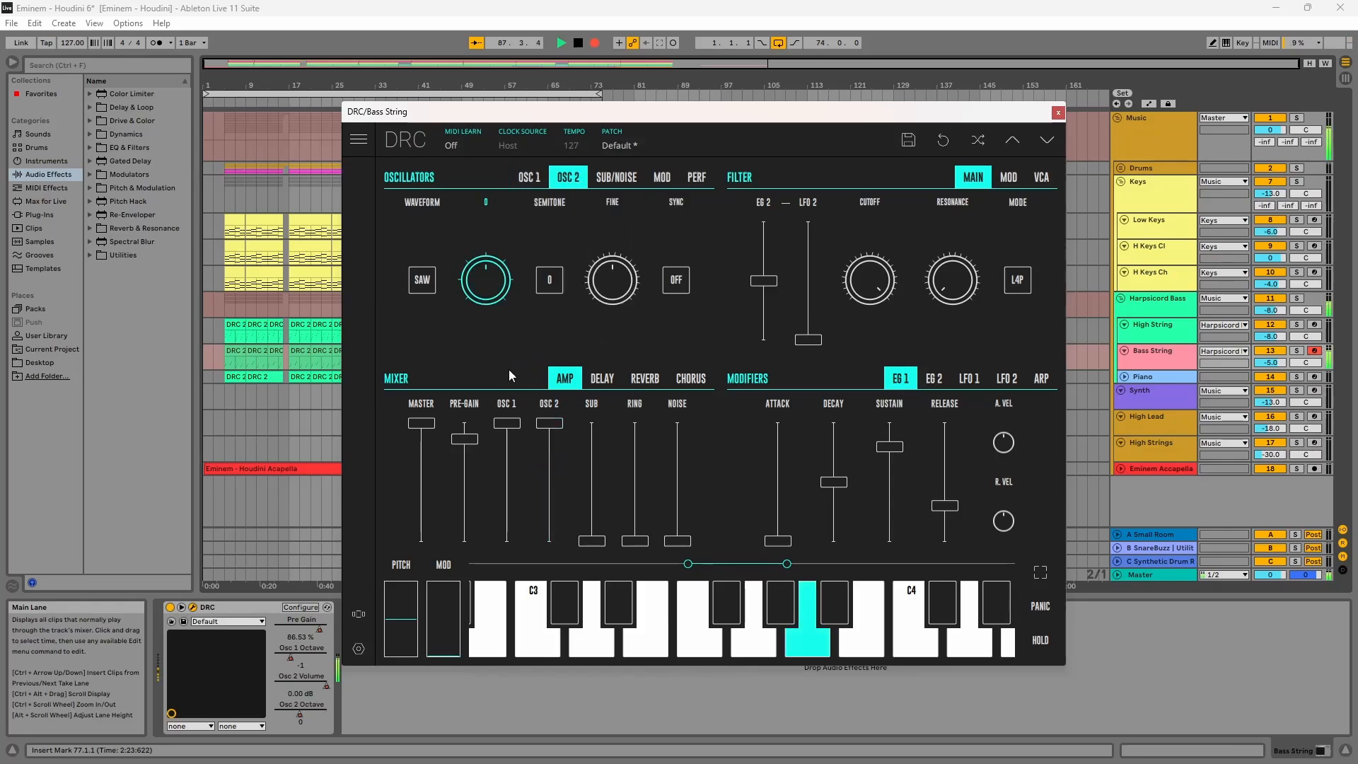
Step: Raise the sub oscillator mixer level to maximum
left_click_drag(597, 541, 592, 382)
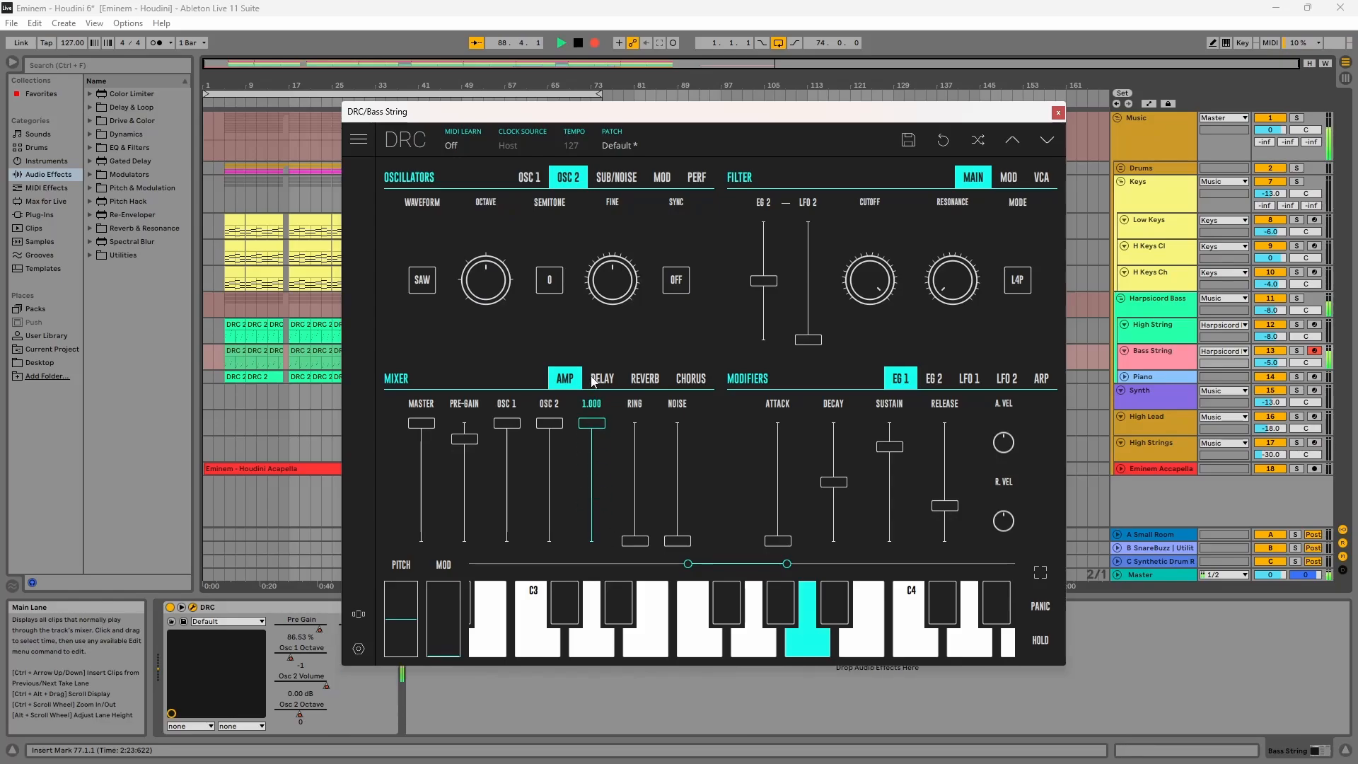
left_click(615, 178)
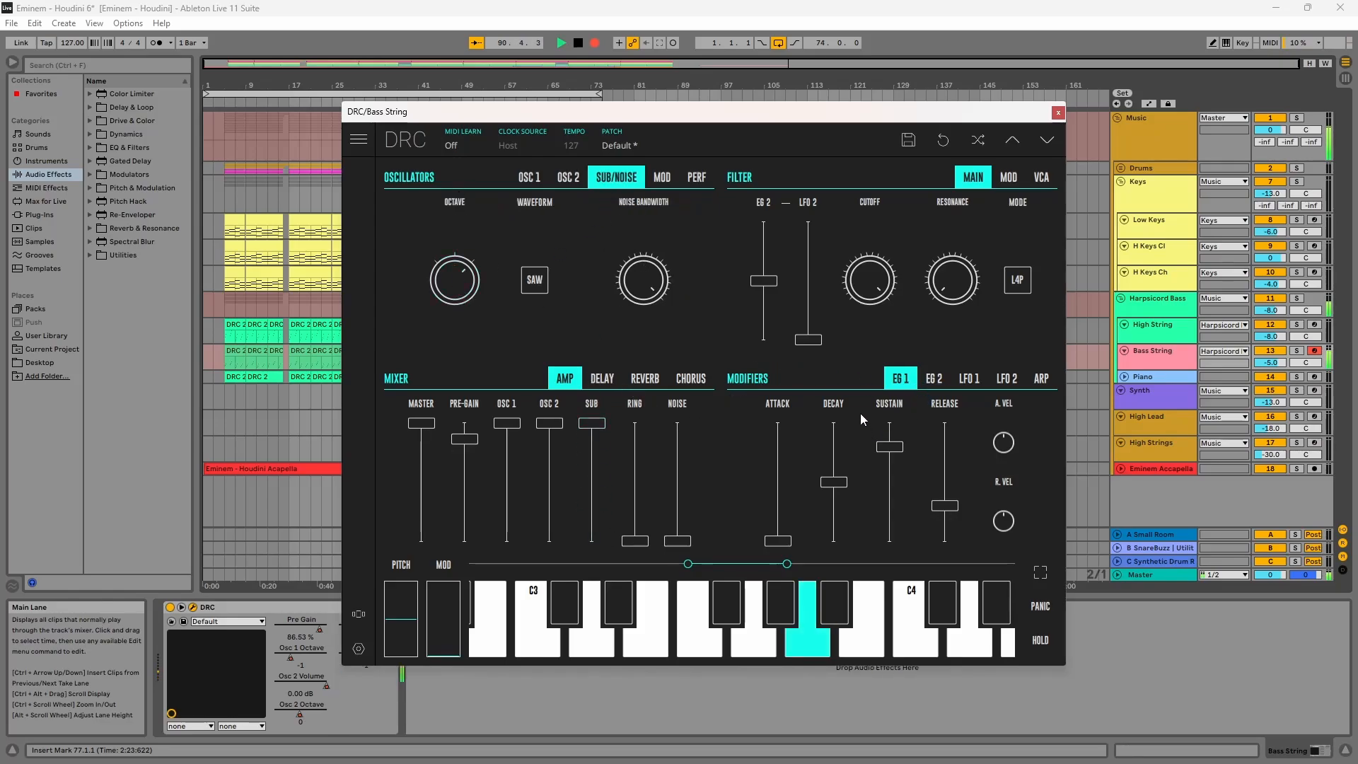
Step: Lower the filter cutoff to about 287.3 Hz and set the EG 2 filter amount to about 41.55%
left_click_drag(862, 280, 849, 580)
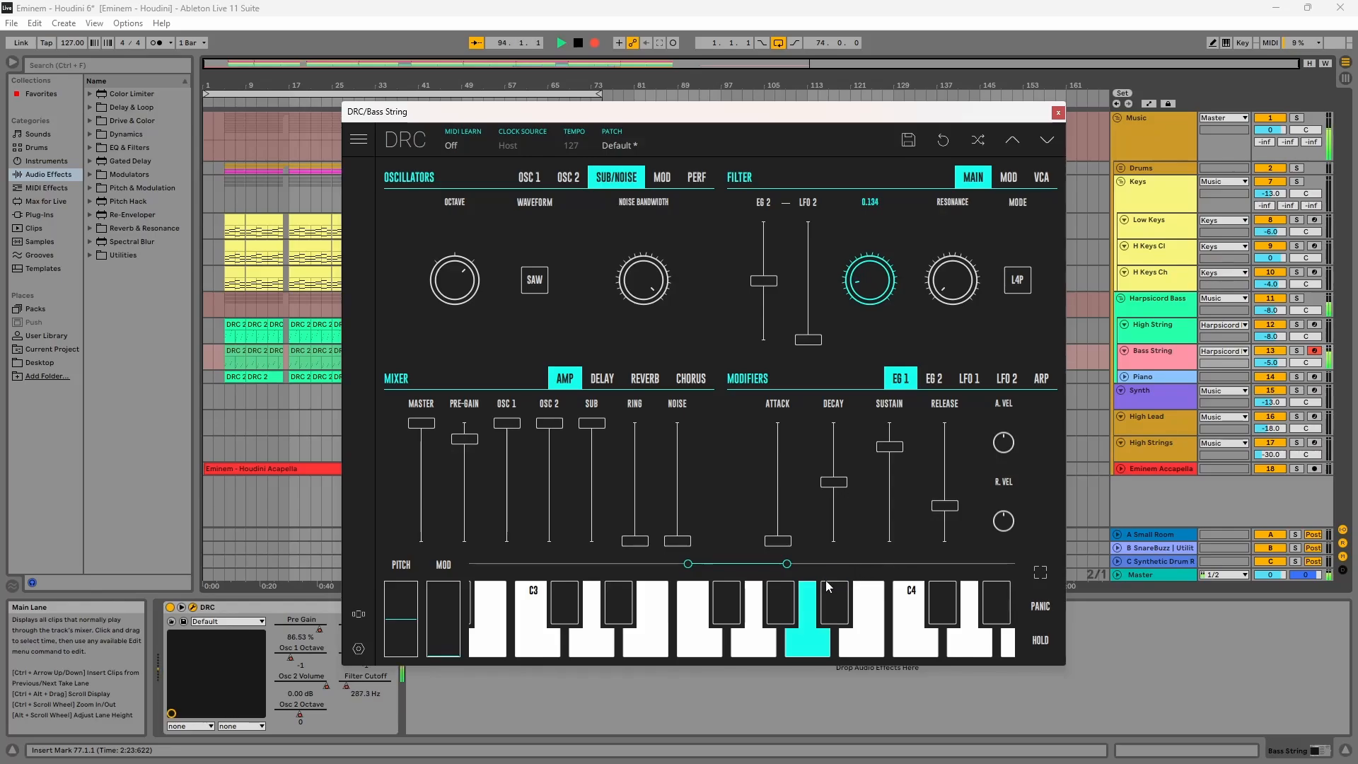
left_click_drag(825, 579, 825, 580)
left_click_drag(763, 282, 756, 297)
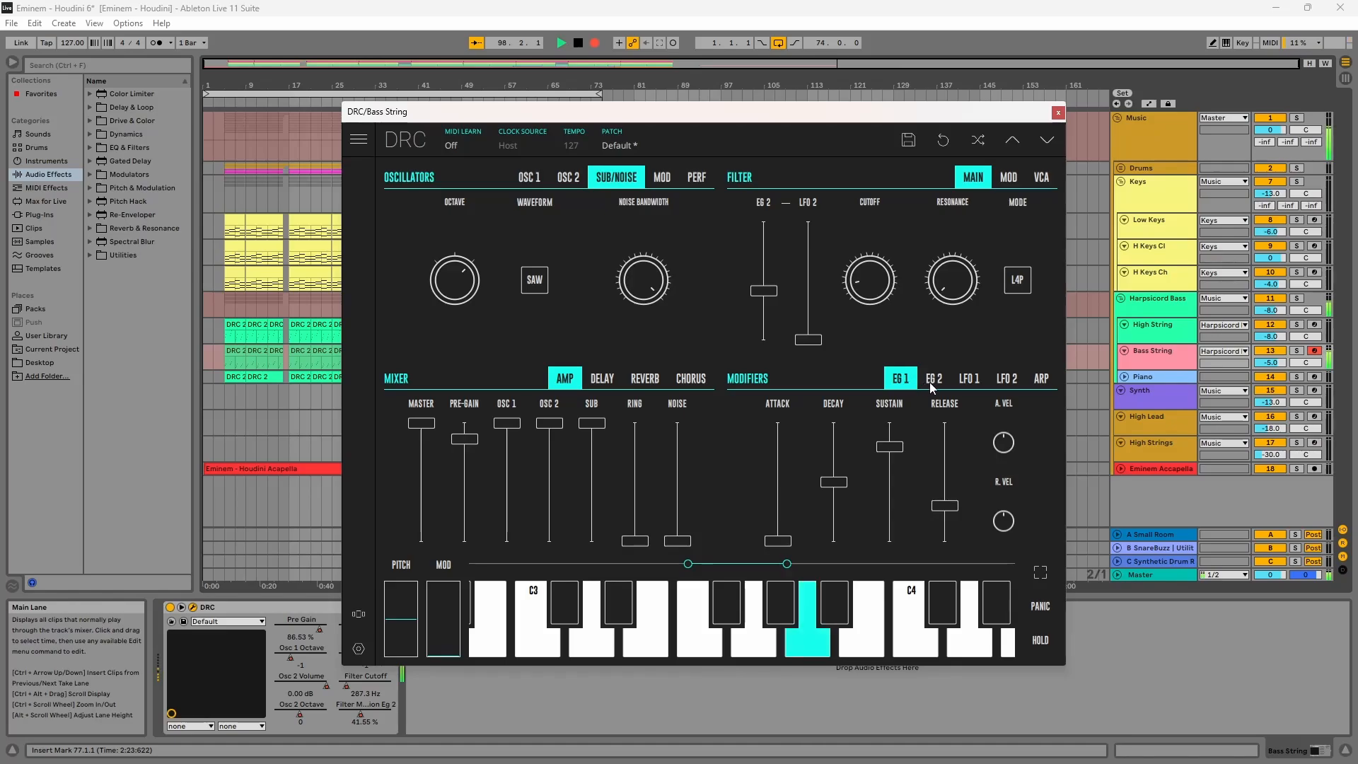
Step: Lower EG 1 release slightly and close the plug-in window
left_click_drag(945, 514, 949, 531)
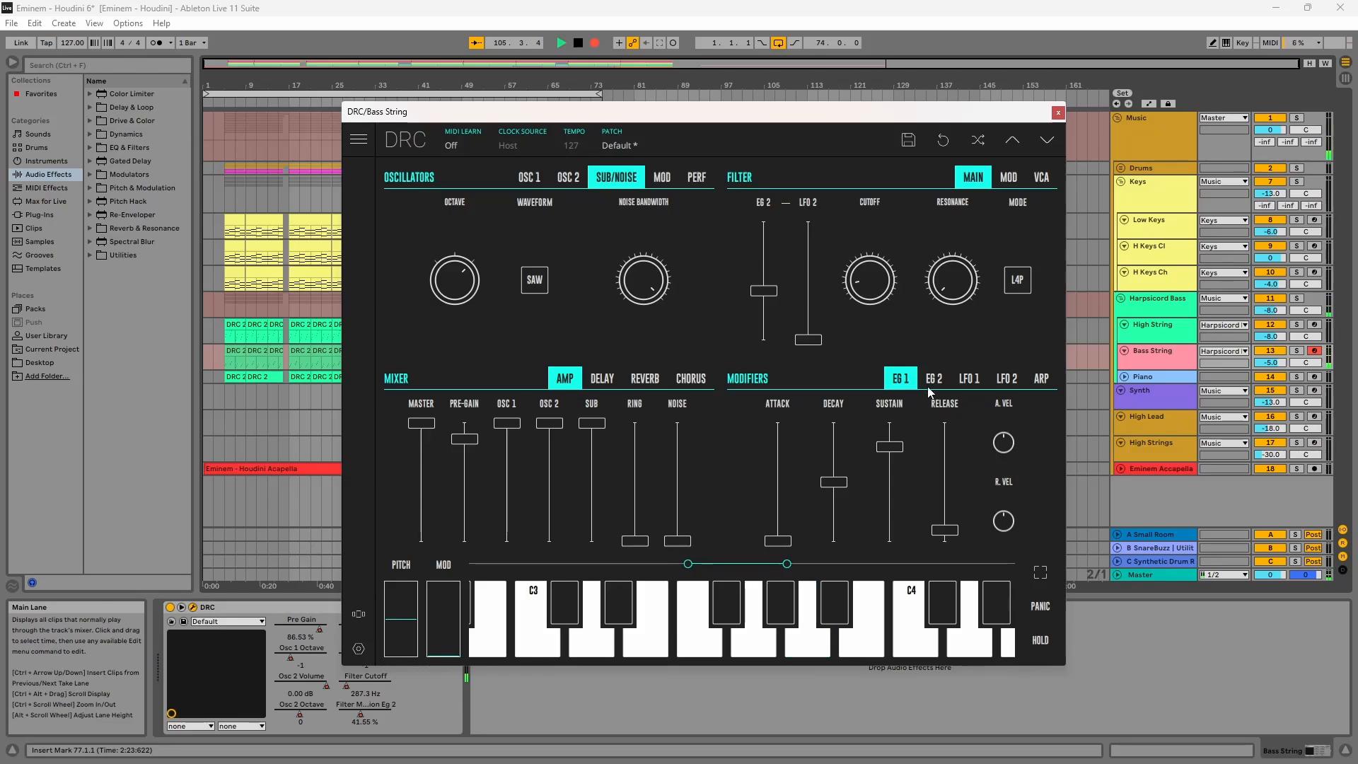
left_click(1057, 113)
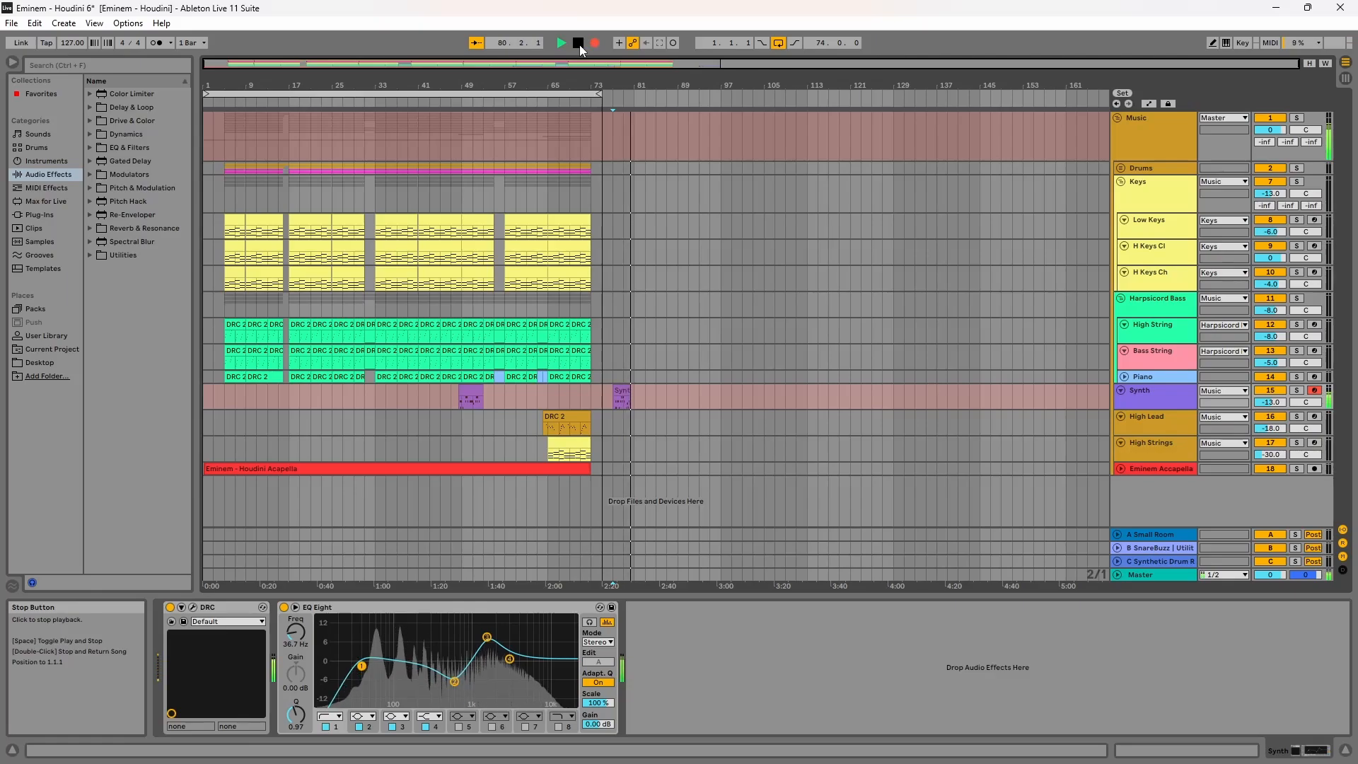
Step: Deactivate the Synth track's EQ Eight and load the Default patch in its DRC
left_click(284, 608)
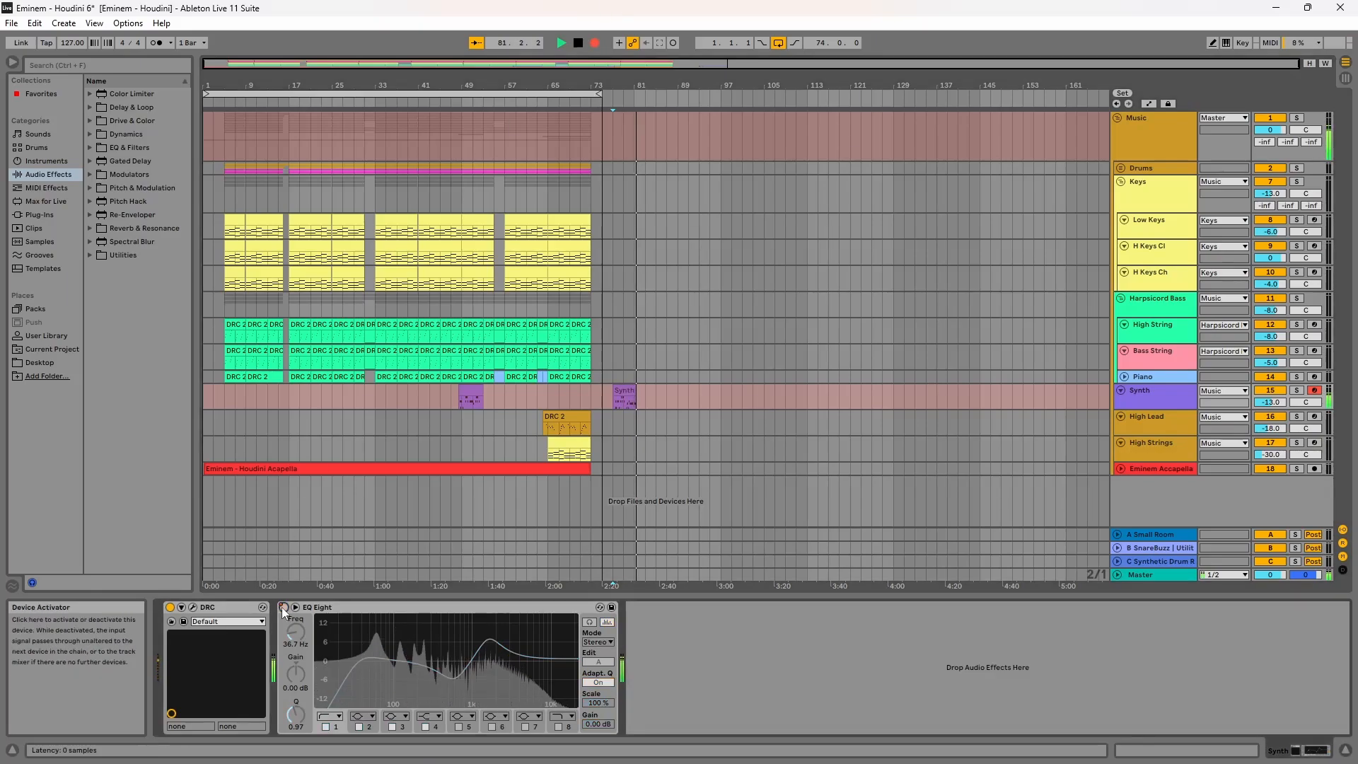
left_click(192, 608)
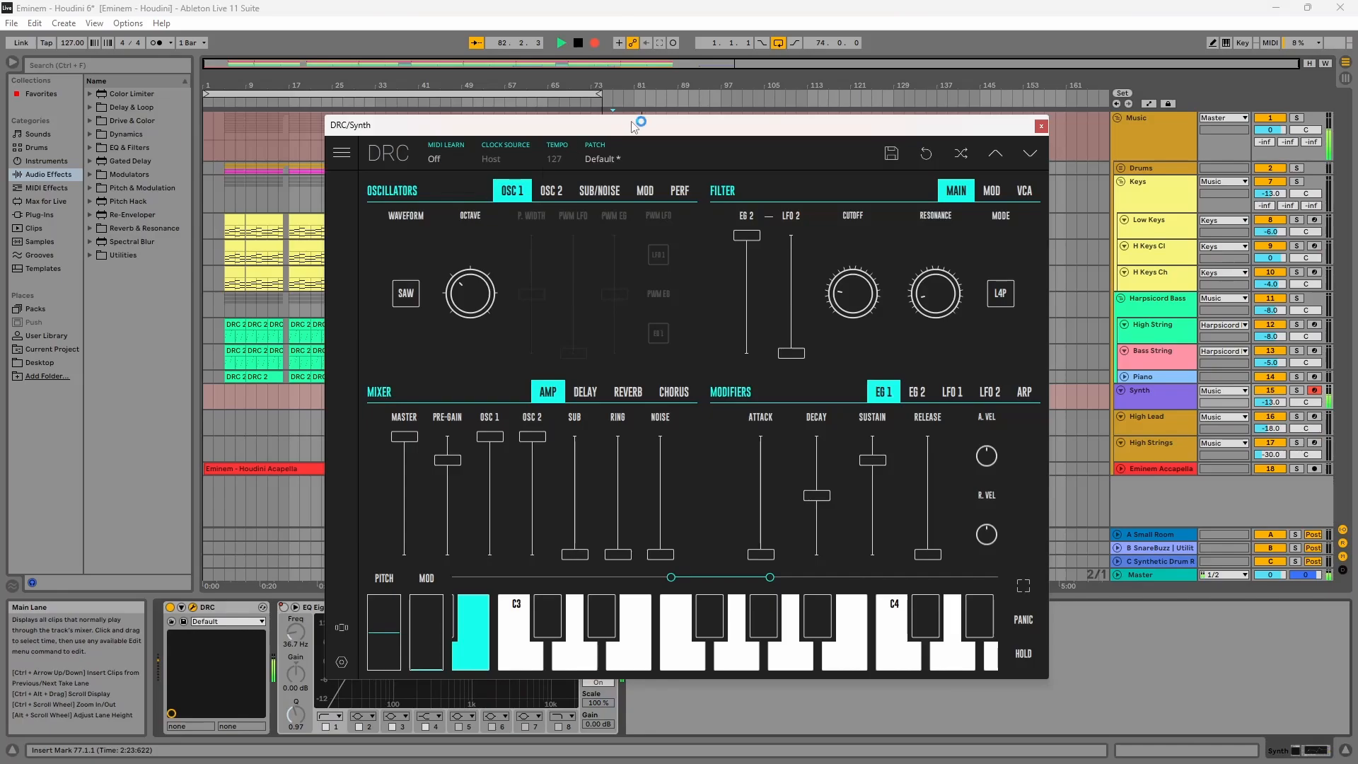
left_click(703, 140)
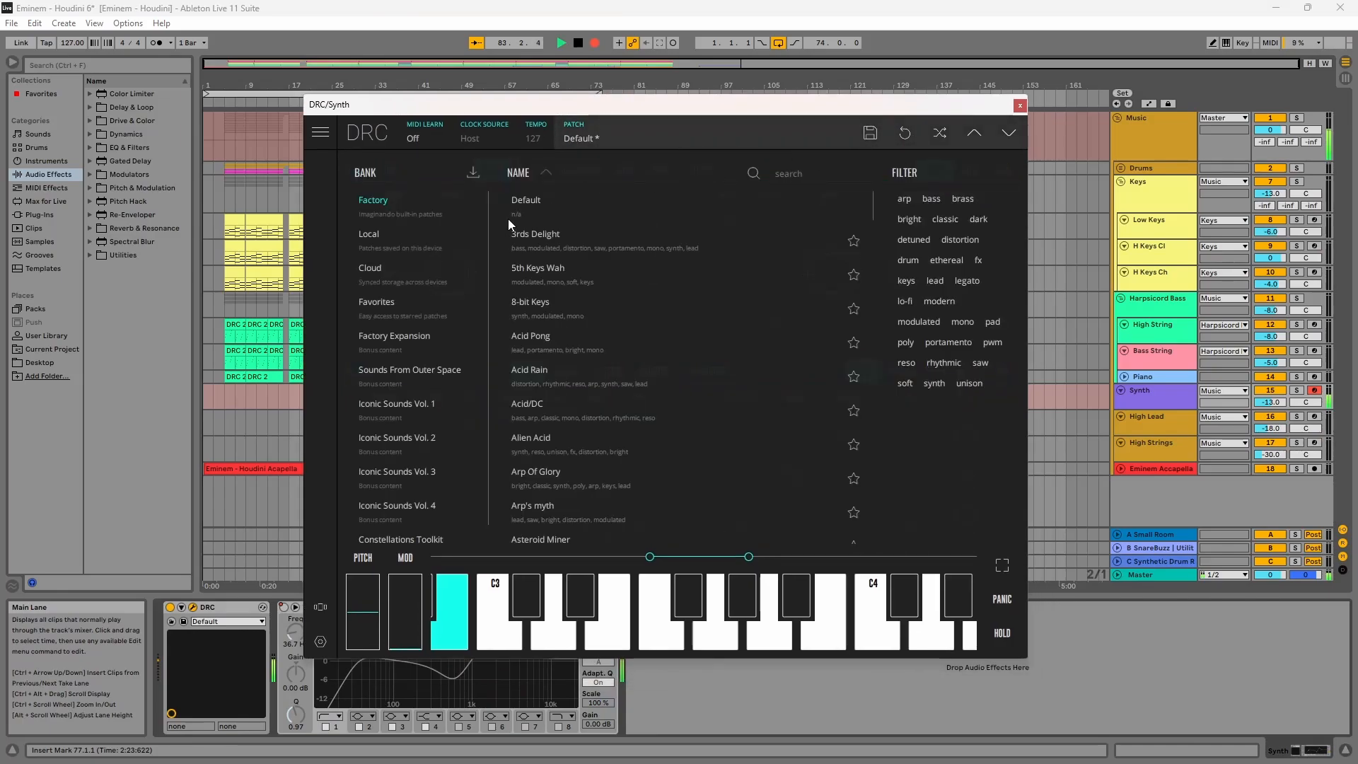
left_click(617, 134)
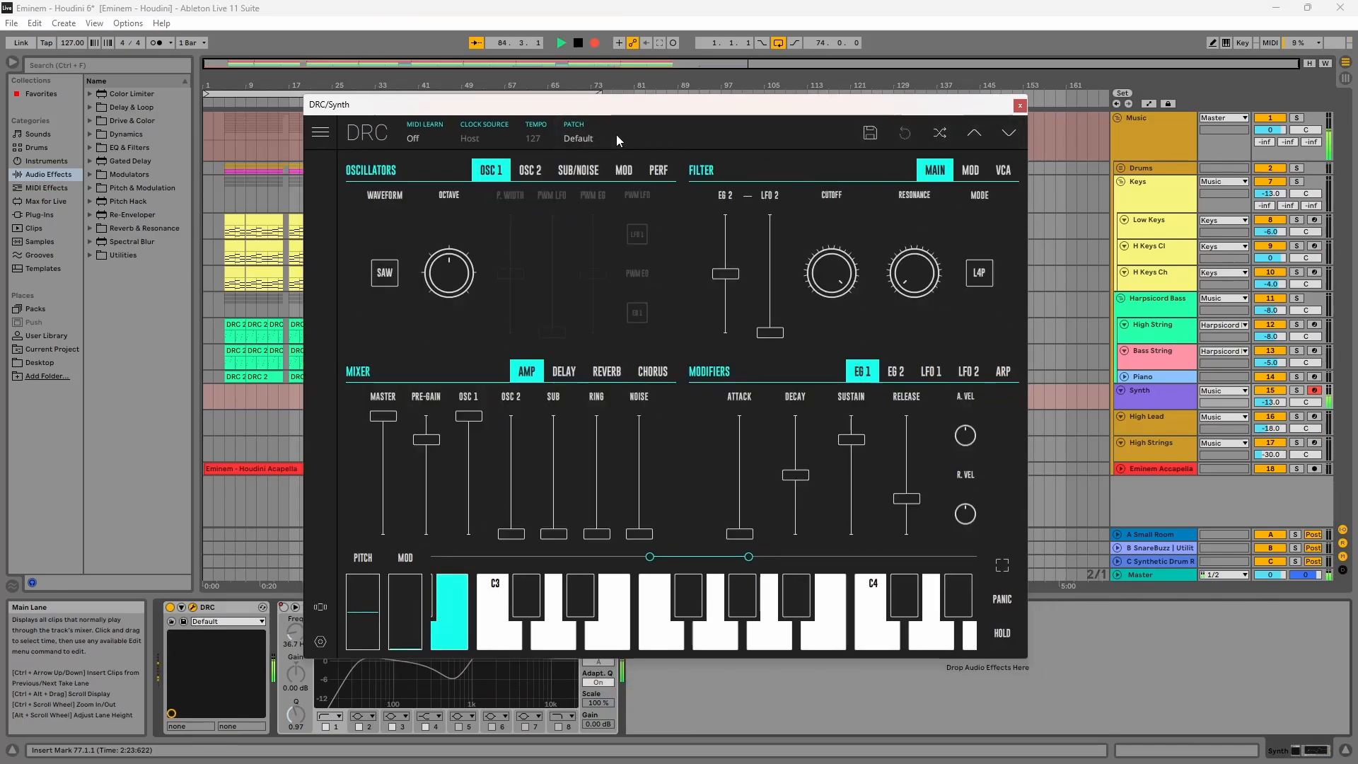
Step: Lower OSC 1's octave and raise OSC 2's mixer level to full
left_click_drag(454, 264, 476, 336)
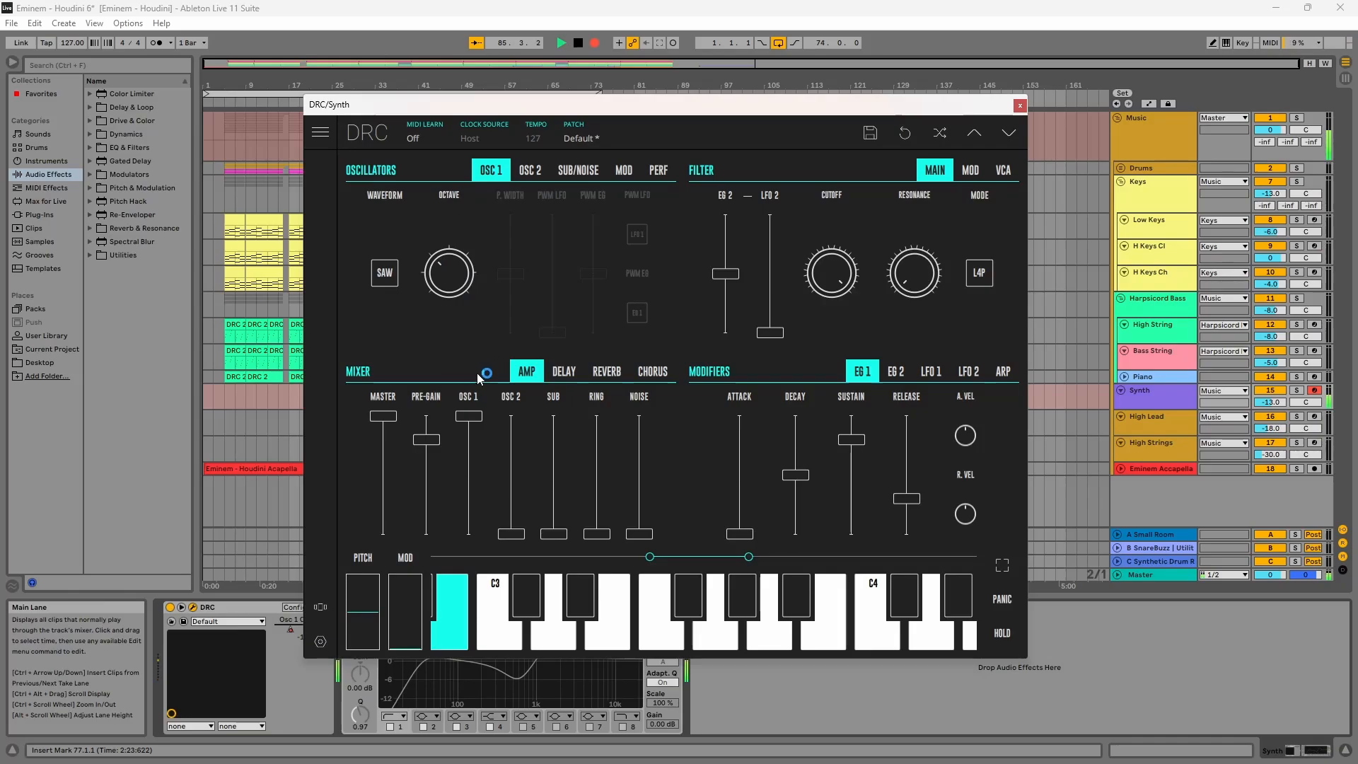
left_click_drag(512, 435, 508, 407)
Step: Detune OSC 2's fine tuning to -2 cents
left_click(522, 175)
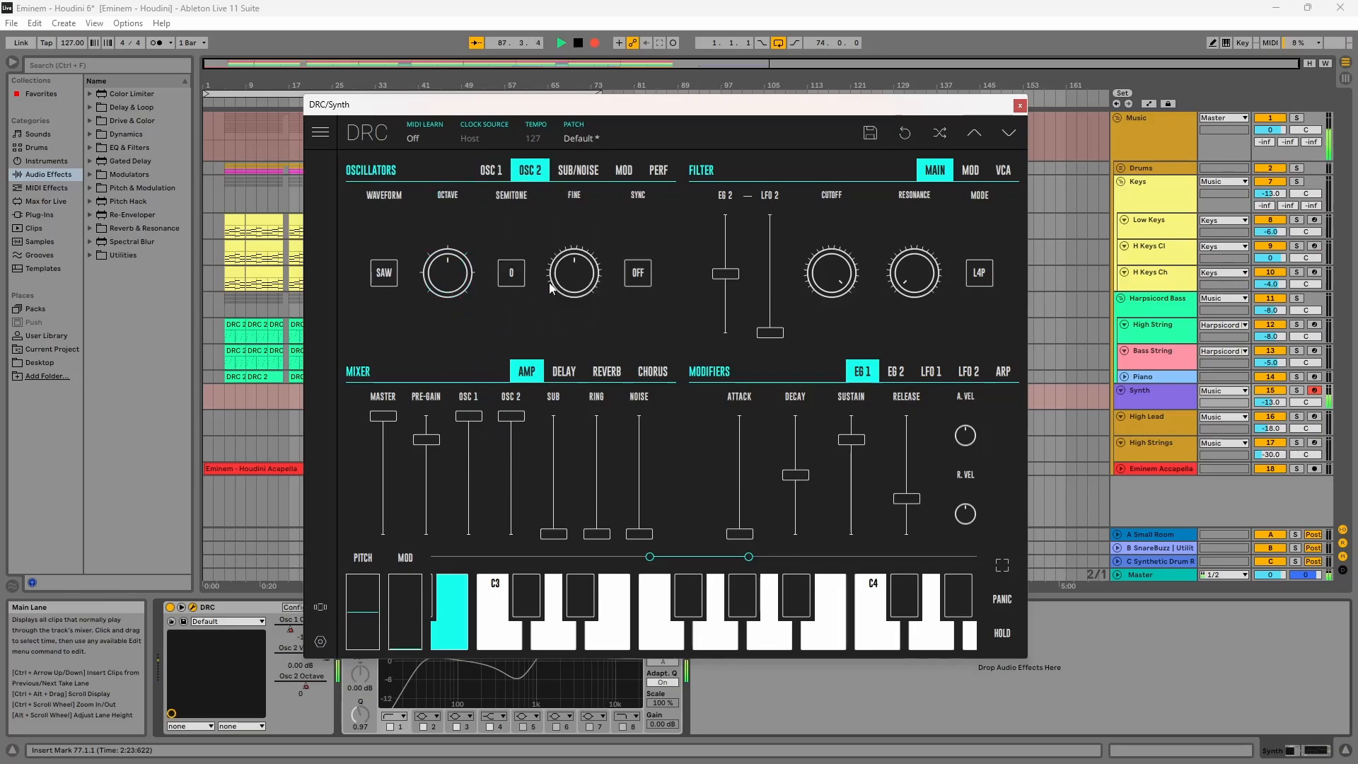
left_click_drag(576, 283, 568, 288)
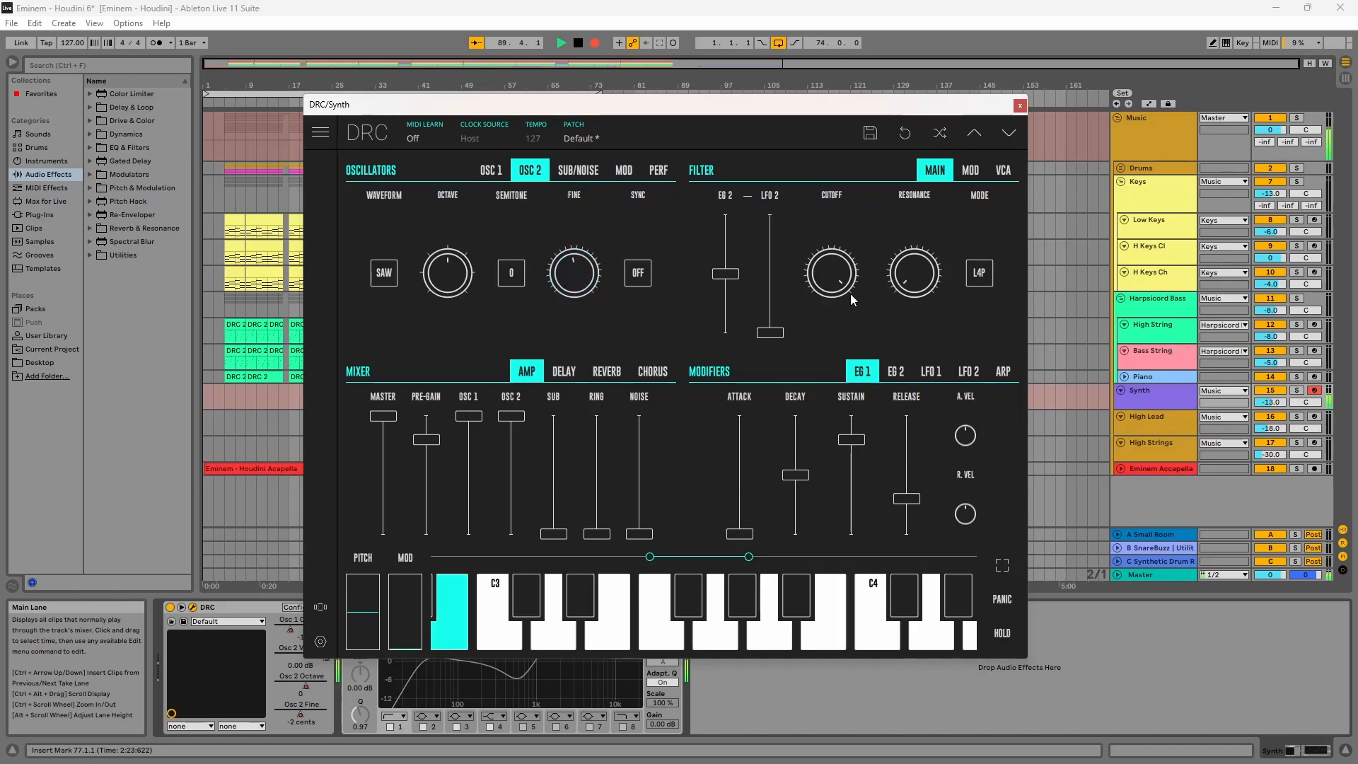
Step: Lower the filter cutoff and raise the EG 2 filter amount to 100%
left_click_drag(846, 290, 817, 532)
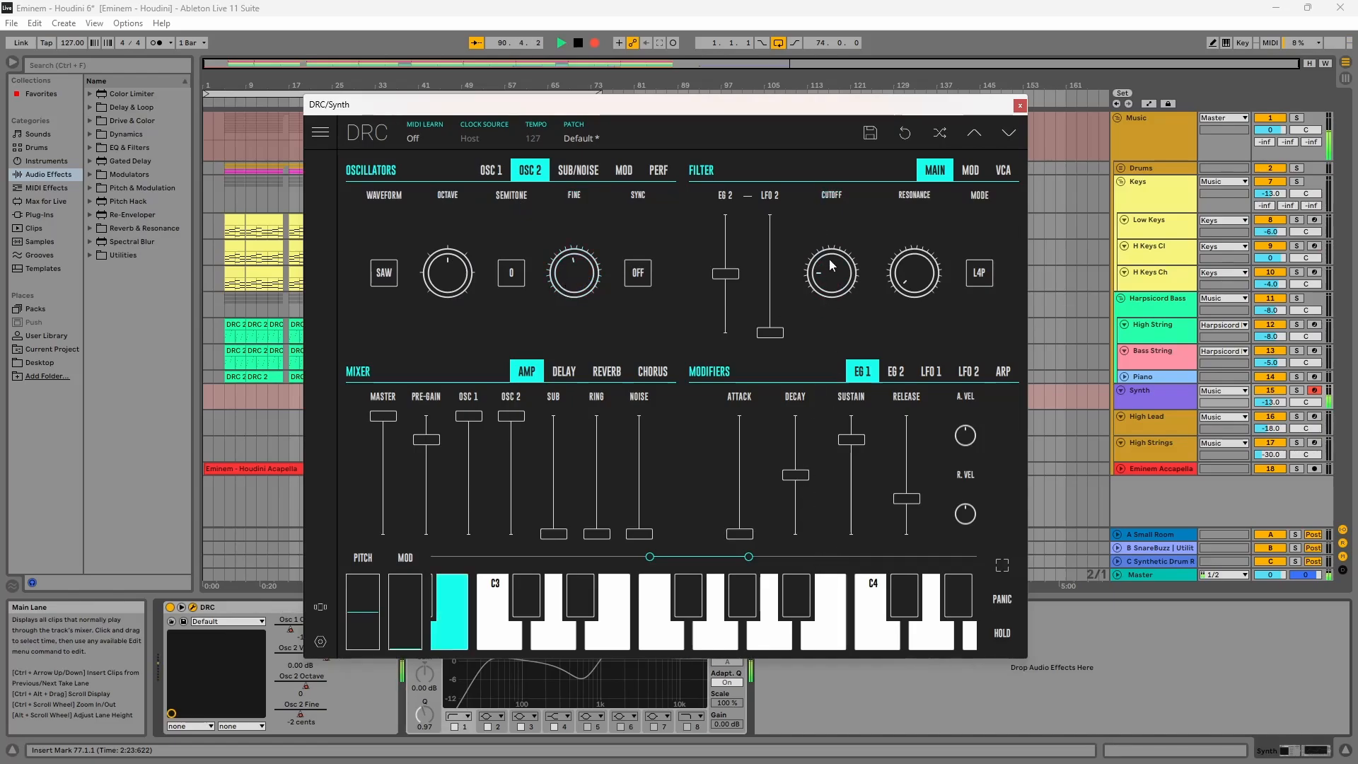
left_click_drag(851, 257, 853, 255)
left_click_drag(722, 266, 718, 124)
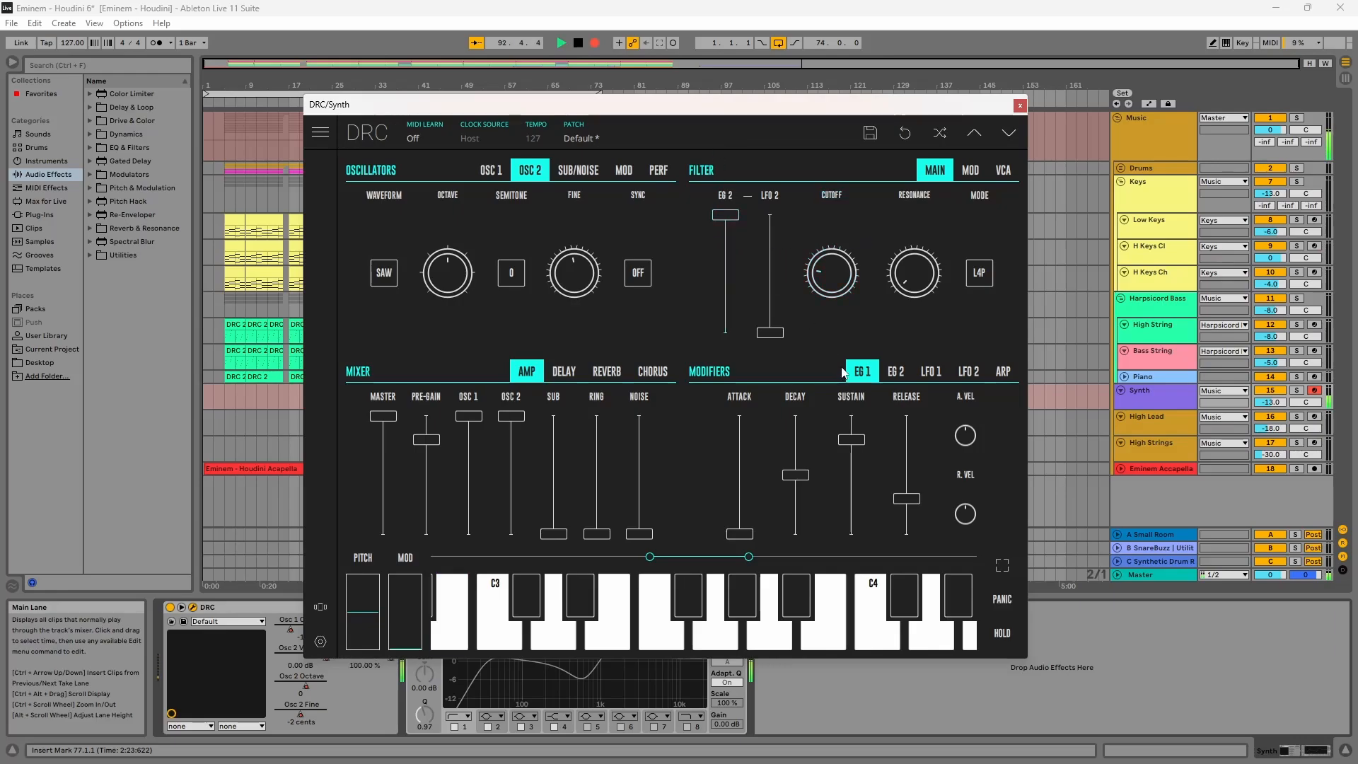
Step: Set filter resonance to about 0.11 and EG 1 release to zero
left_click_drag(928, 286, 927, 248)
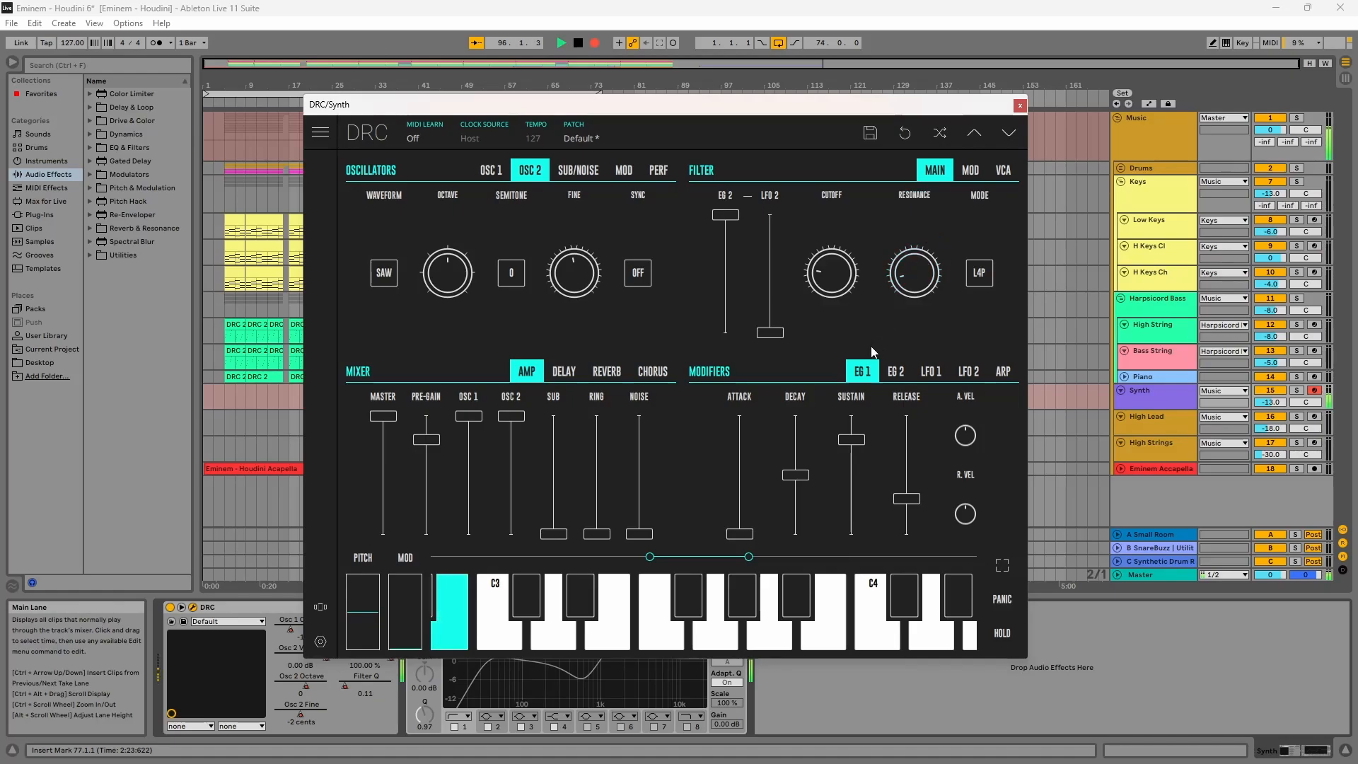
left_click(906, 498)
Step: Raise EG 2 sustain to maximum and set EG 2 attack to about 8.64%
left_click(897, 372)
left_click_drag(875, 437, 873, 325)
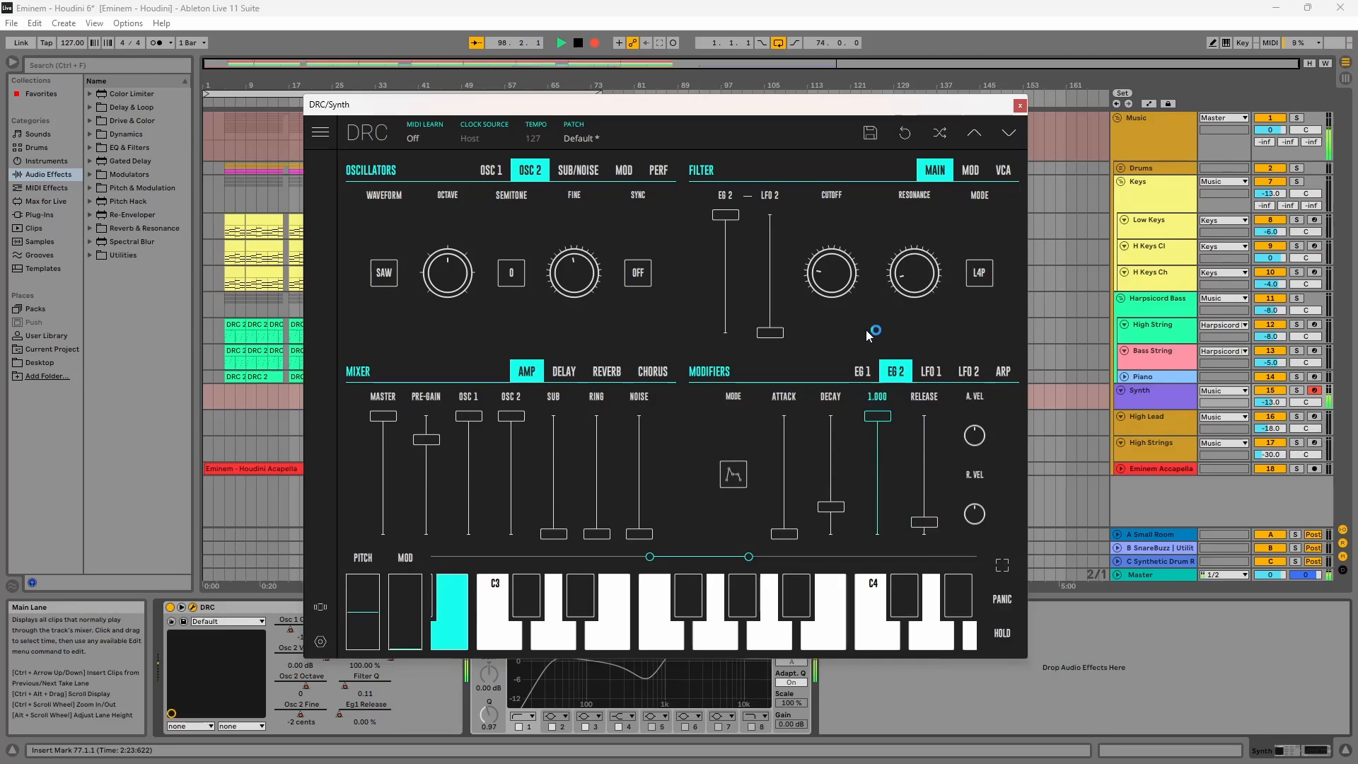
left_click_drag(794, 536, 803, 527)
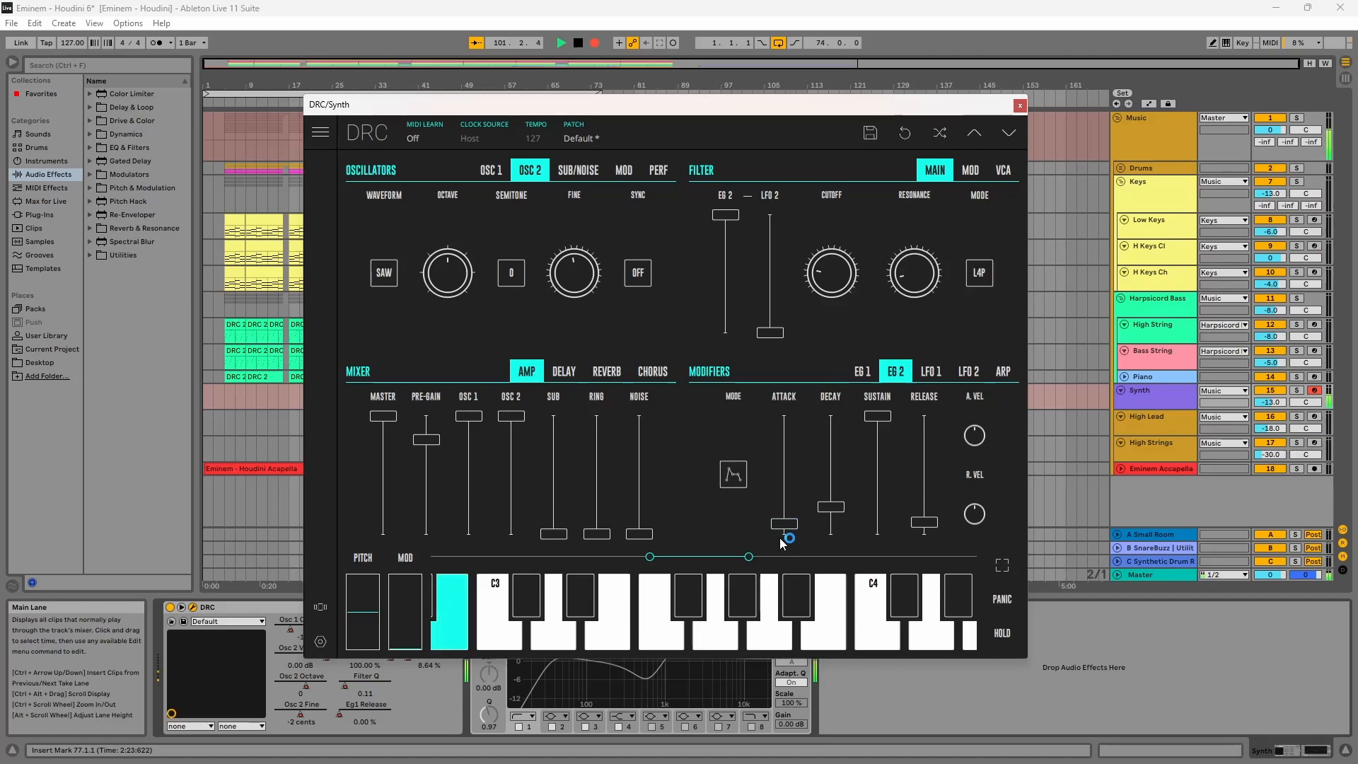
Step: Turn legato on and switch the voice mode to mono
left_click(659, 171)
left_click(641, 272)
left_click(386, 275)
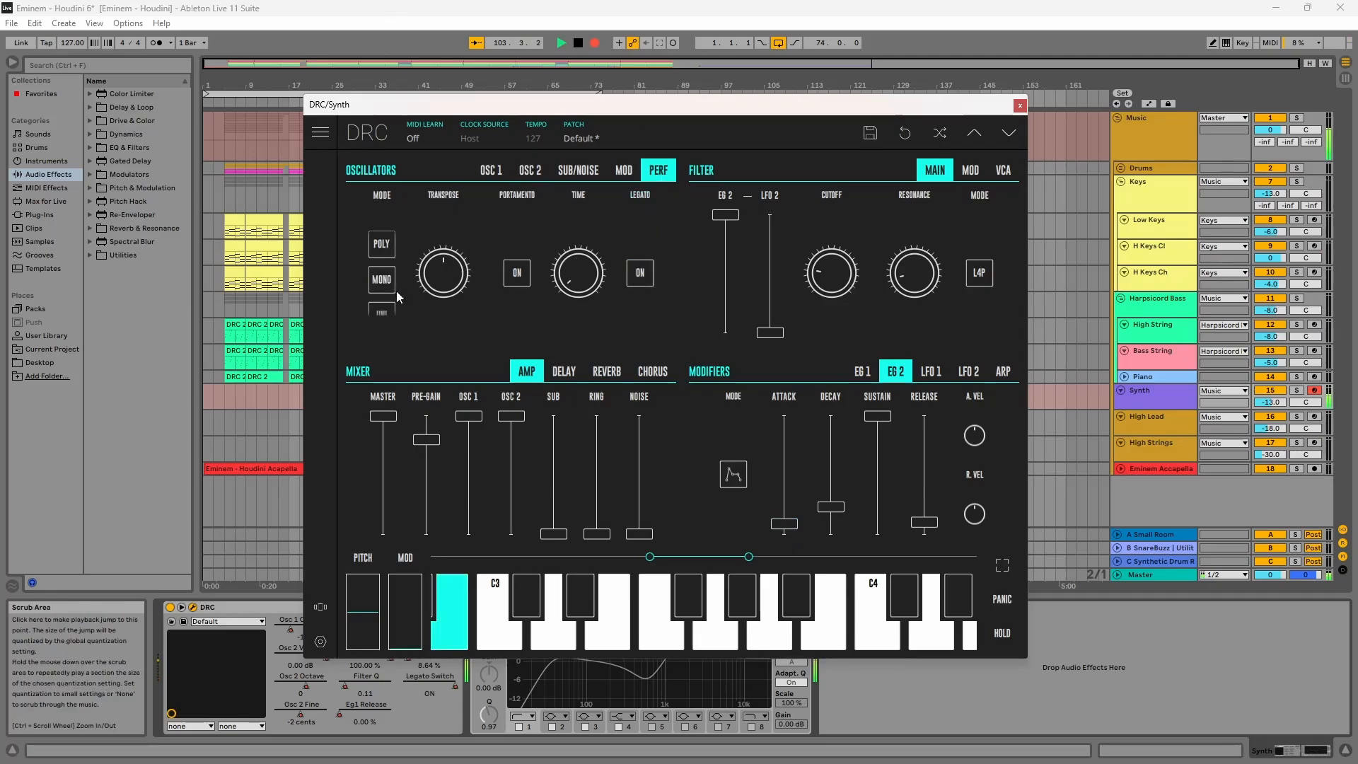
left_click(384, 279)
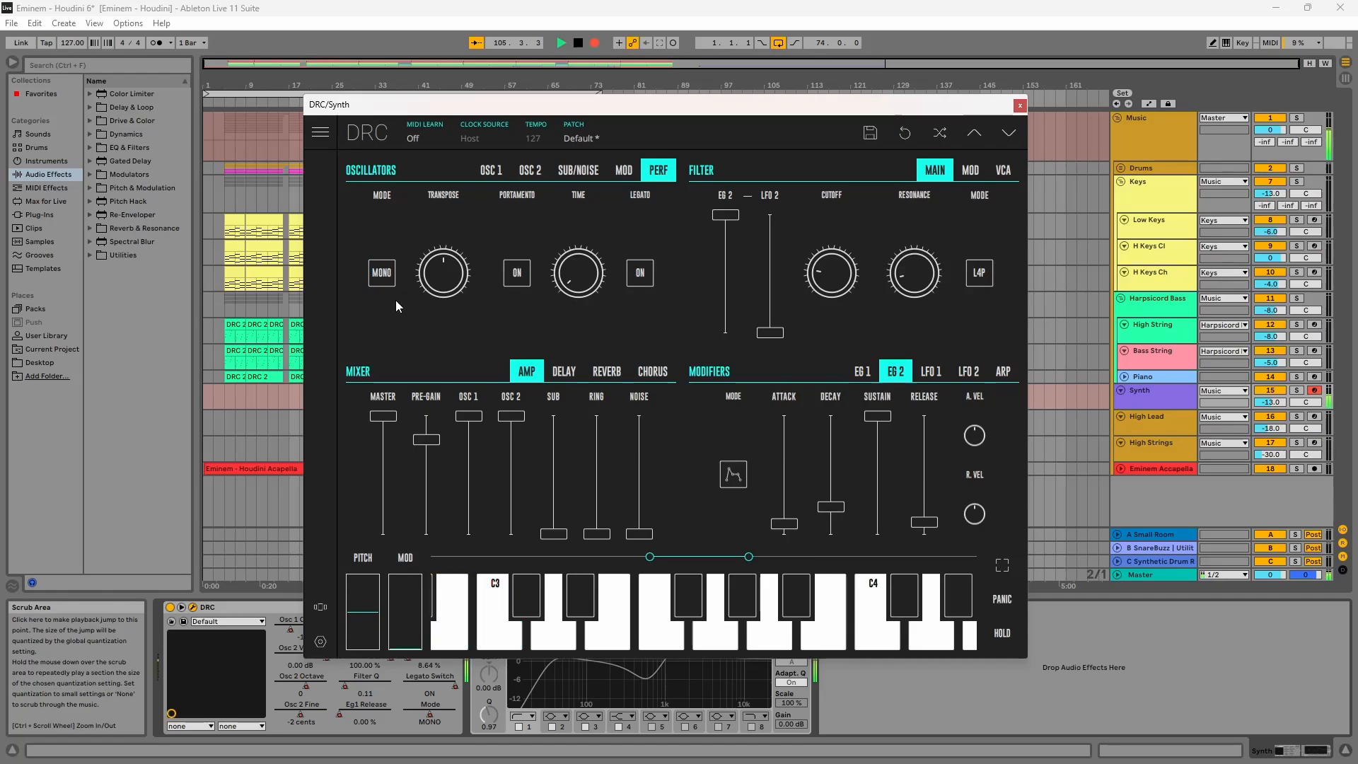
Step: Close the synth window, activate the Synth track's EQ Eight and select its filter bands
left_click(1018, 106)
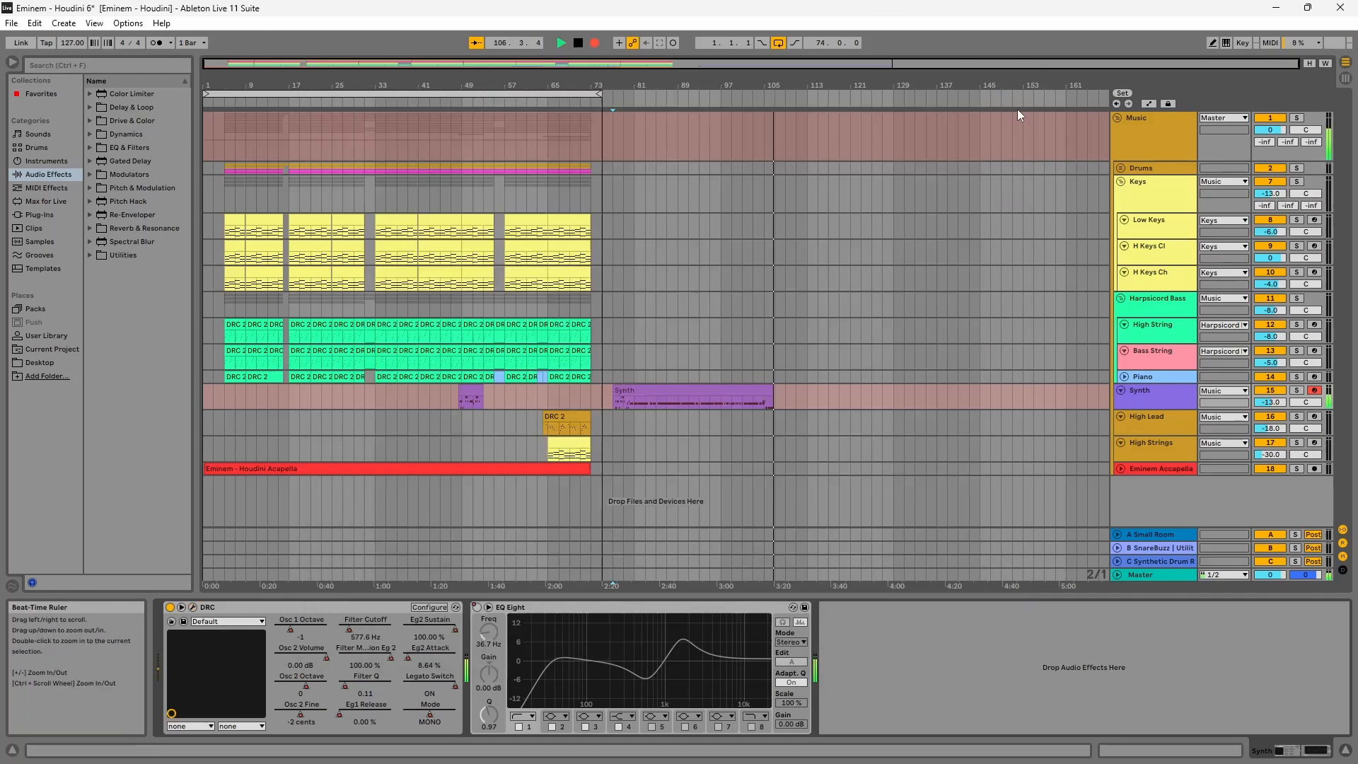
left_click(476, 607)
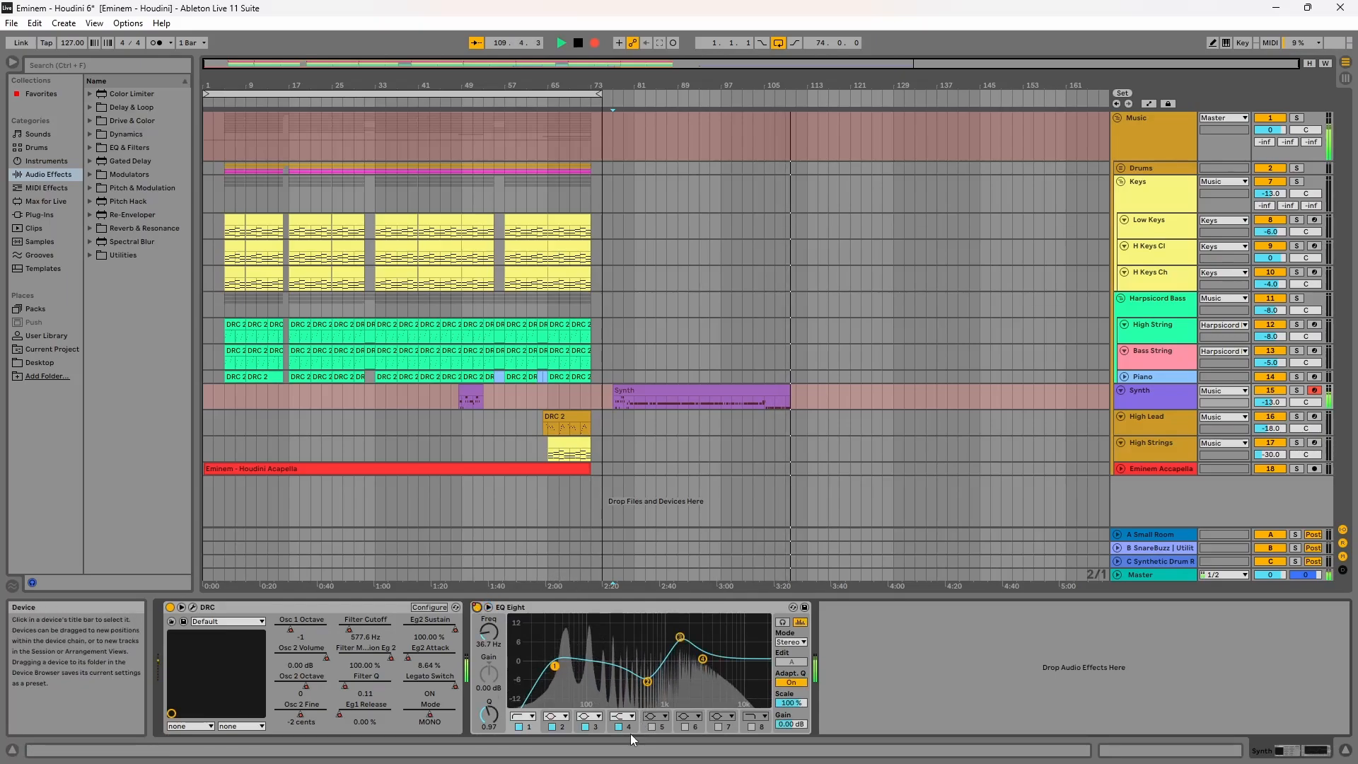
left_click(570, 729)
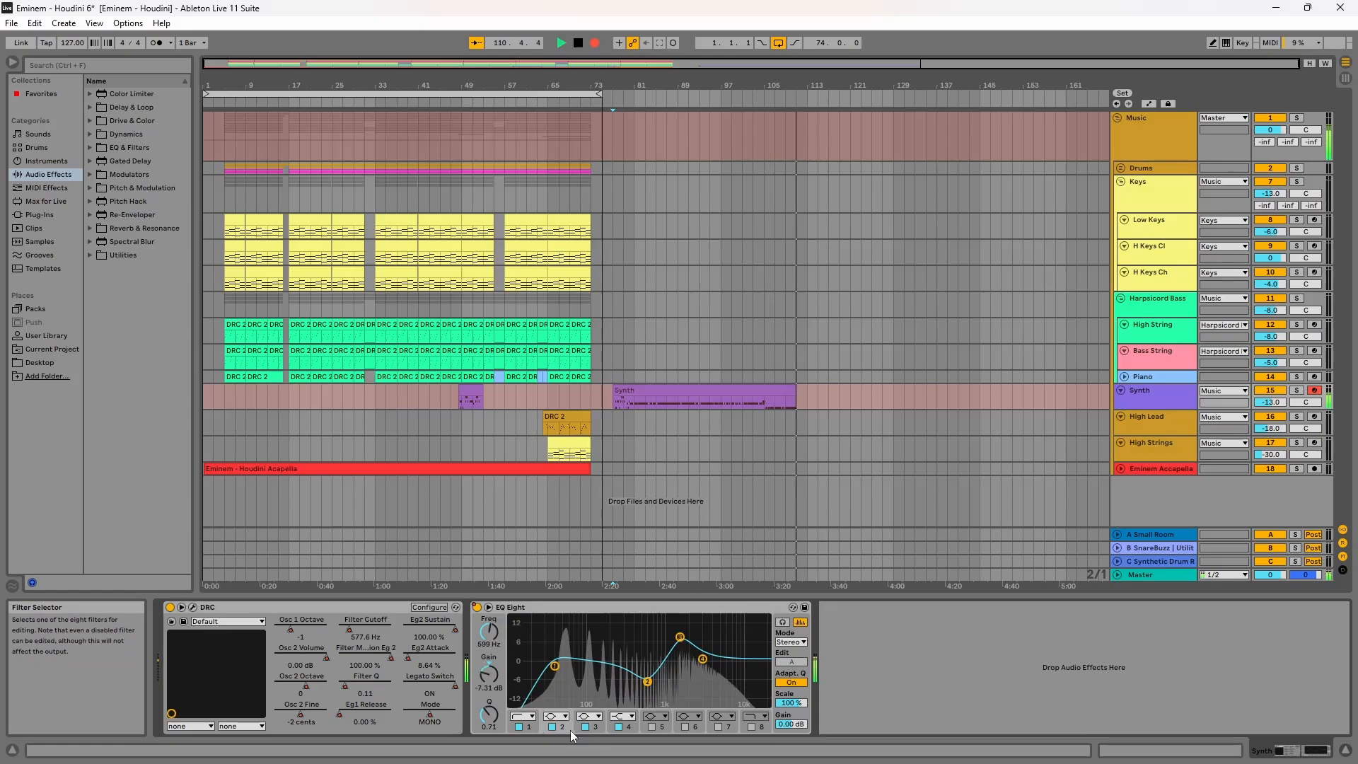
left_click(629, 724)
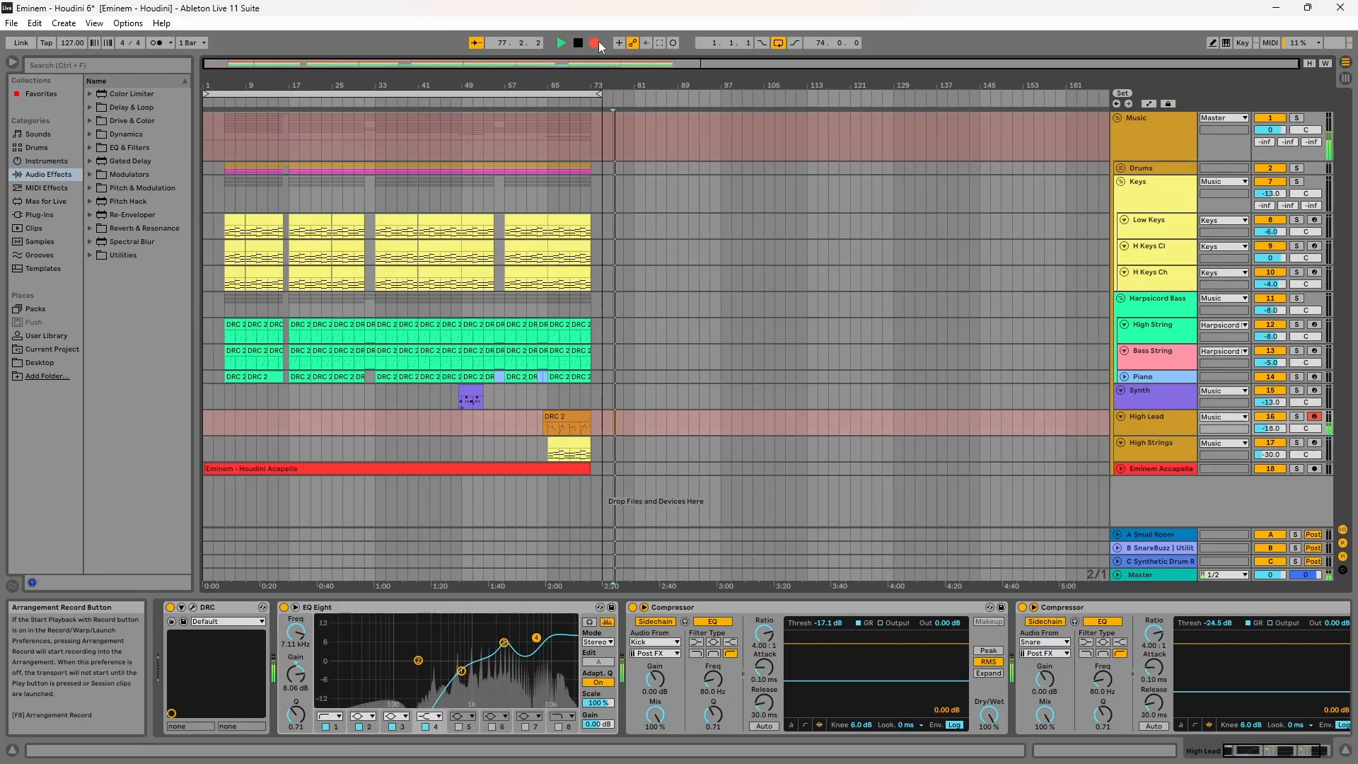
Step: Open the High Lead track's DRC plug-in window and load the Default patch
left_click(597, 43)
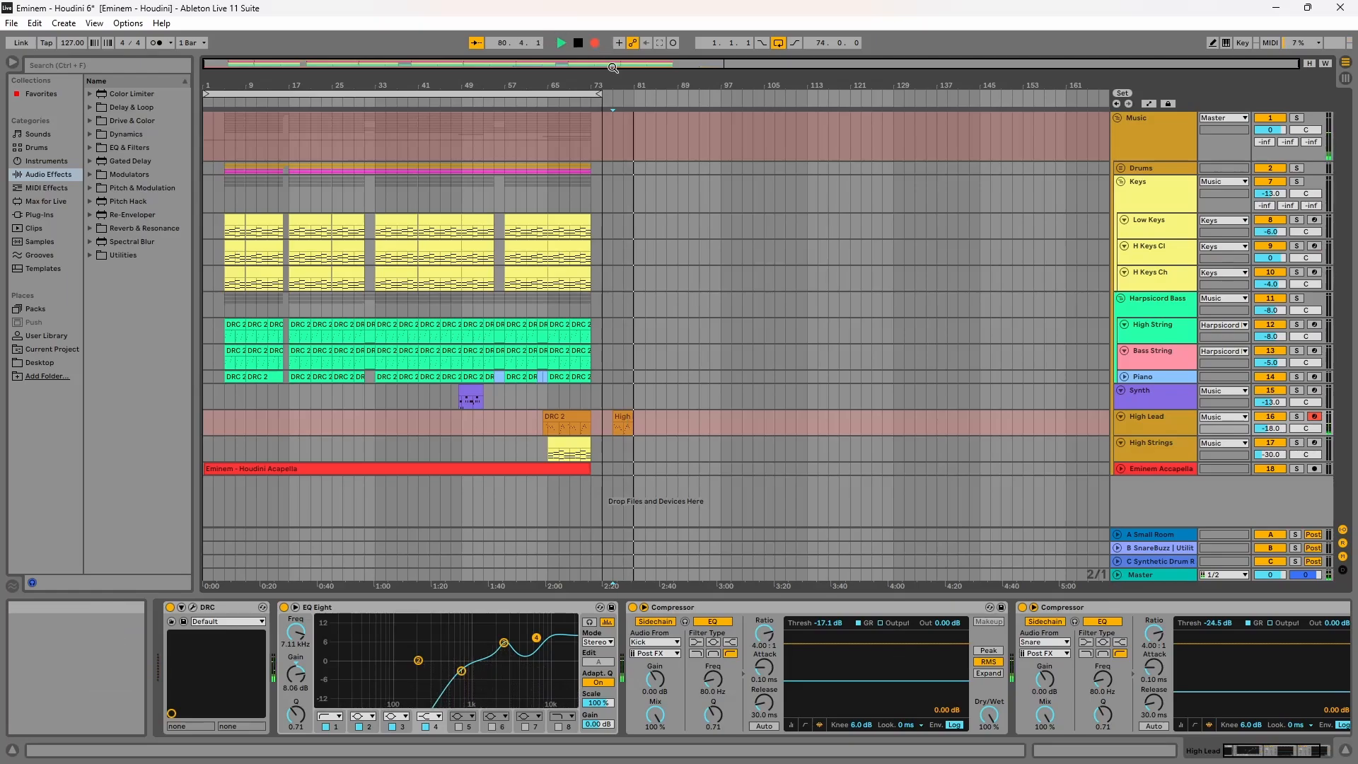
left_click(284, 609)
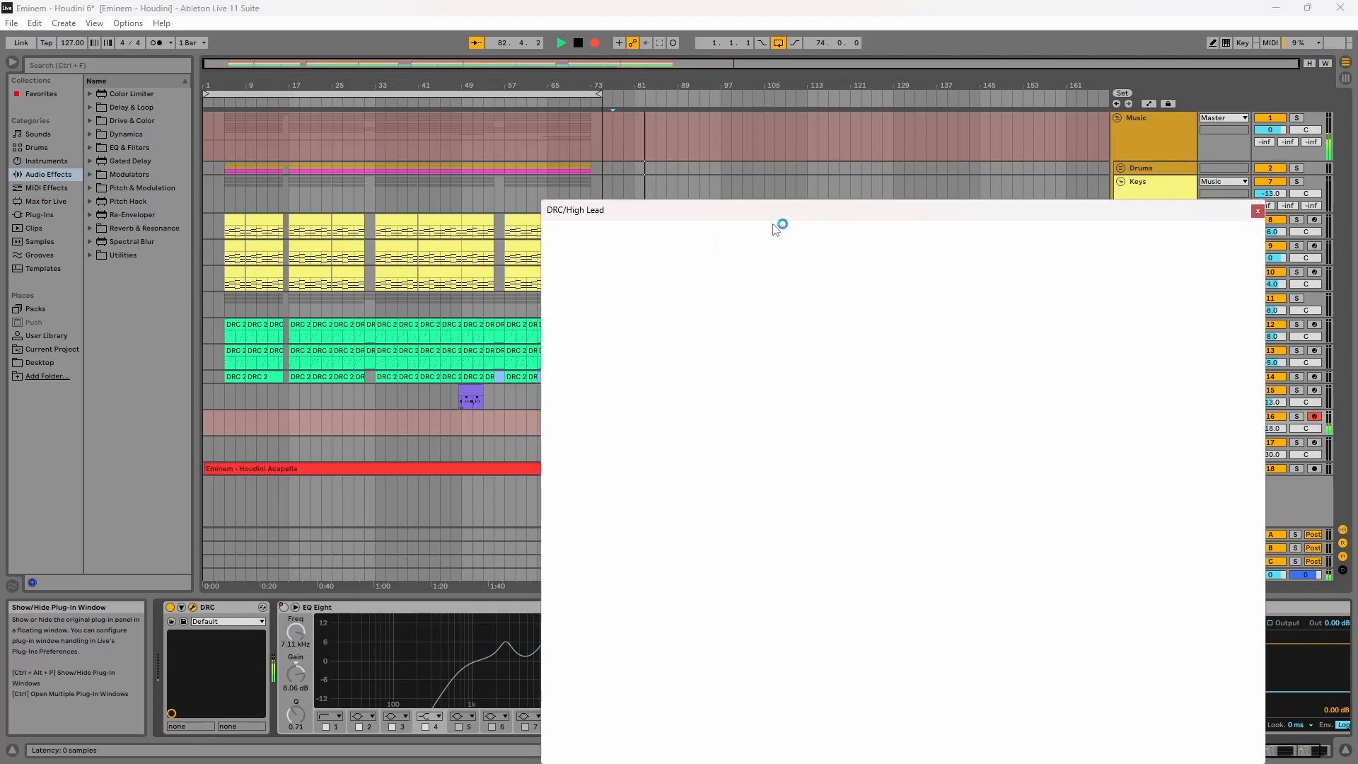
left_click_drag(789, 214, 556, 112)
left_click(623, 143)
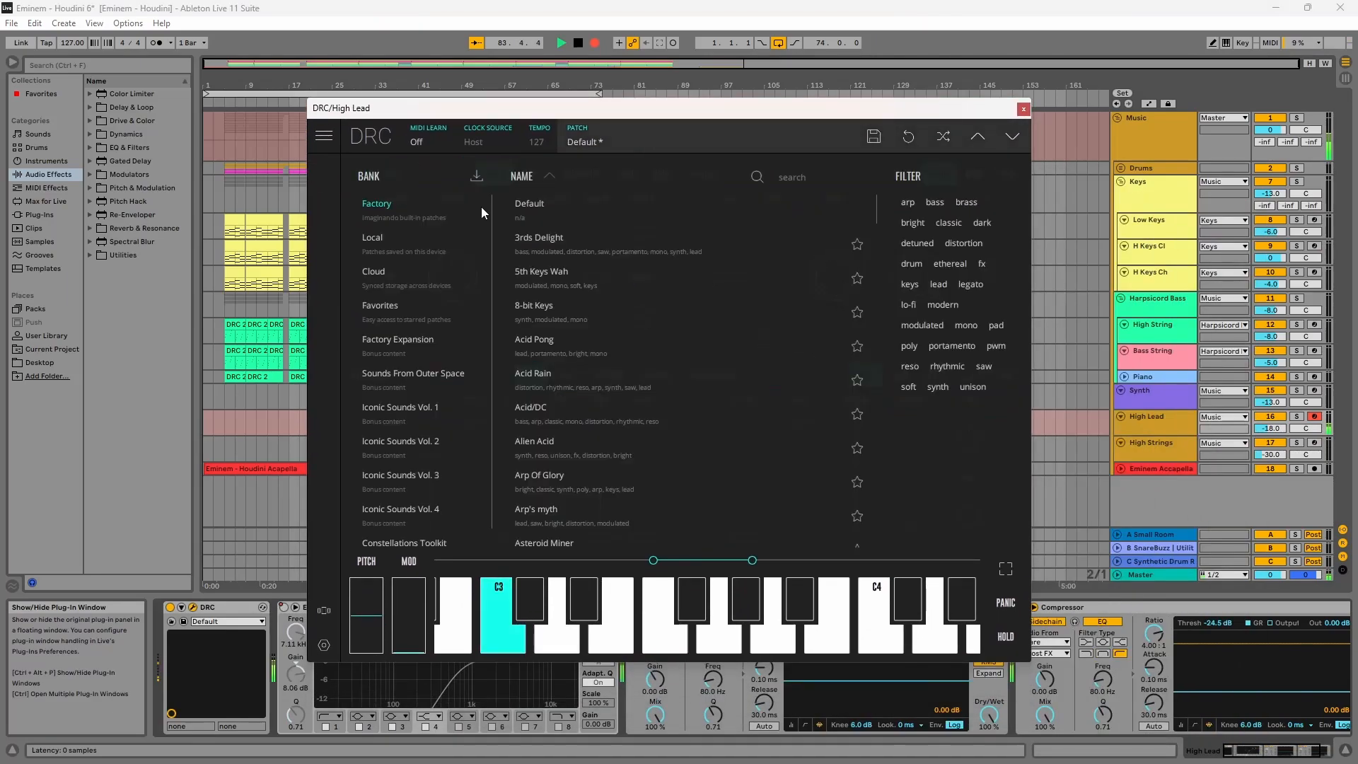
left_click(610, 143)
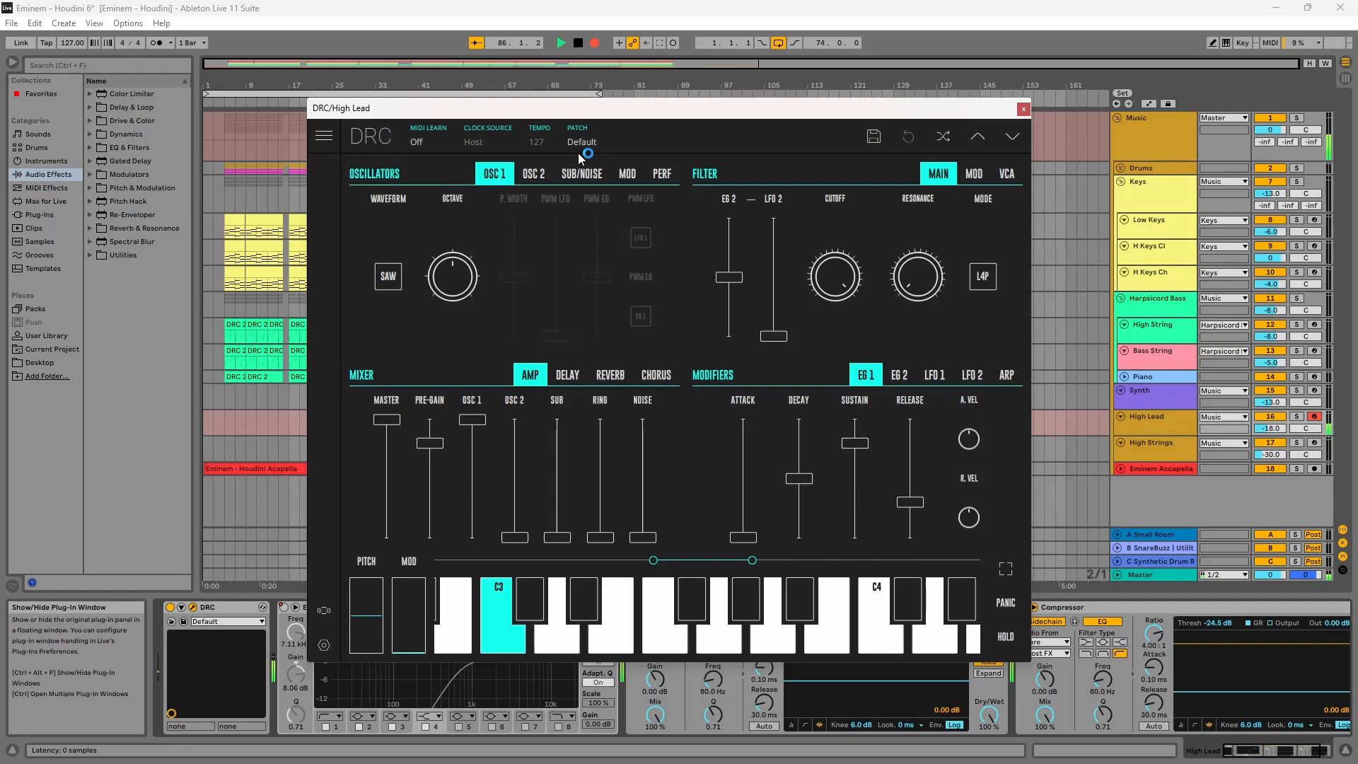
Step: Switch oscillator 1 to a square waveform and raise its pulse width to maximum
left_click(390, 278)
left_click_drag(514, 276, 563, 226)
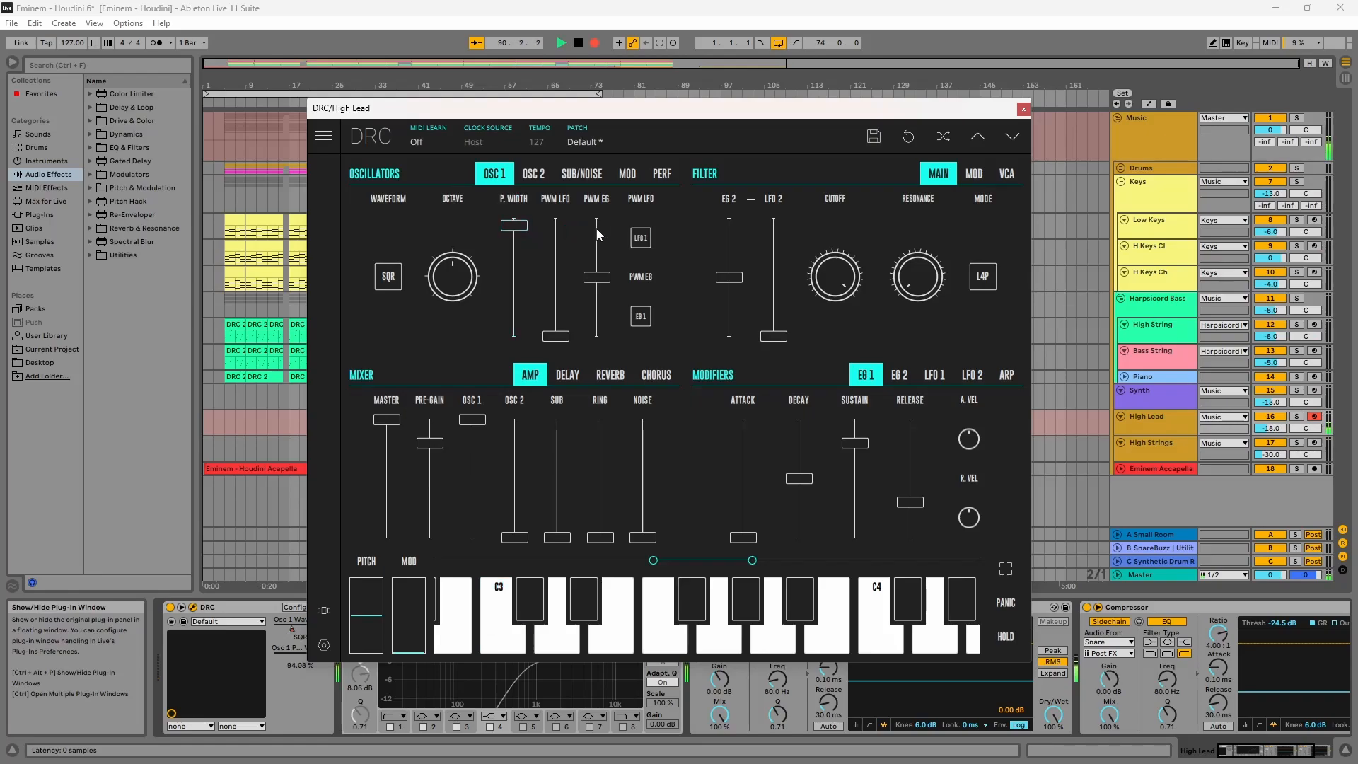
Step: Raise the pre-gain to about 63.59% and set the filter resonance to about 0.20
left_click_drag(439, 473, 461, 463)
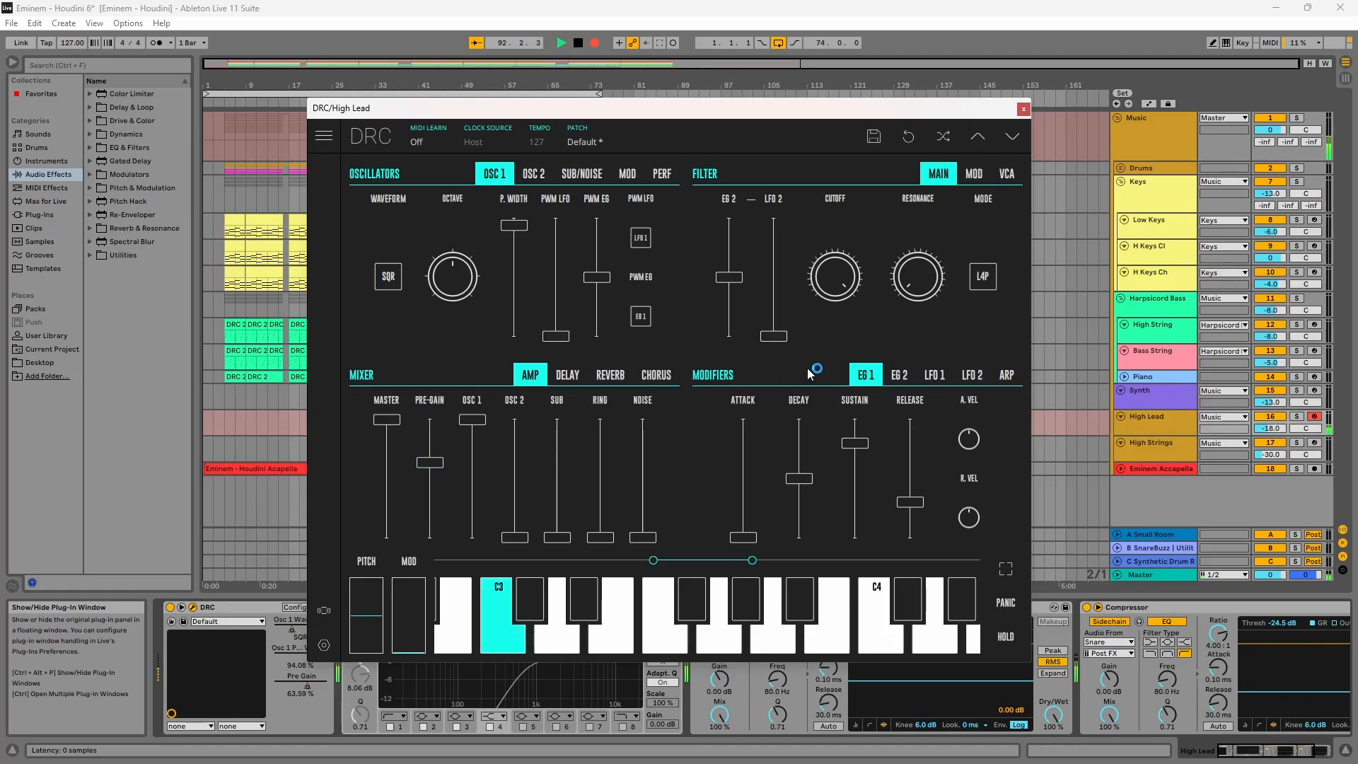
left_click_drag(897, 299, 935, 245)
left_click_drag(1007, 211, 1007, 211)
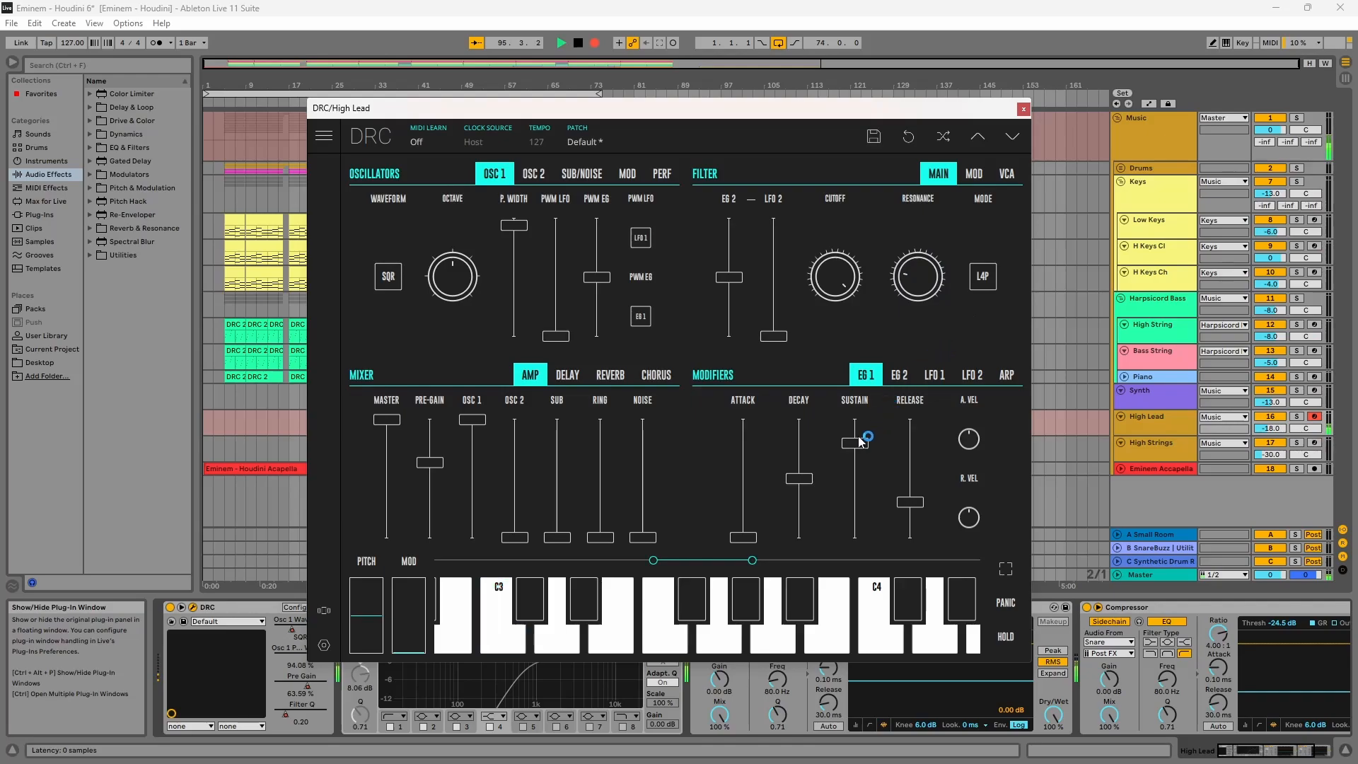
Step: Set EG 1 decay and sustain to maximum and lower EG 1 release to about 3.80%
left_click_drag(803, 479, 859, 410)
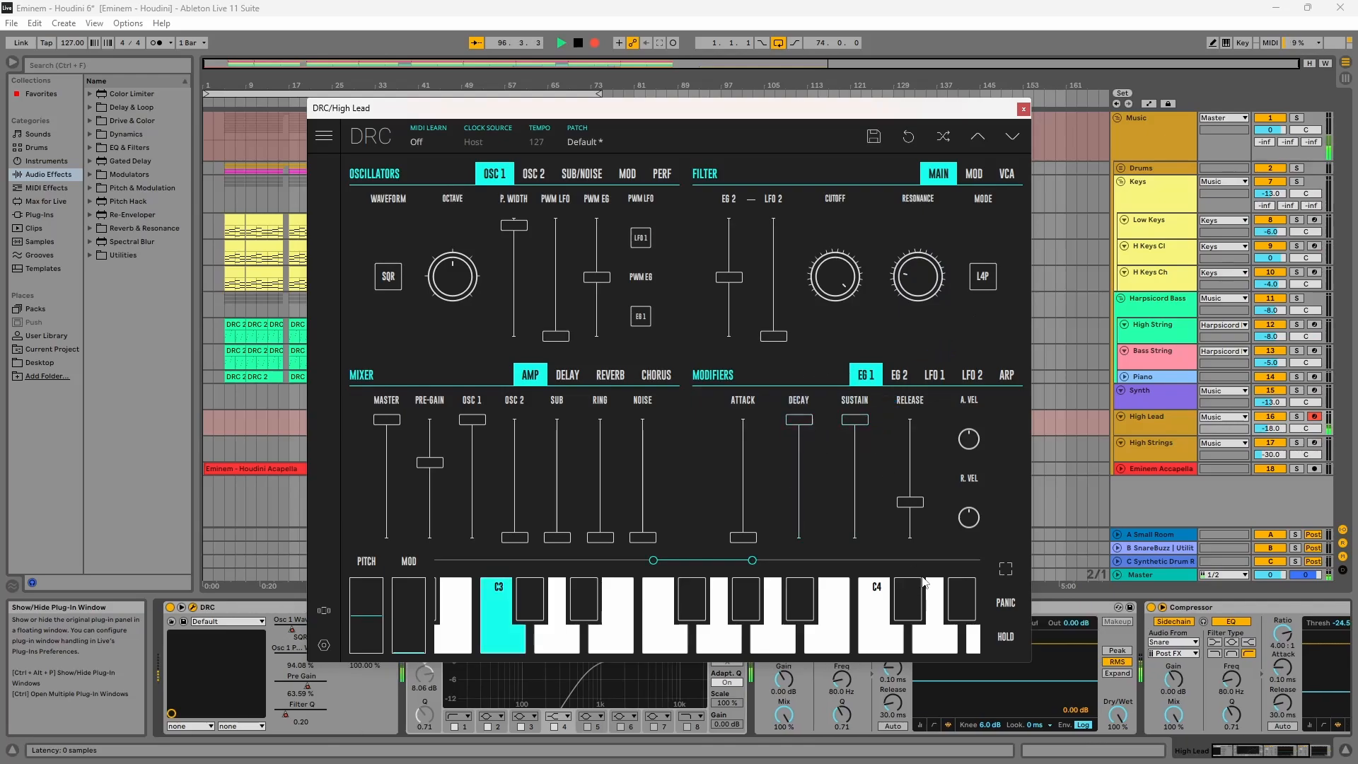
left_click_drag(910, 502, 914, 537)
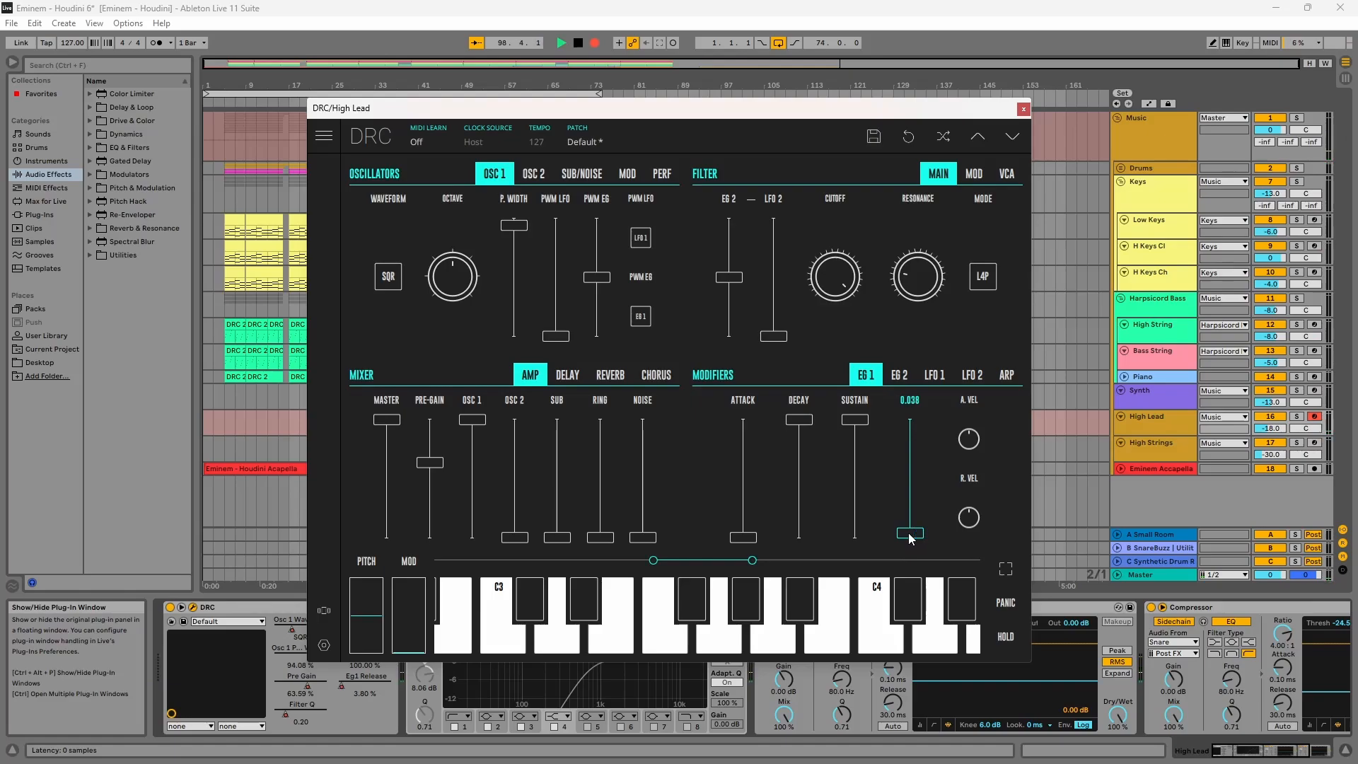
Step: Enable legato and set the High Lead's voice mode to mono
left_click(662, 173)
left_click(643, 276)
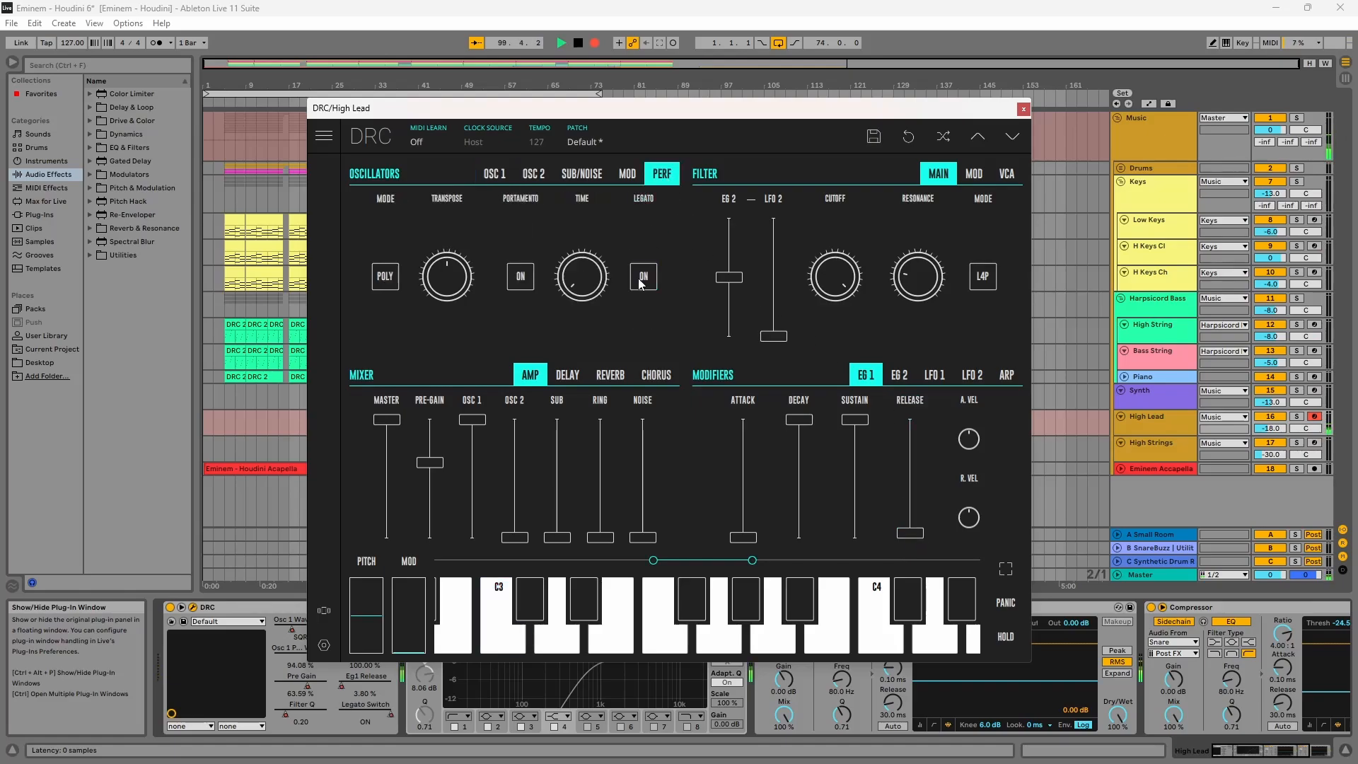
left_click(385, 276)
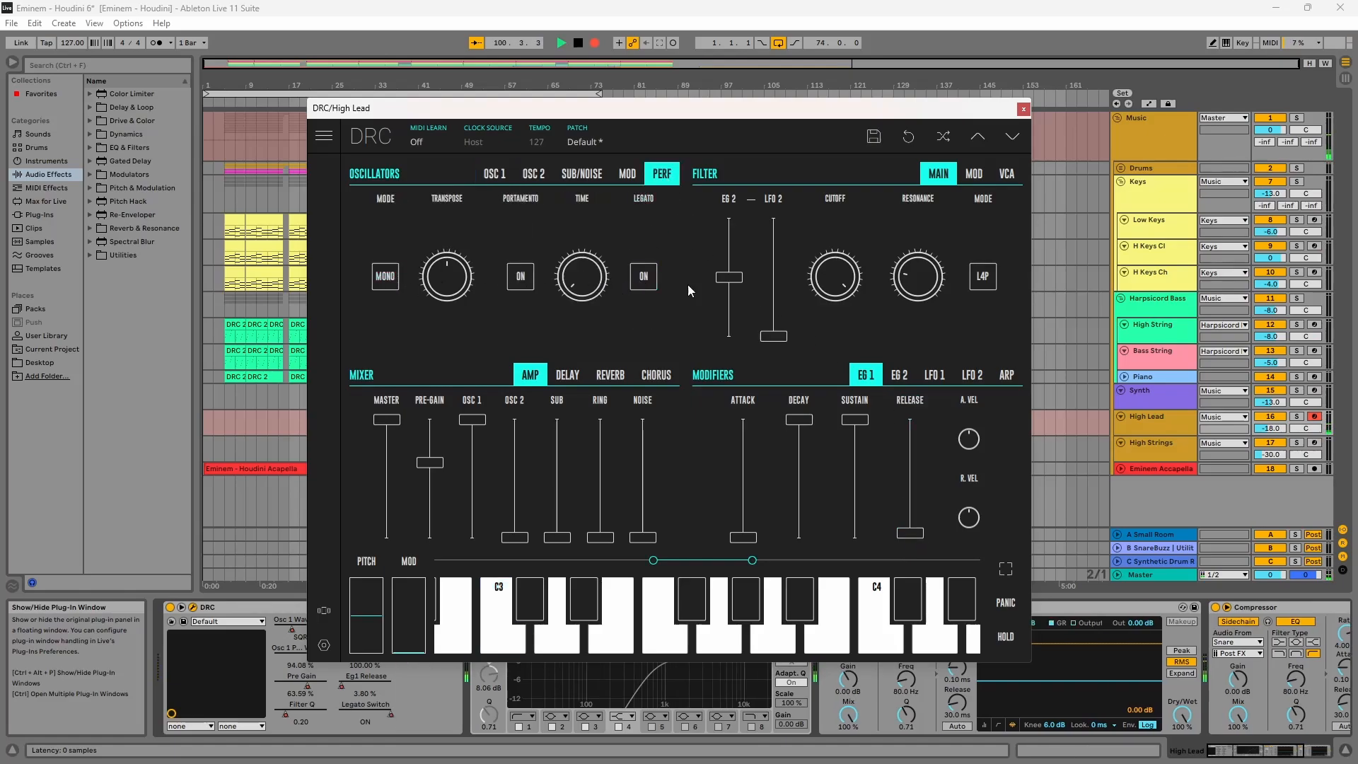
Step: Raise EG 2 decay to 100%
left_click(907, 380)
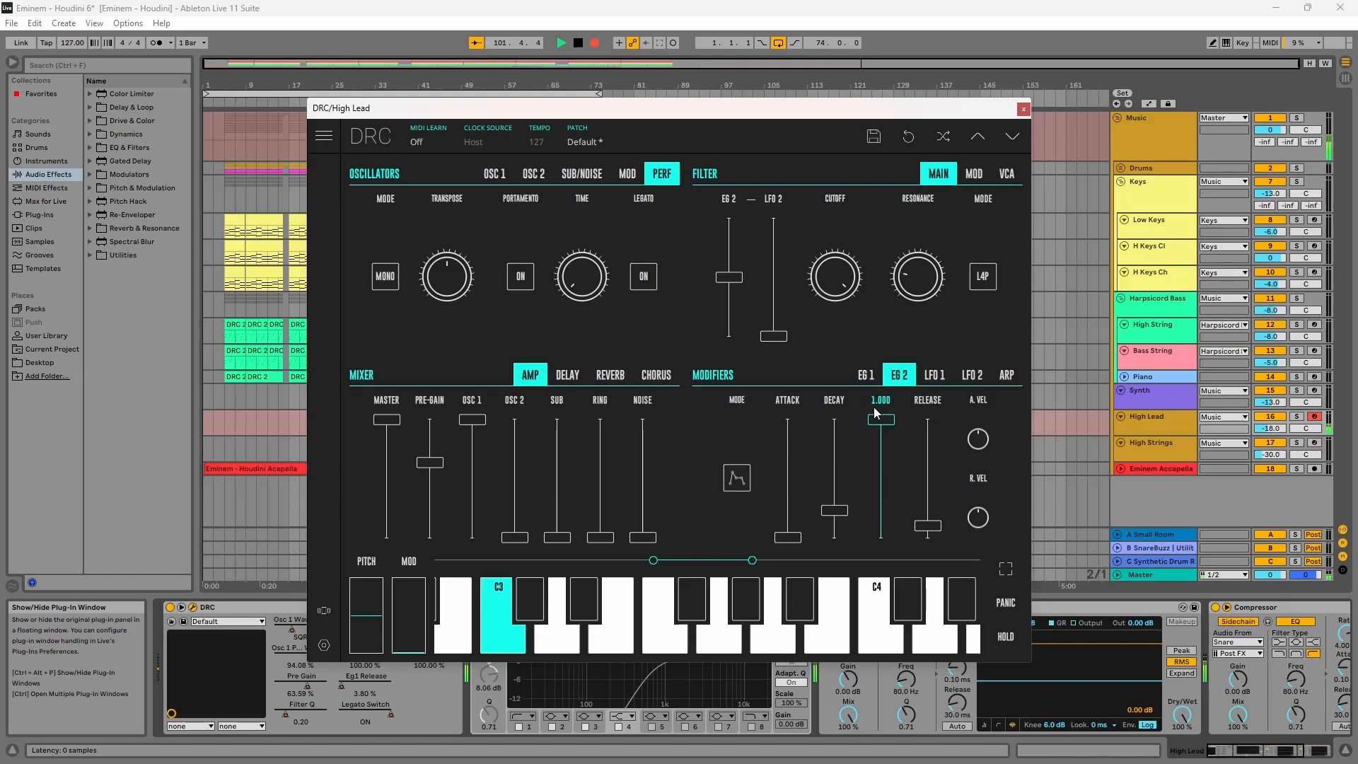
left_click_drag(845, 429, 838, 311)
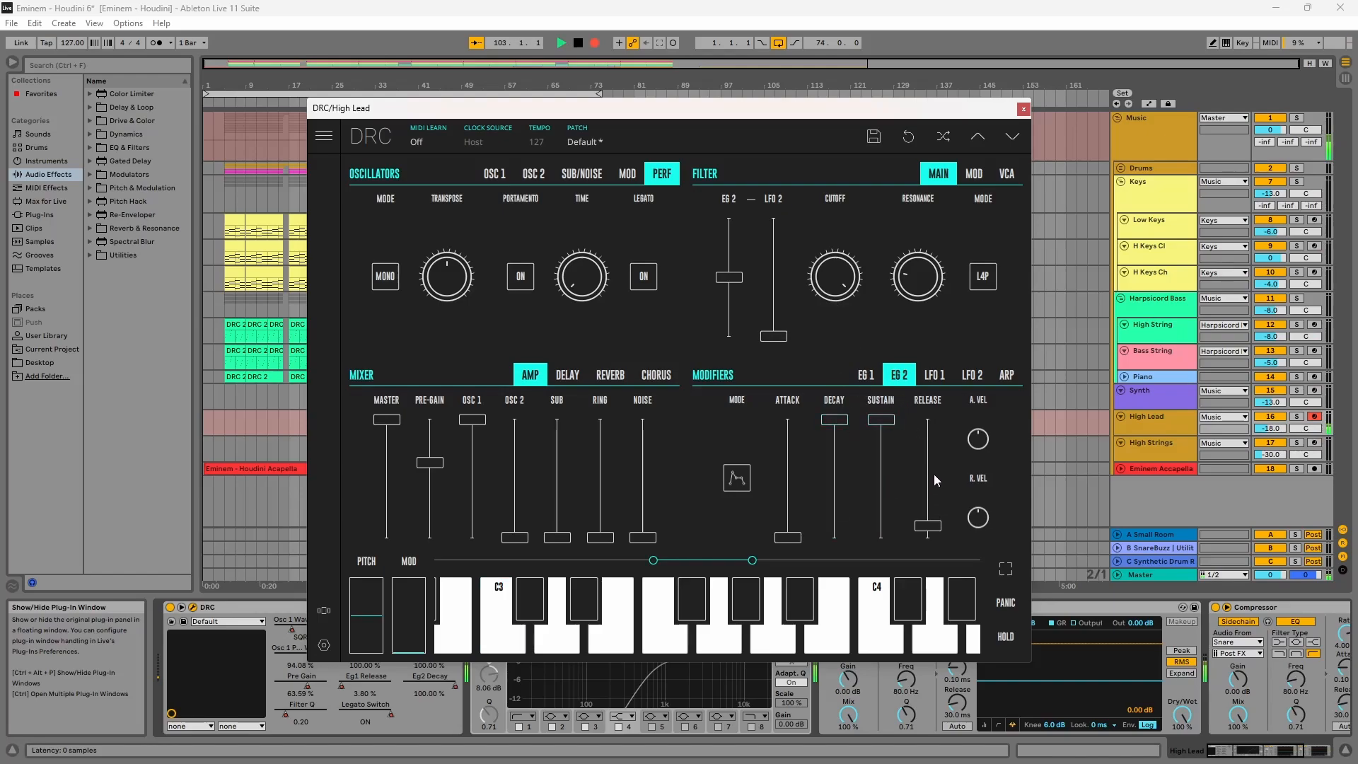
Step: Enable the chorus with its rate lowered to about 0.098 and depth slightly reduced
left_click(656, 375)
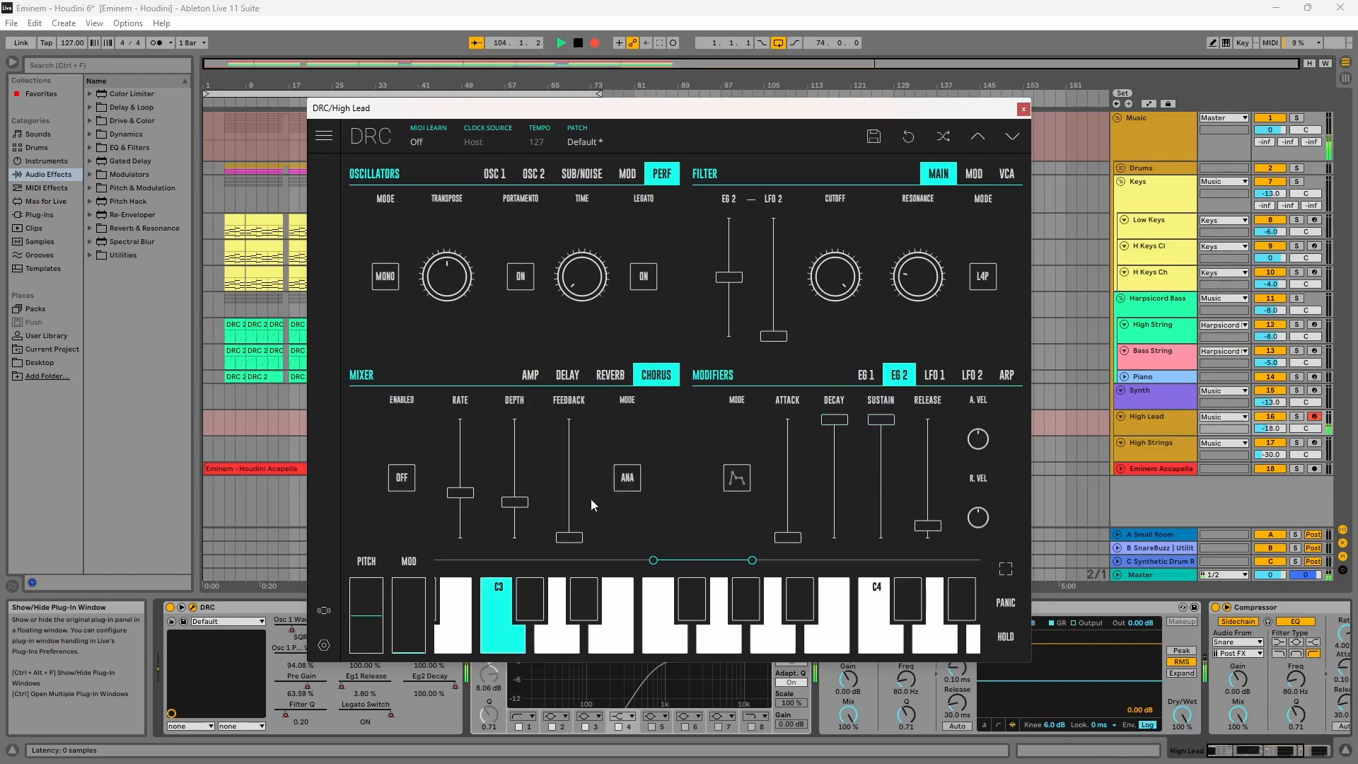
left_click_drag(453, 519, 461, 527)
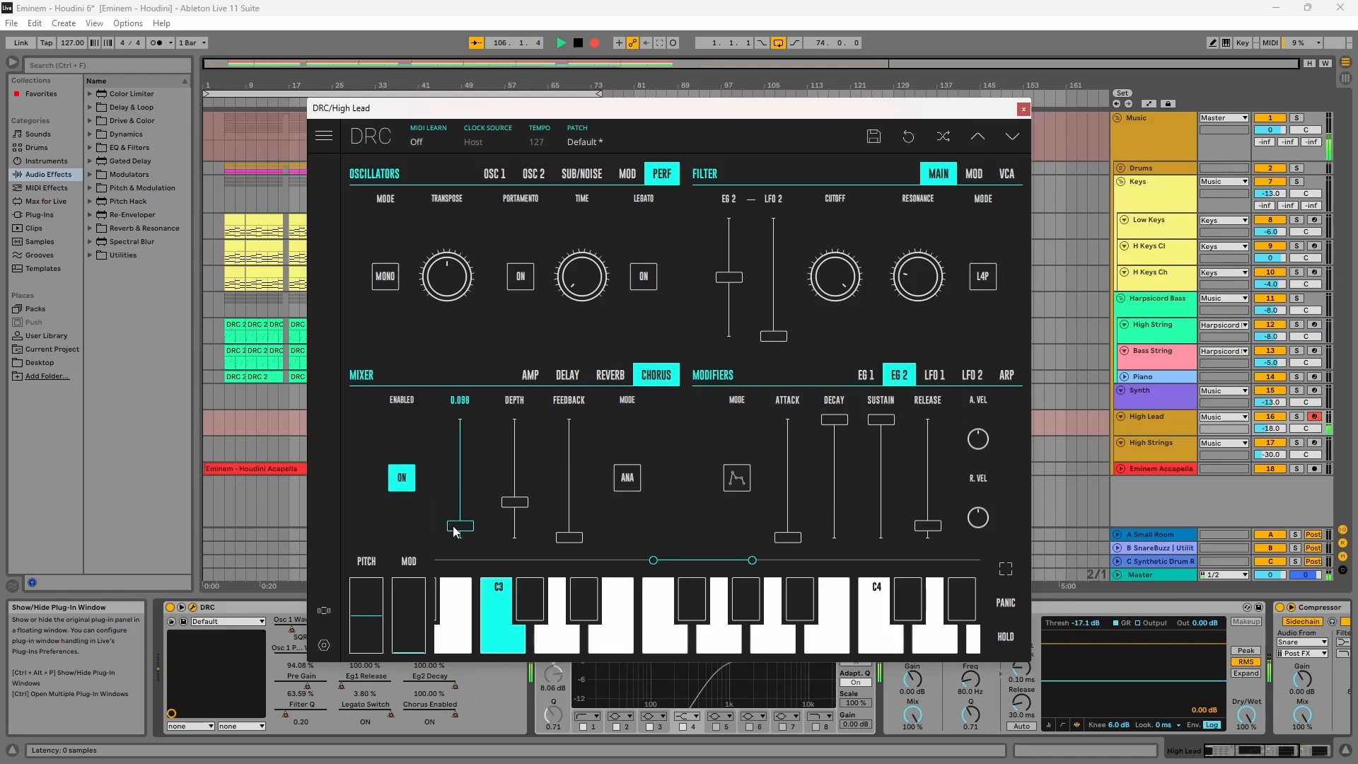
left_click_drag(524, 479, 524, 490)
left_click(1021, 110)
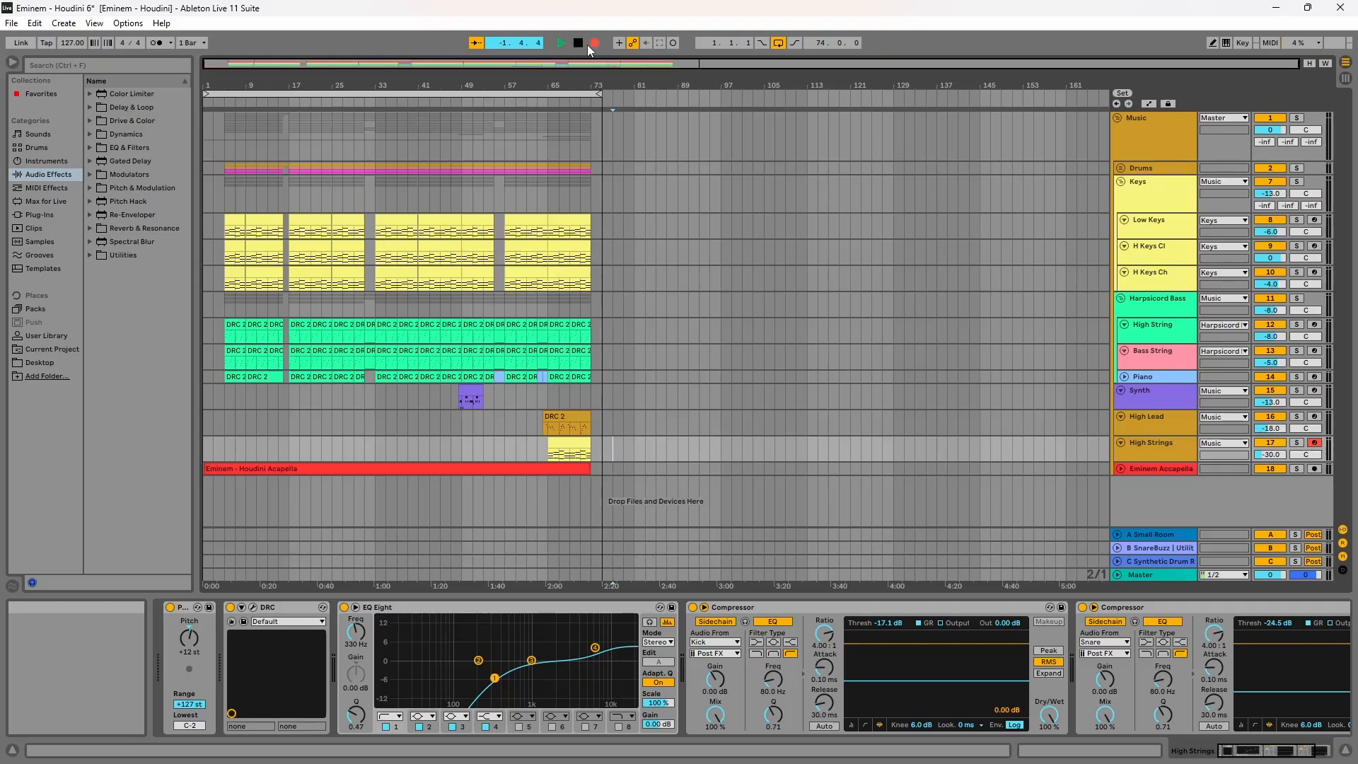
Step: Activate the EQ Eight on the High Strings track
left_click(594, 43)
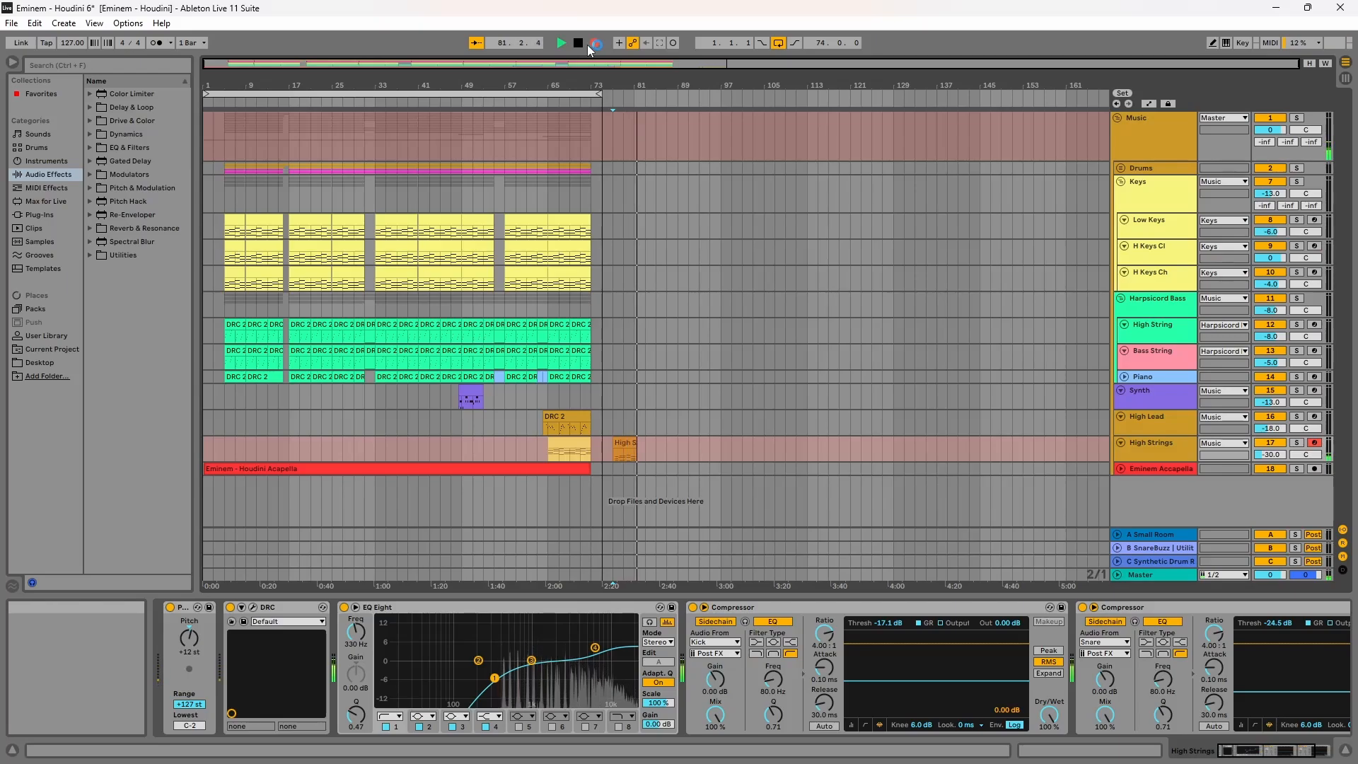
left_click(343, 608)
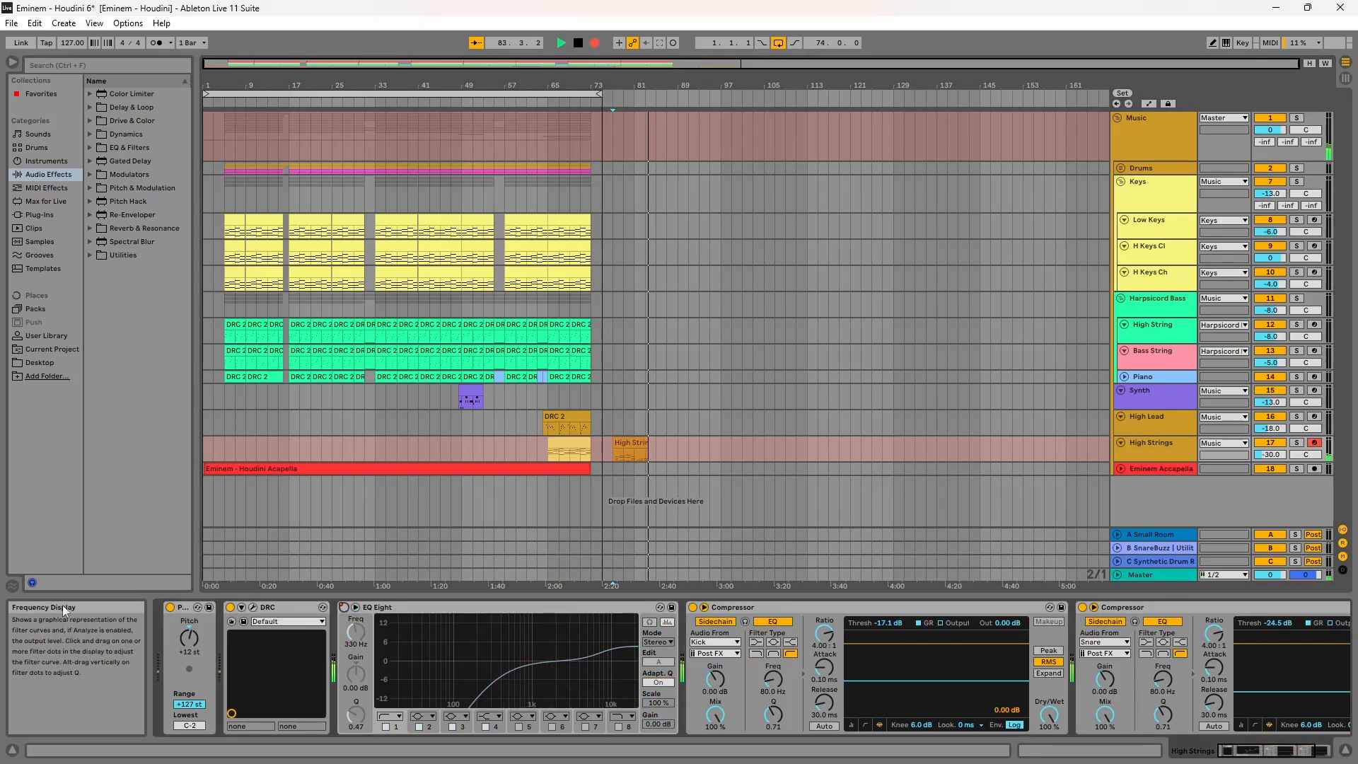
Step: Open the High Strings track's DRC plug-in window and browse its factory patches
left_click(253, 608)
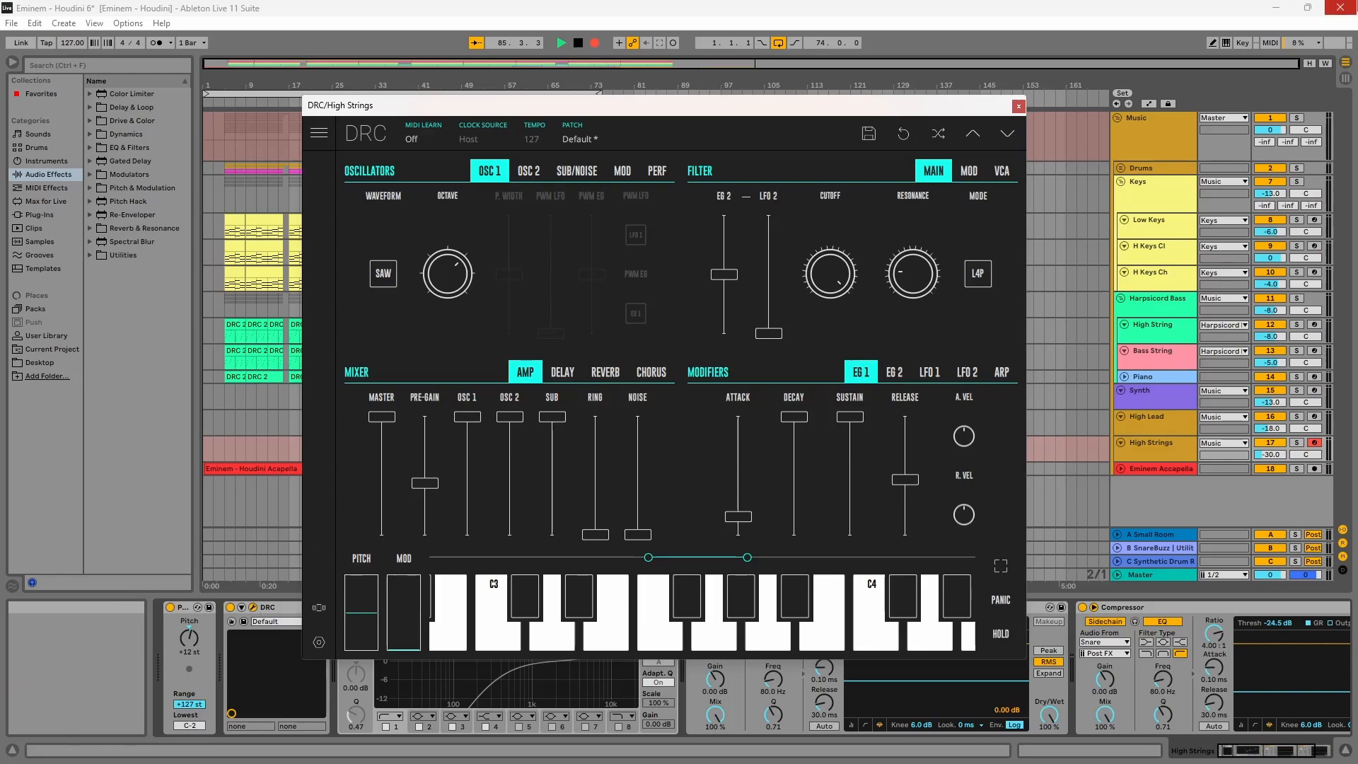
left_click(586, 139)
left_click(533, 207)
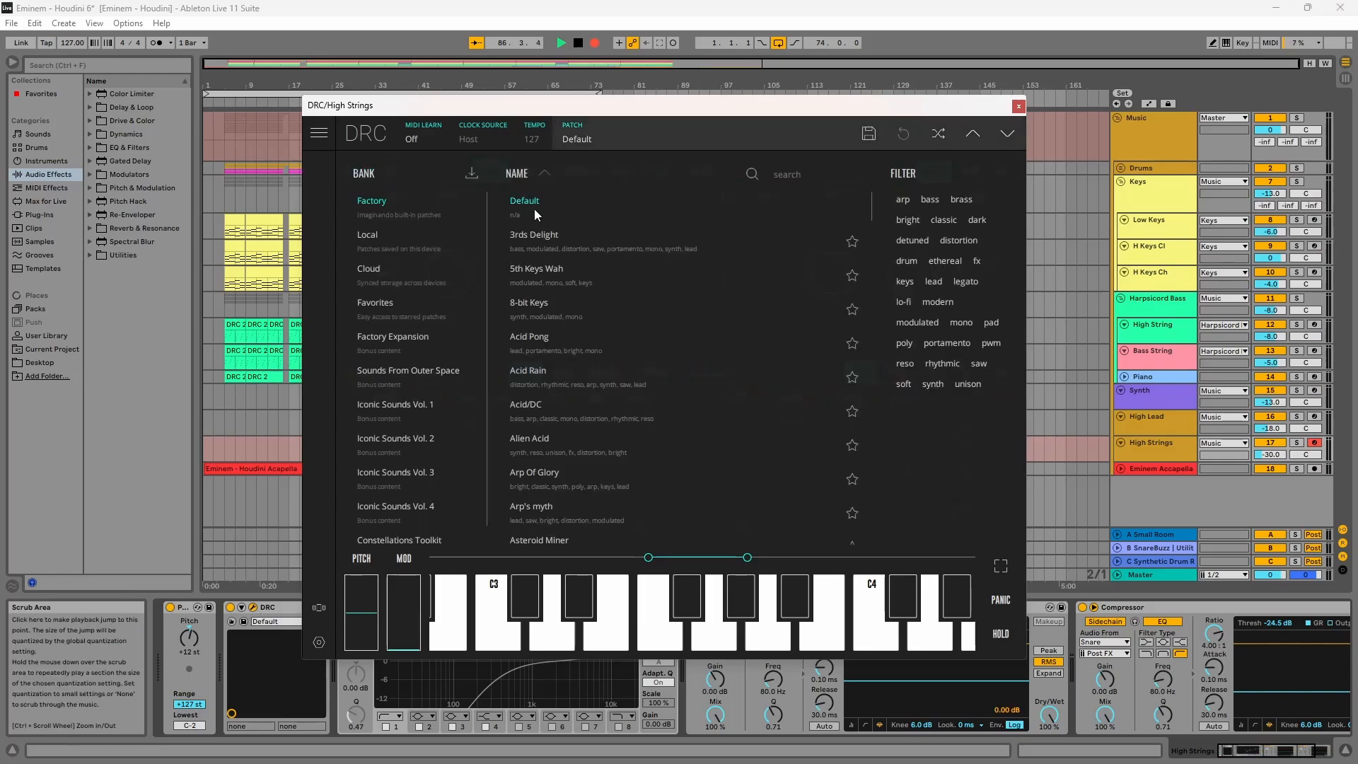
left_click(592, 135)
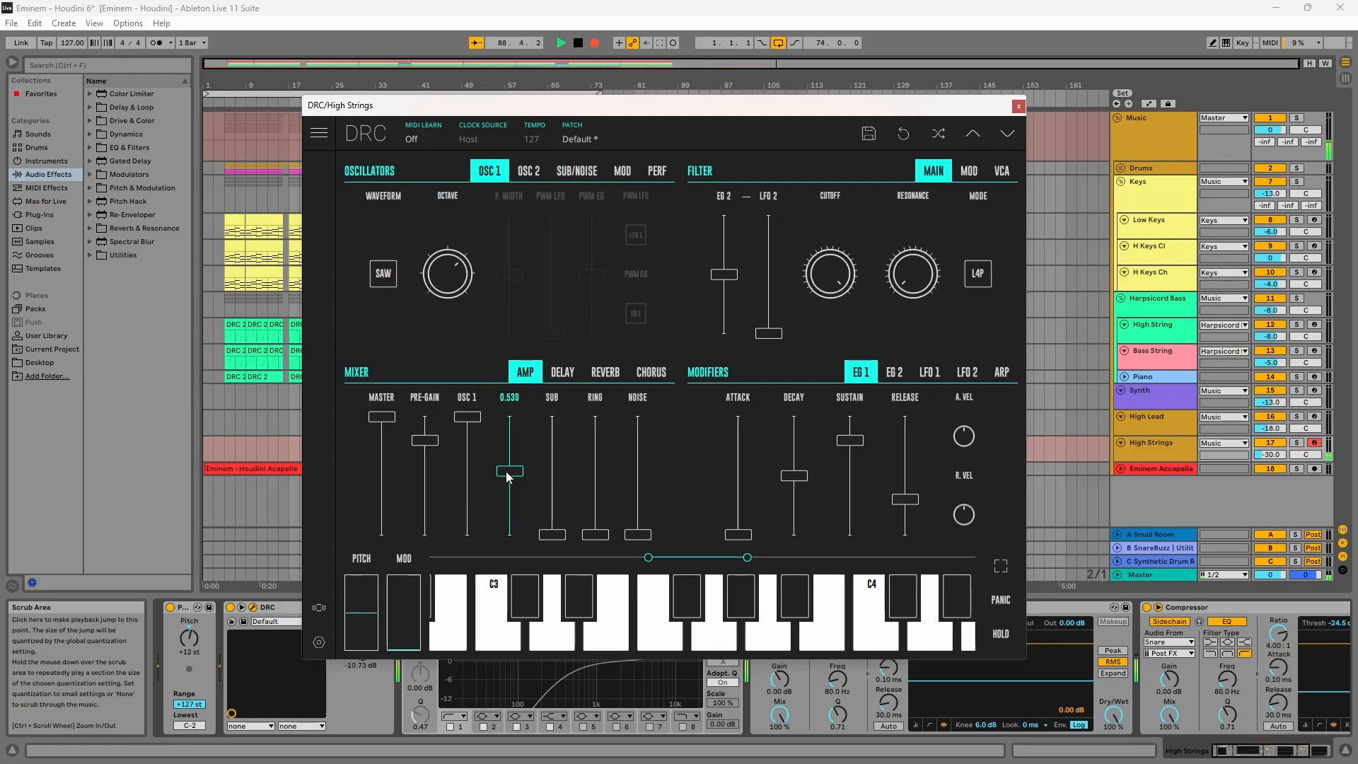
Step: Fine-tune oscillator 2 to about 13 cents
left_click(529, 171)
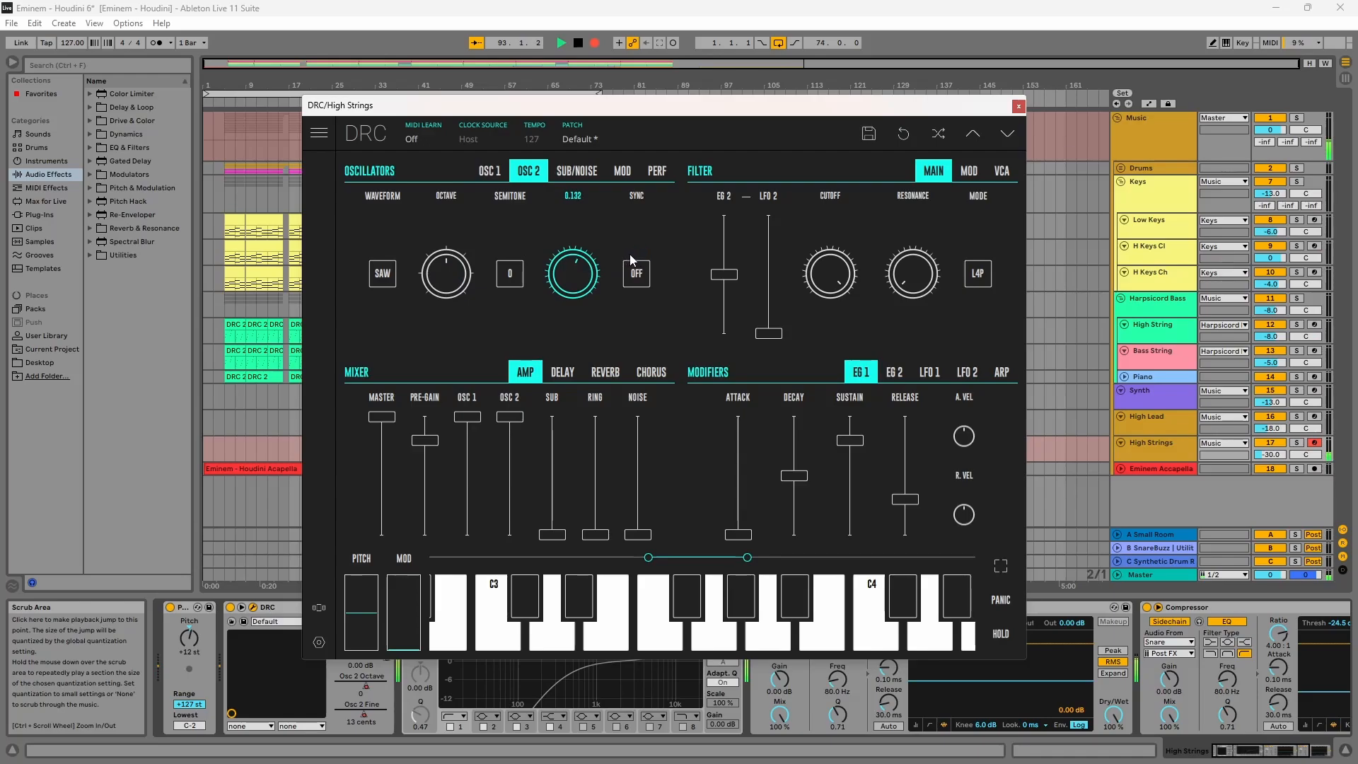
left_click_drag(561, 476, 555, 358)
Step: Lower the pre-gain to about 43.66% and set the filter resonance to about 0.19
left_click(565, 178)
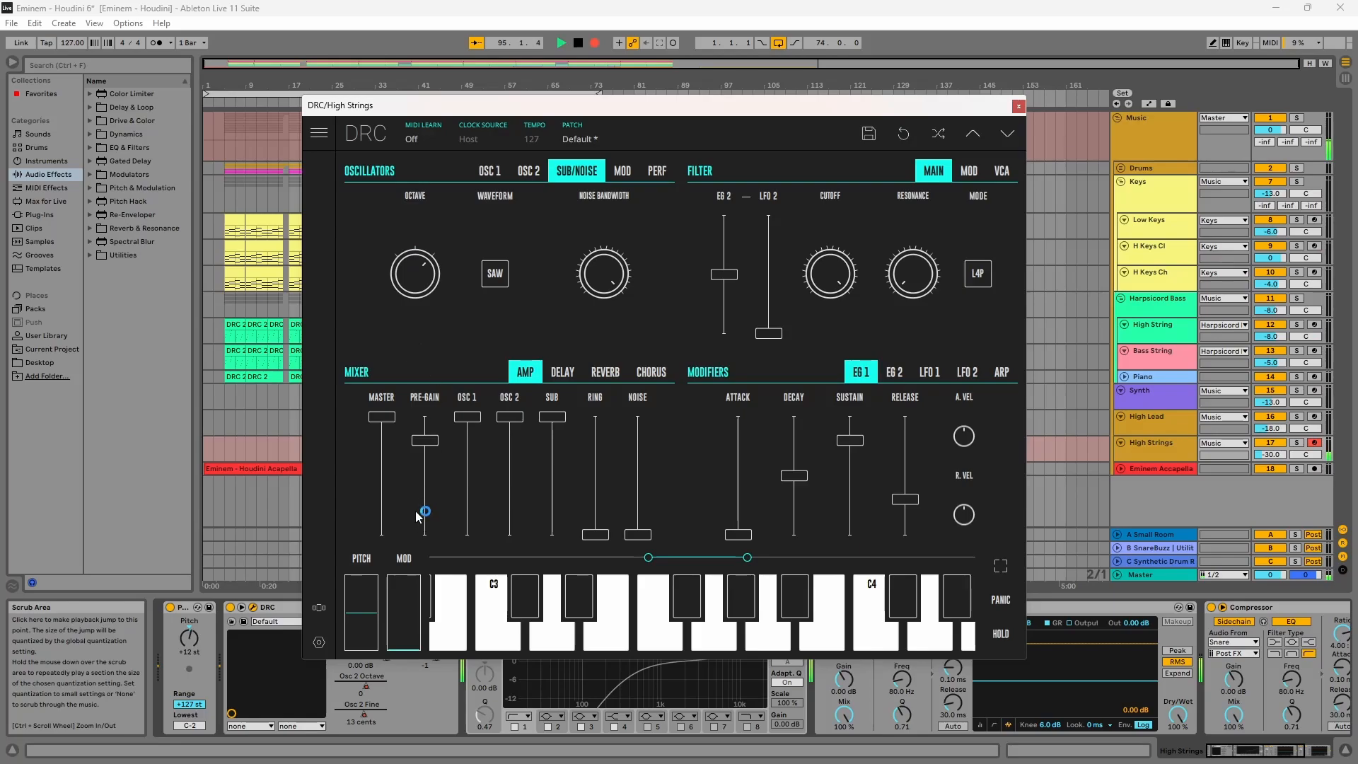
left_click_drag(417, 512, 448, 484)
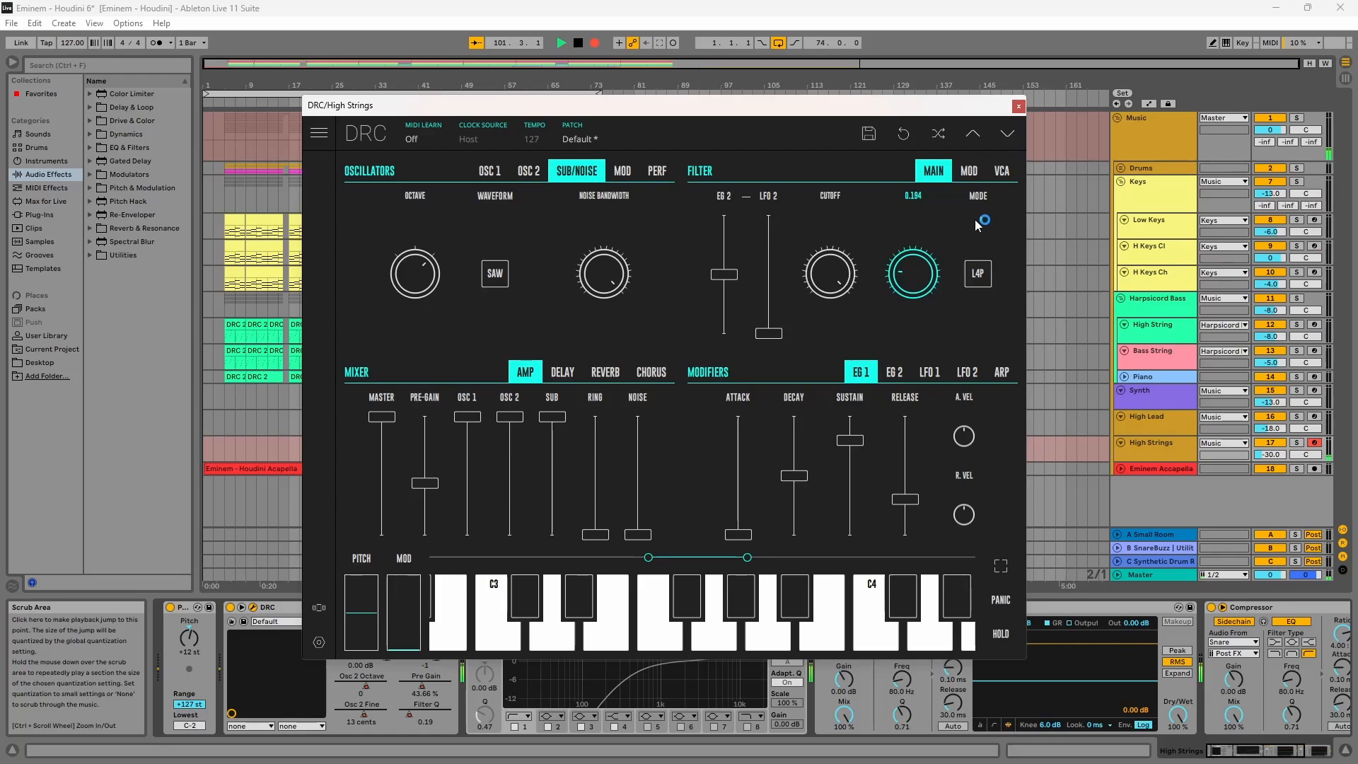
left_click_drag(975, 220, 976, 224)
Step: Raise EG 1 attack slightly and EG 1 sustain to 100%
mouse_move(738, 533)
left_mouse_down()
mouse_move(763, 495)
mouse_move(739, 519)
left_mouse_up()
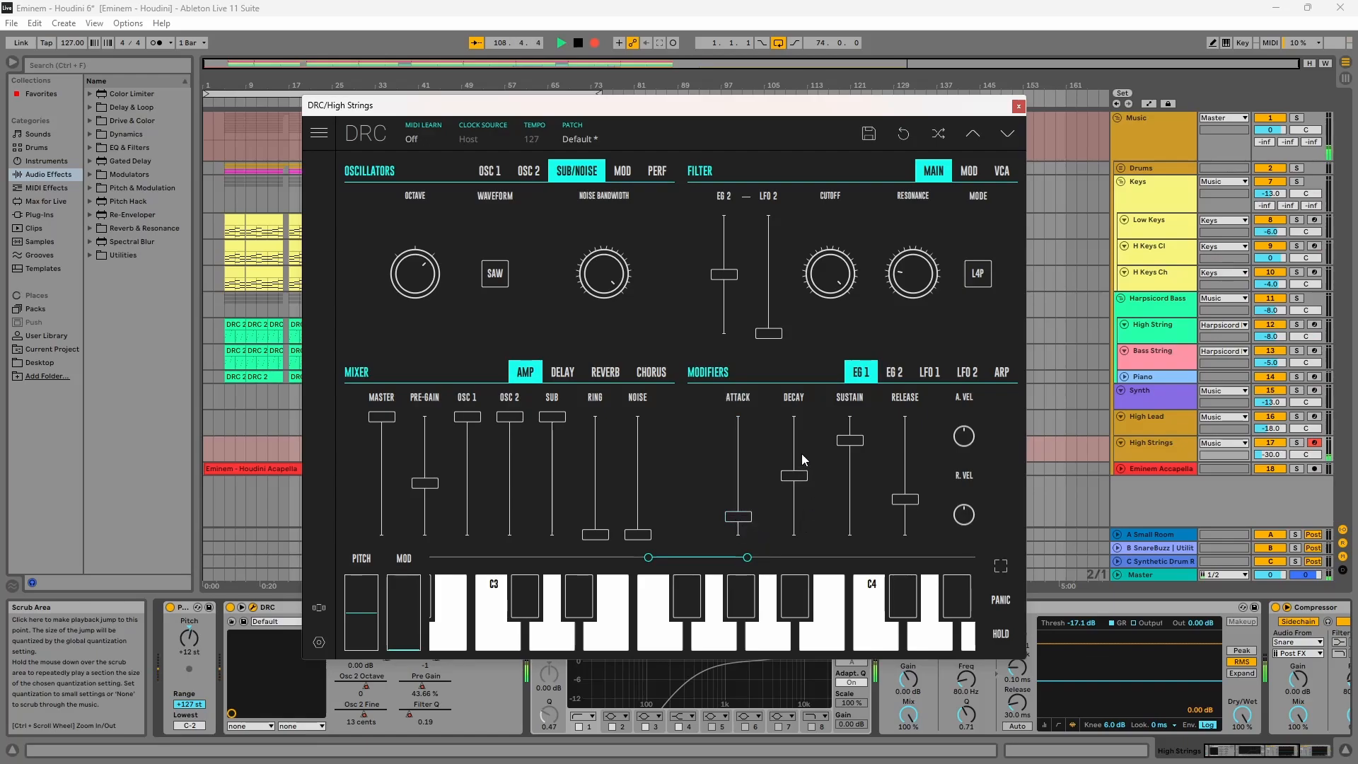
left_click_drag(841, 424, 861, 373)
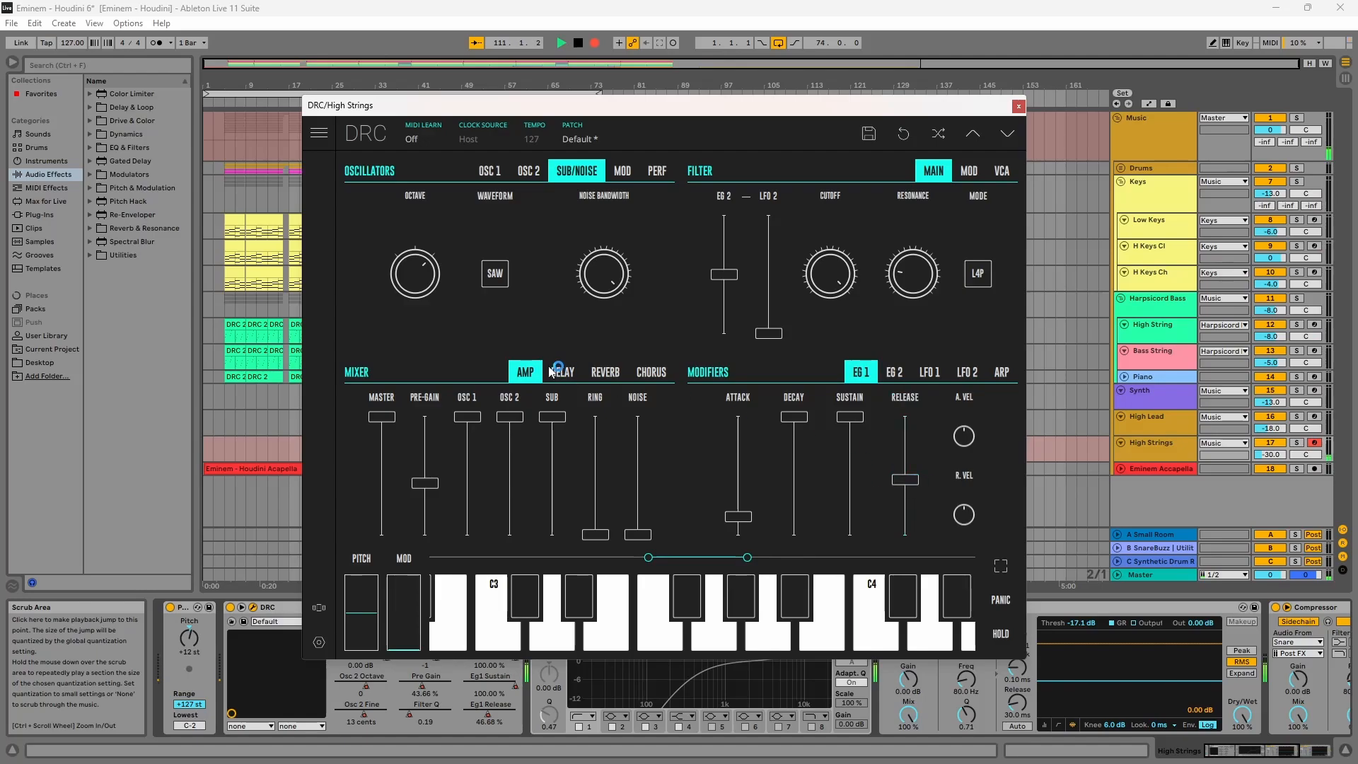
Step: Raise the reverb amount to about 0.364 and increase the reverb modulation
left_click(600, 373)
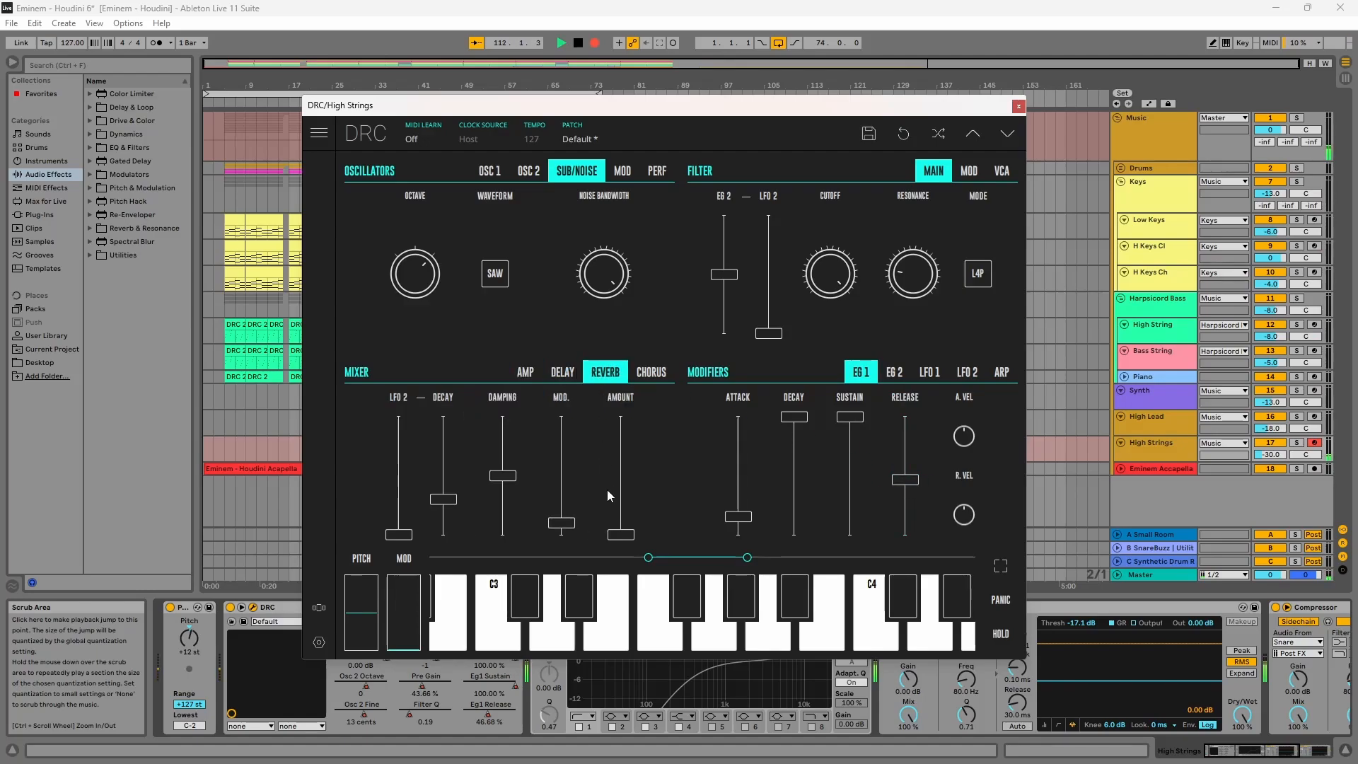
left_click_drag(625, 504, 625, 499)
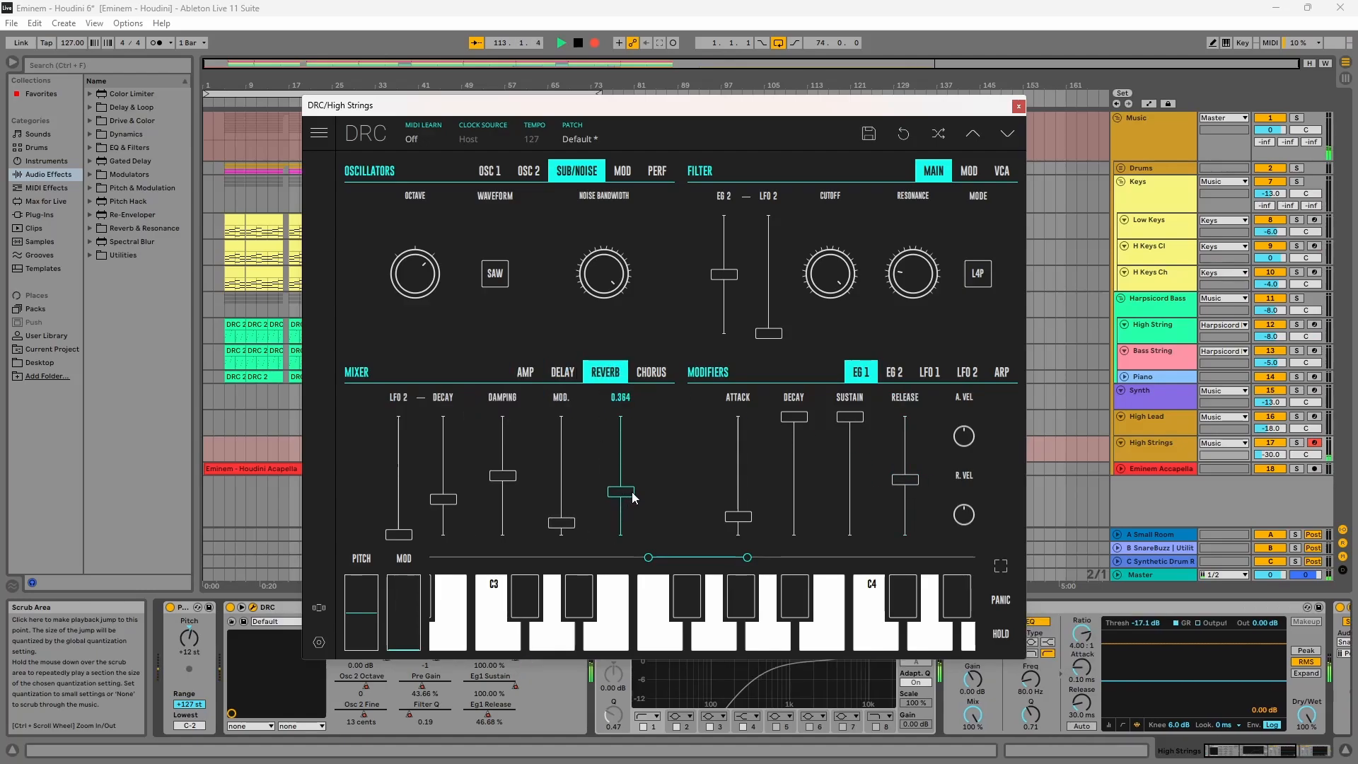
left_click_drag(565, 499, 572, 502)
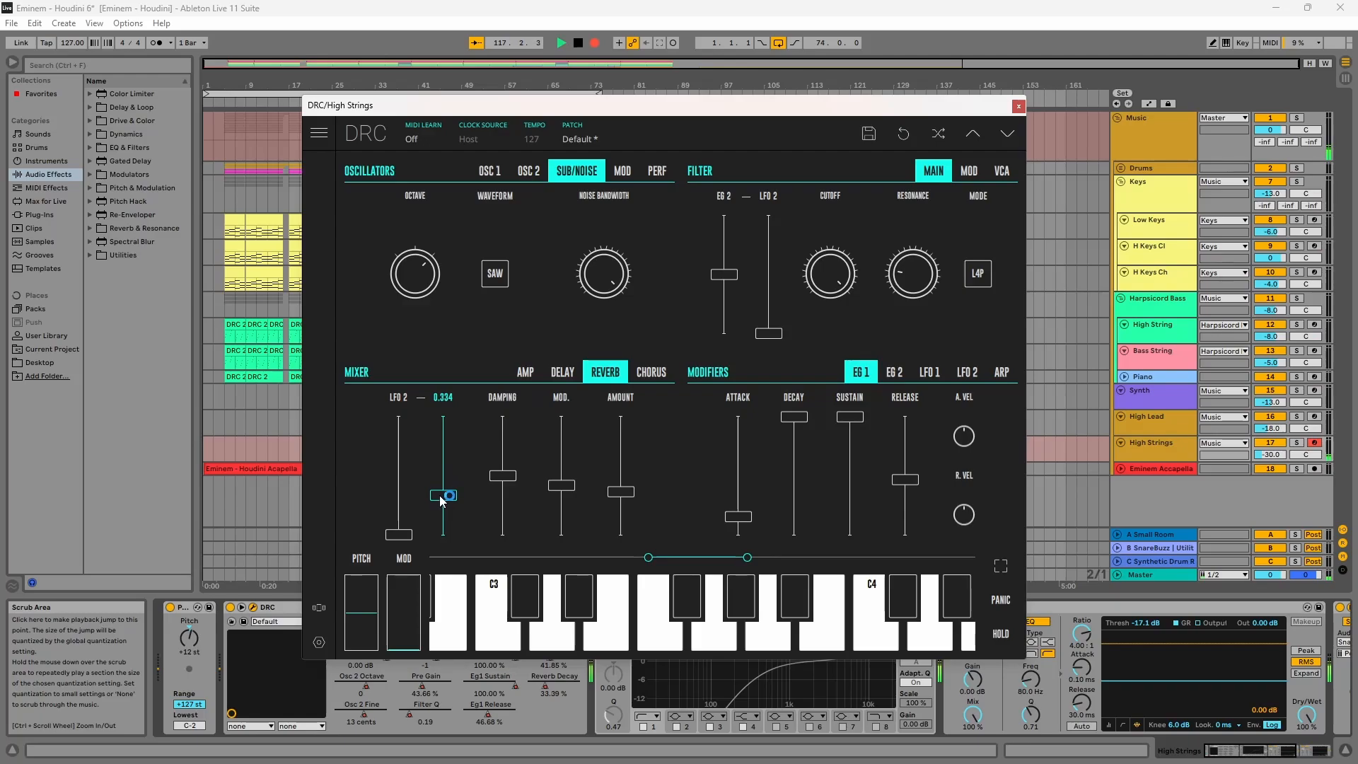
Step: Lower the chorus rate and raise the chorus depth slightly
left_click(644, 376)
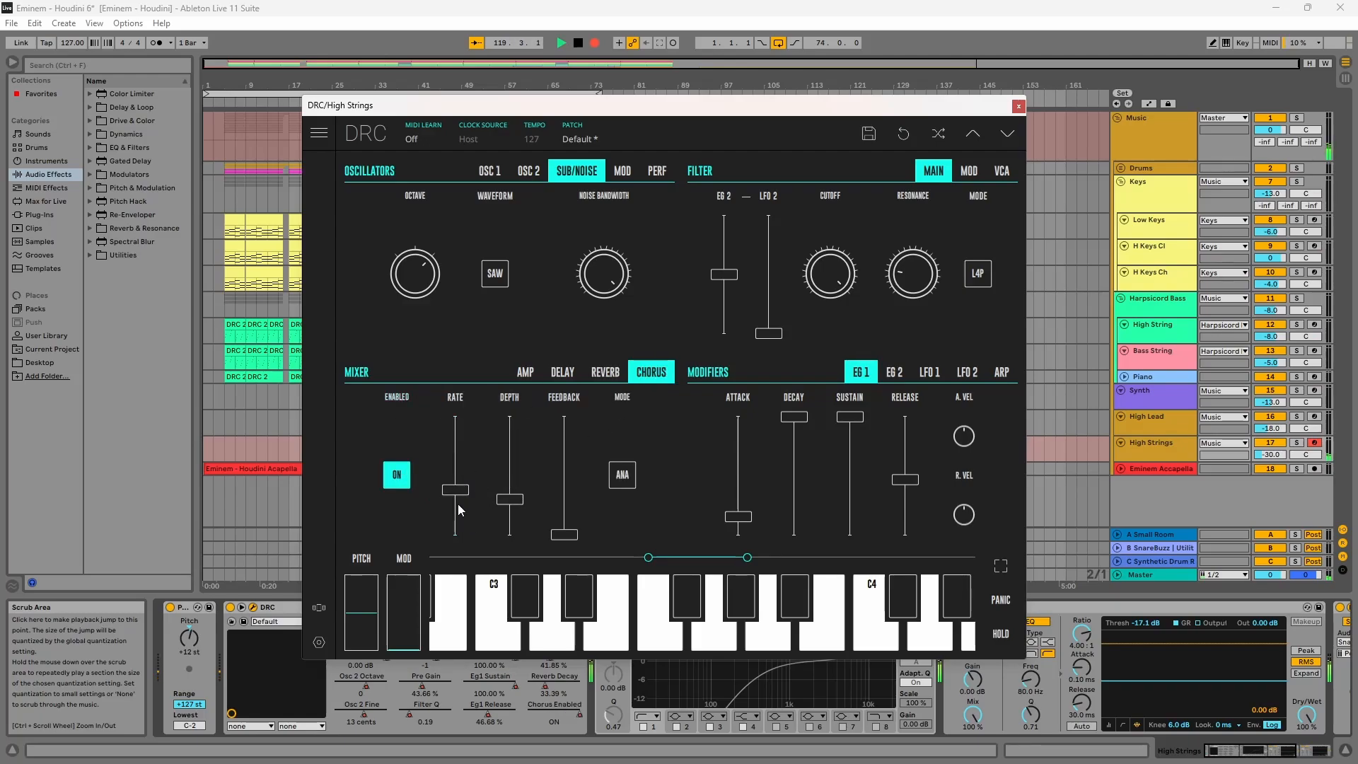
left_click_drag(457, 503, 450, 519)
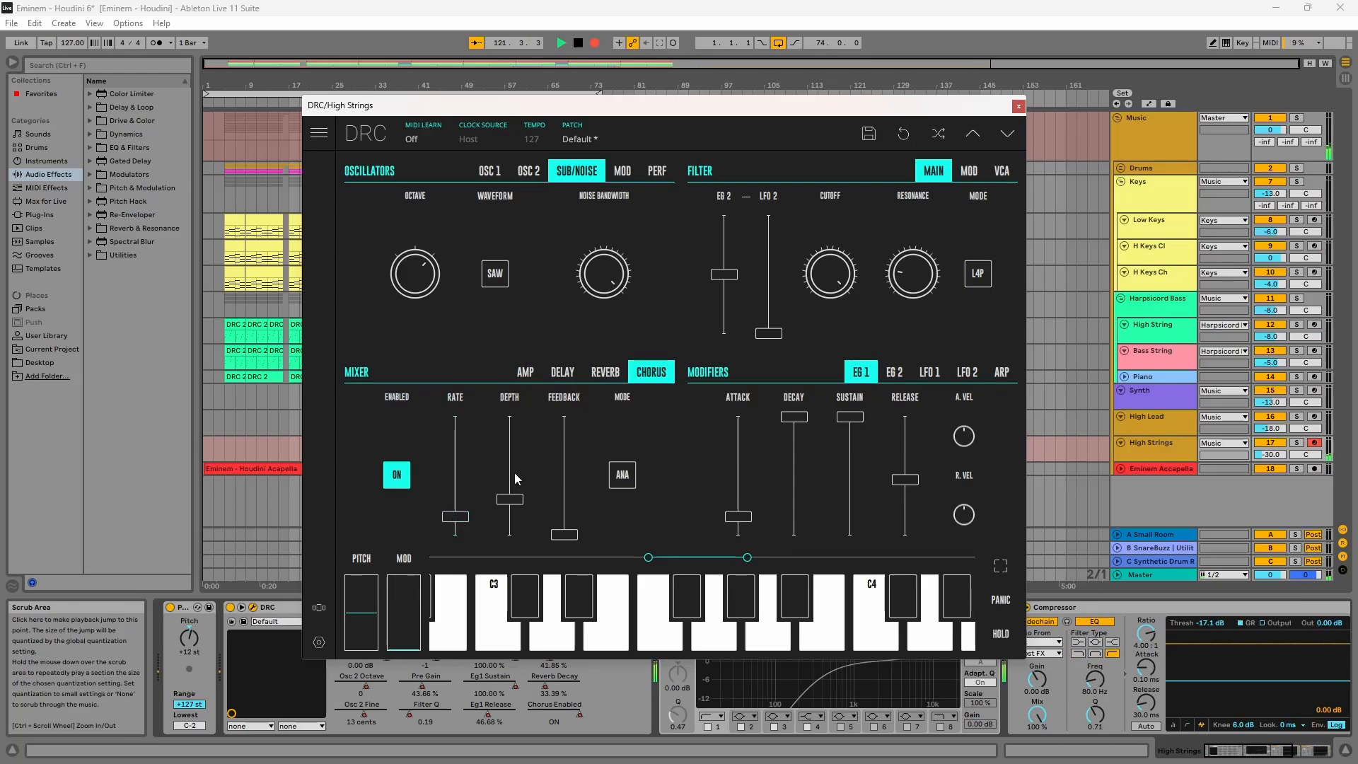
left_click_drag(509, 498, 510, 488)
left_click(1018, 106)
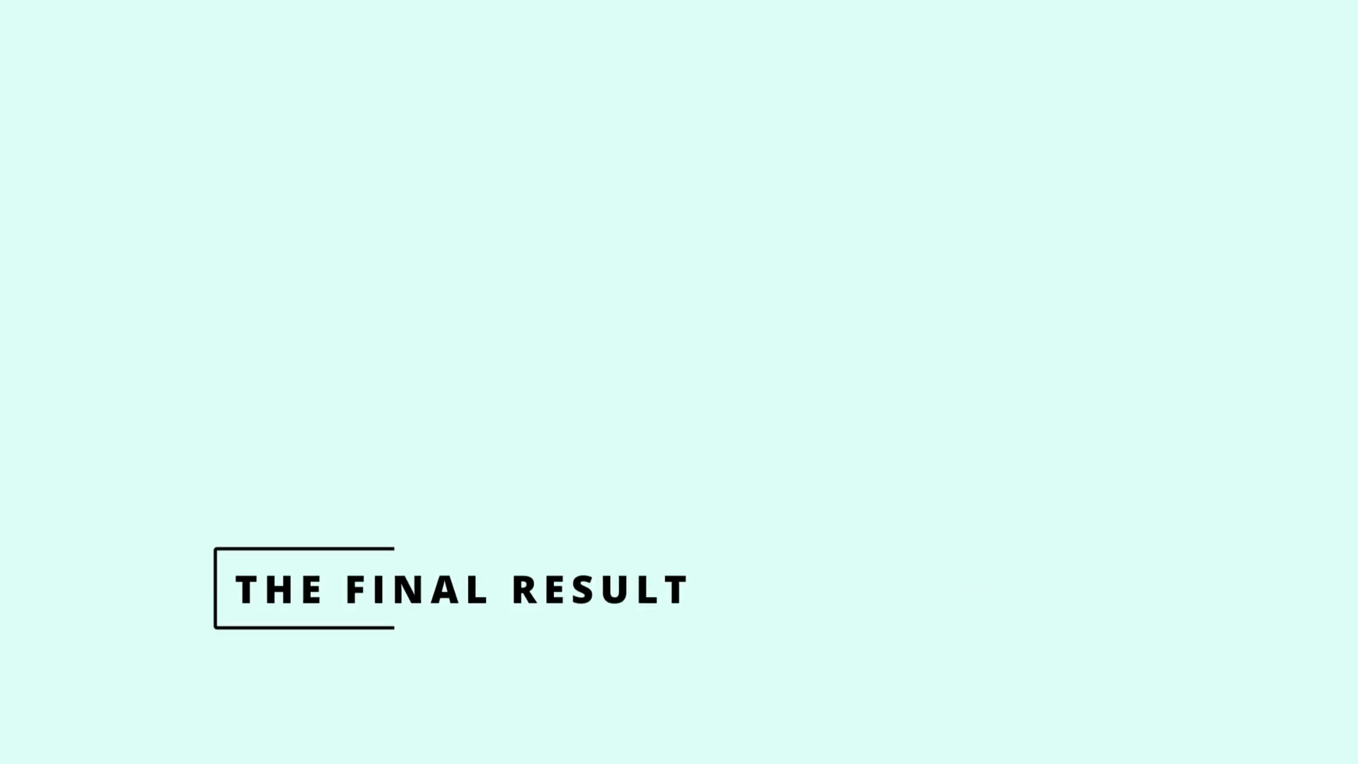
Step: Play the arrangement from the start
left_click(561, 43)
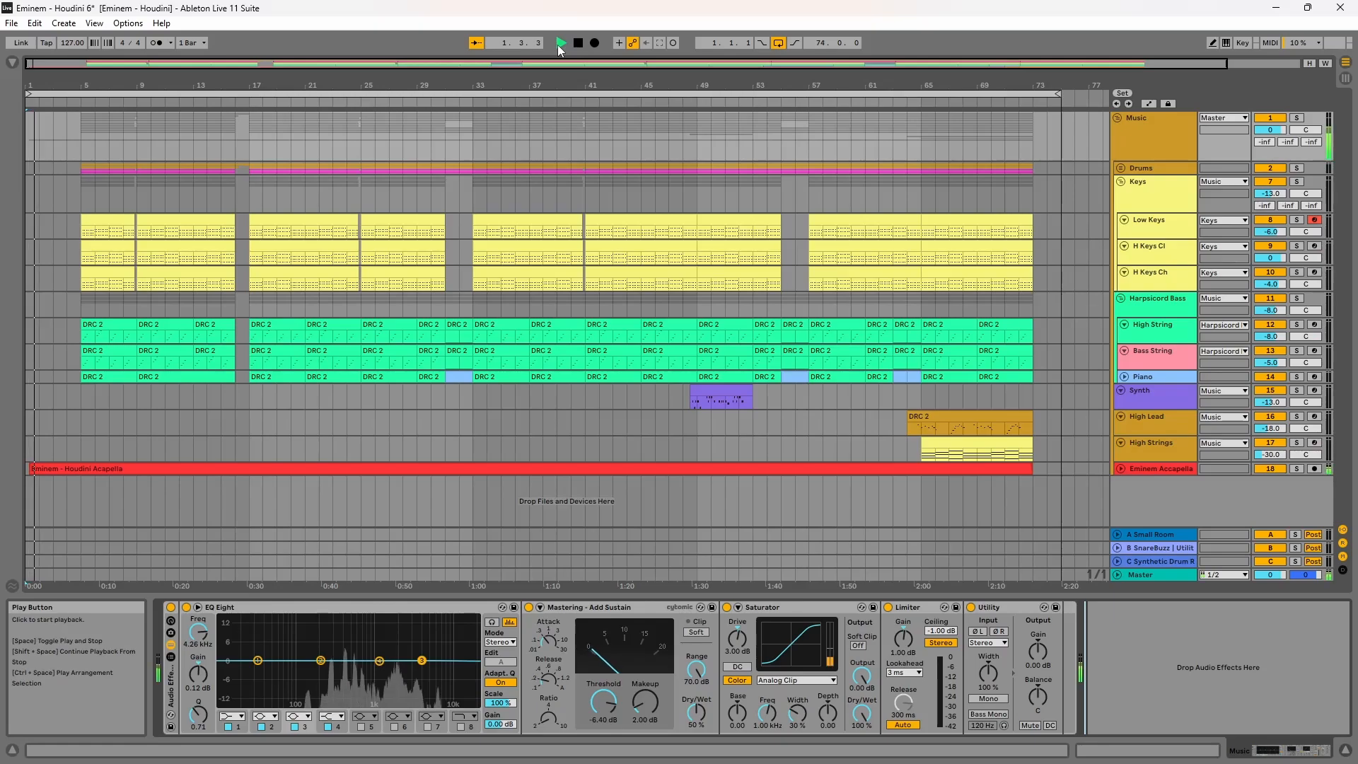